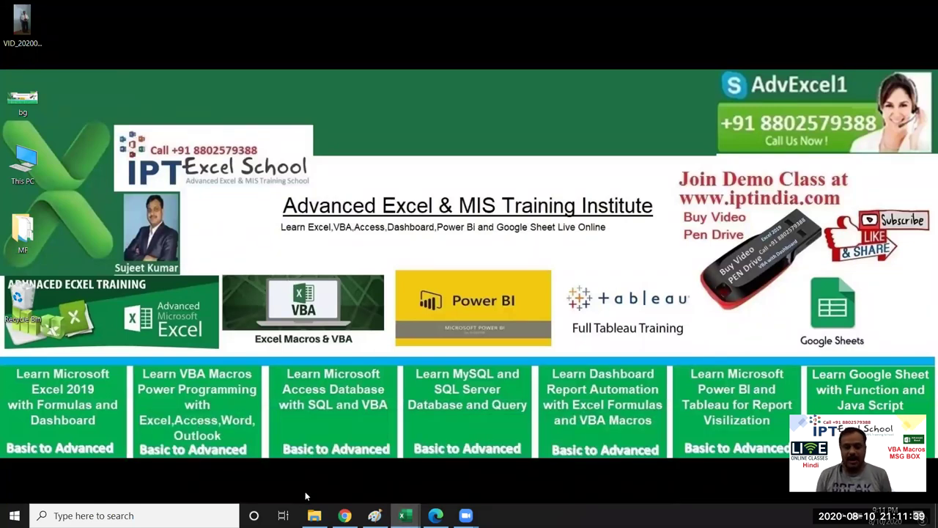
Bring the DataP workbook back on screen, showing Sheet5's customer sales table
{"action": "left_click", "coordinate": [402, 515]}
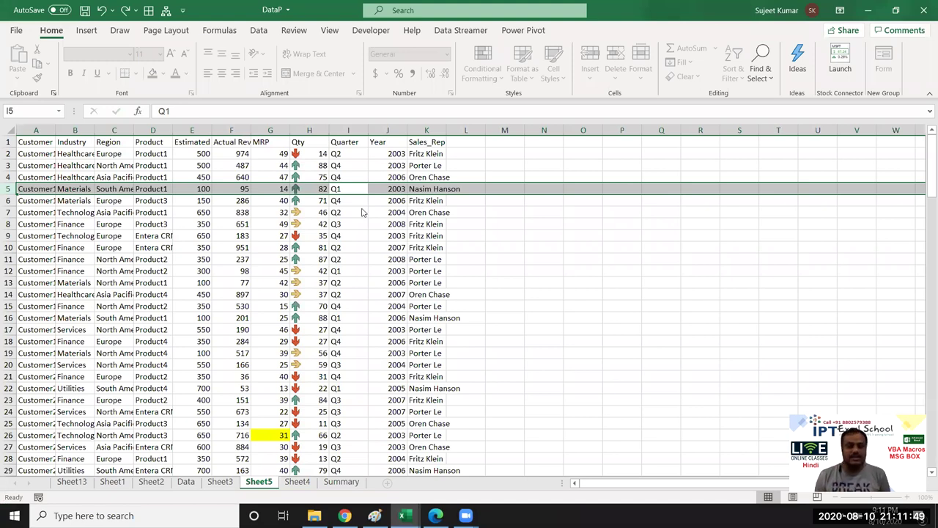
Close DataP and Book2 without saving, along with Book2's VBA editor
{"action": "left_click", "coordinate": [510, 232]}
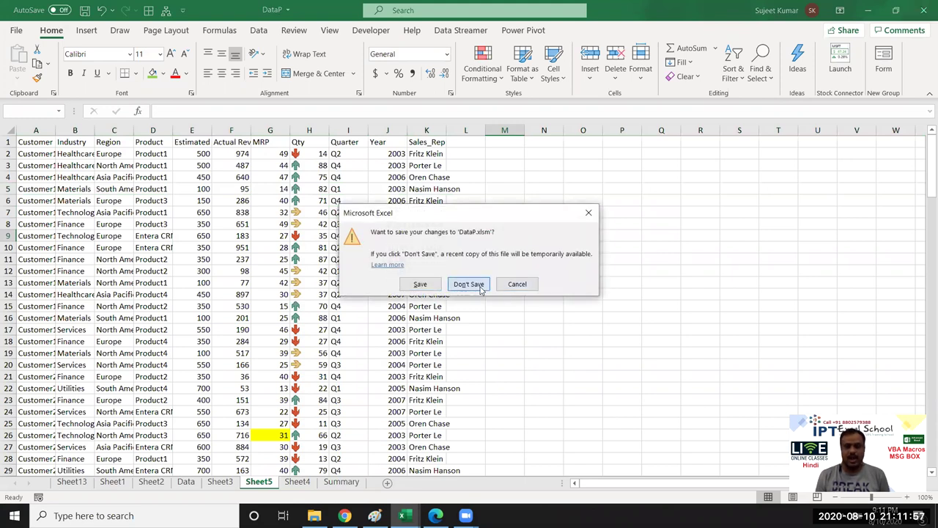
{"action": "left_click", "coordinate": [481, 288]}
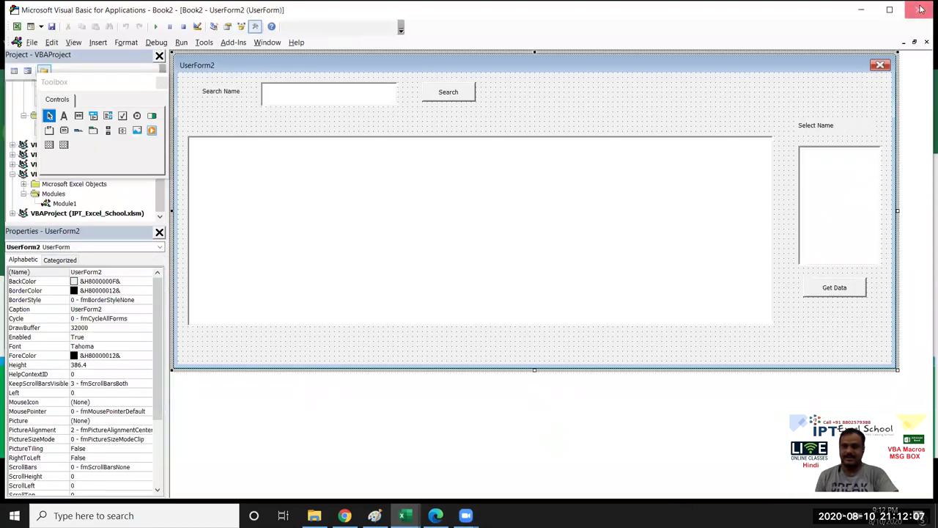
{"action": "left_click", "coordinate": [921, 9]}
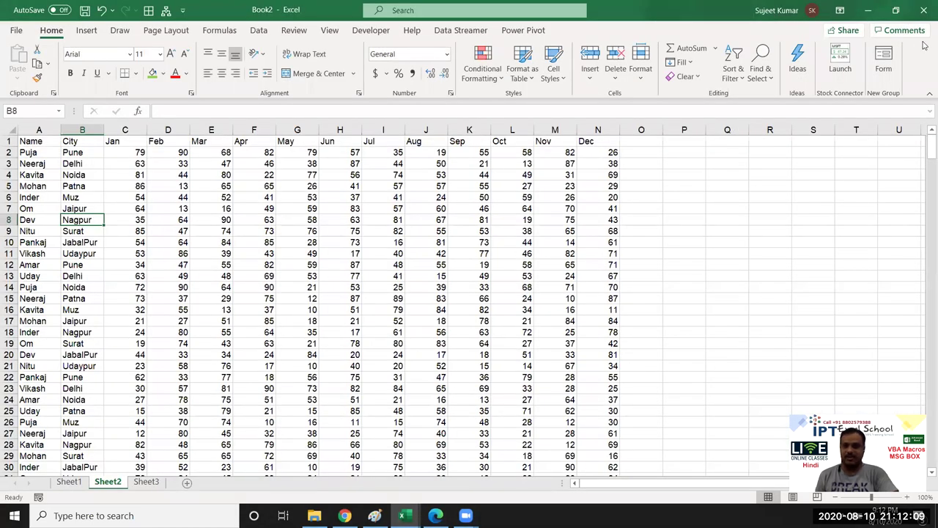
{"action": "left_click", "coordinate": [924, 8]}
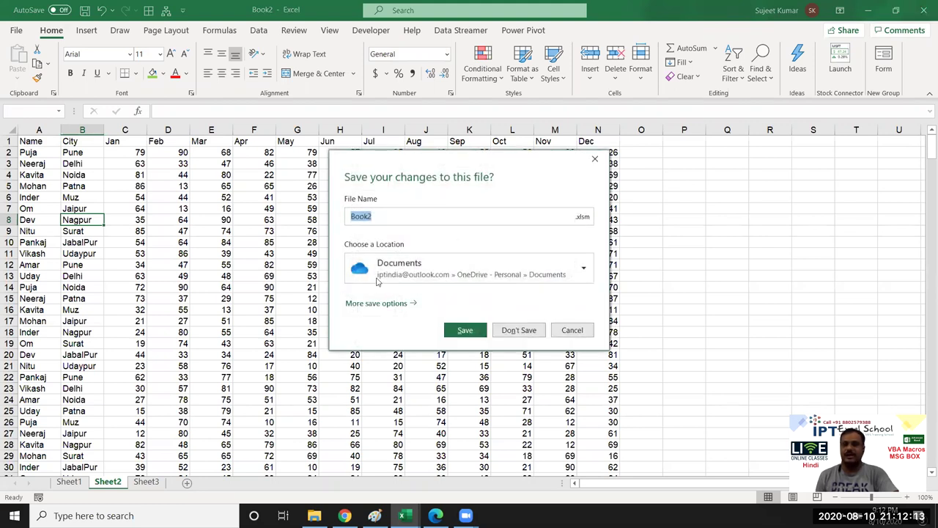
{"action": "left_click", "coordinate": [518, 331]}
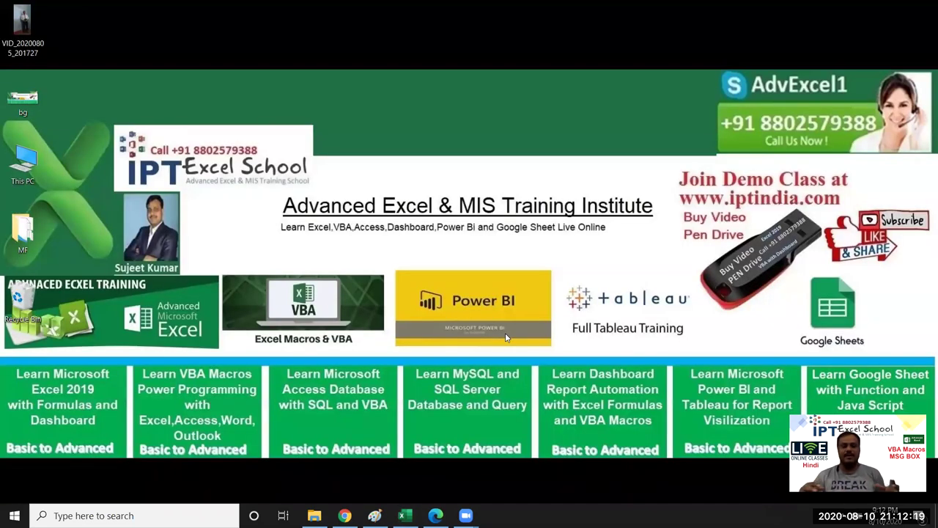
Restore Book1, open the VBA editor and insert a new code module
{"action": "left_click", "coordinate": [404, 515]}
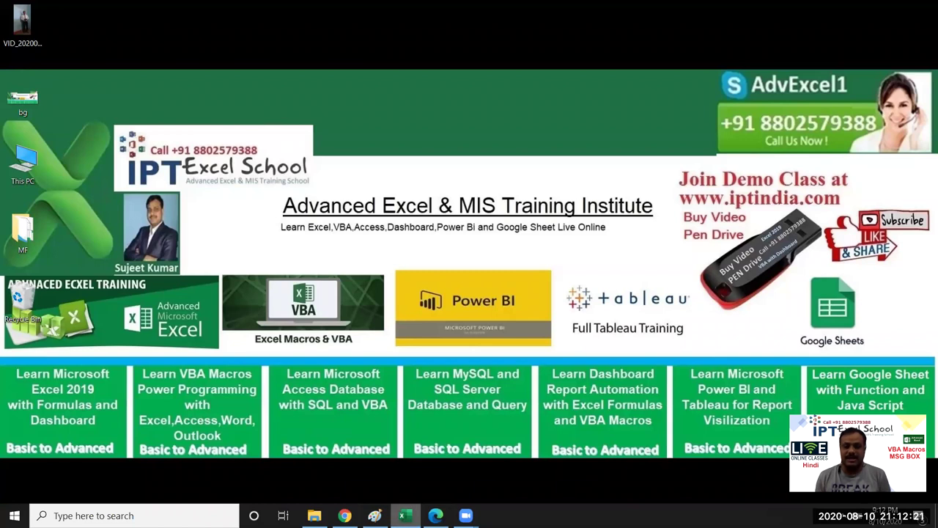
{"action": "left_click_drag", "start_coordinate": [100, 162], "coordinate": [204, 305]}
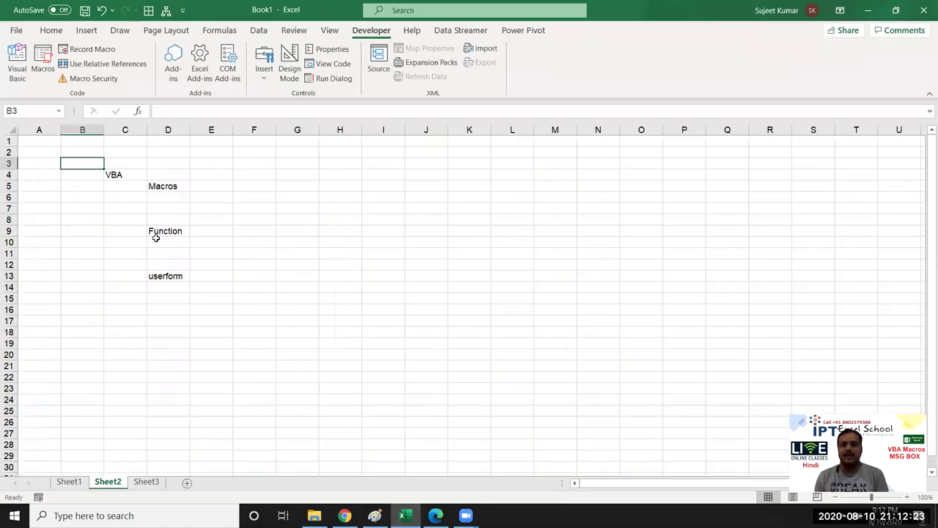
{"action": "left_click", "coordinate": [18, 64]}
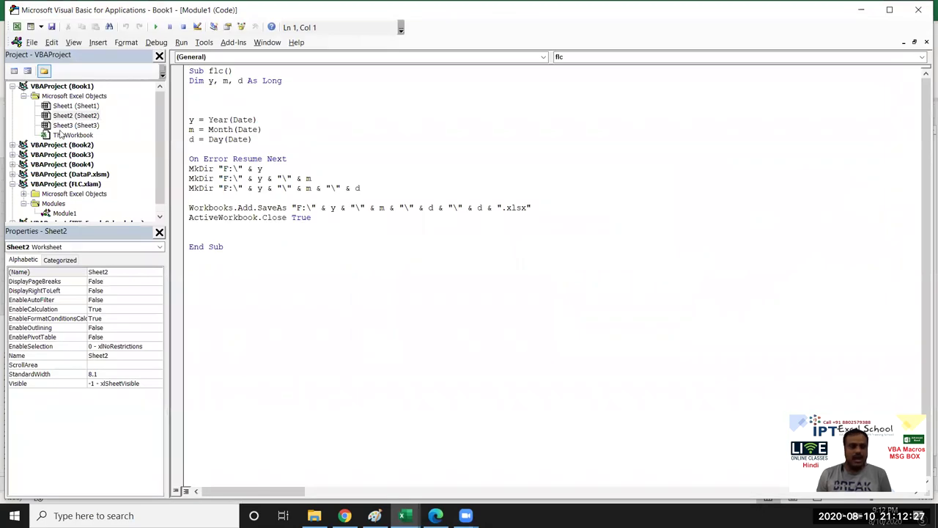
{"action": "left_click", "coordinate": [98, 41]}
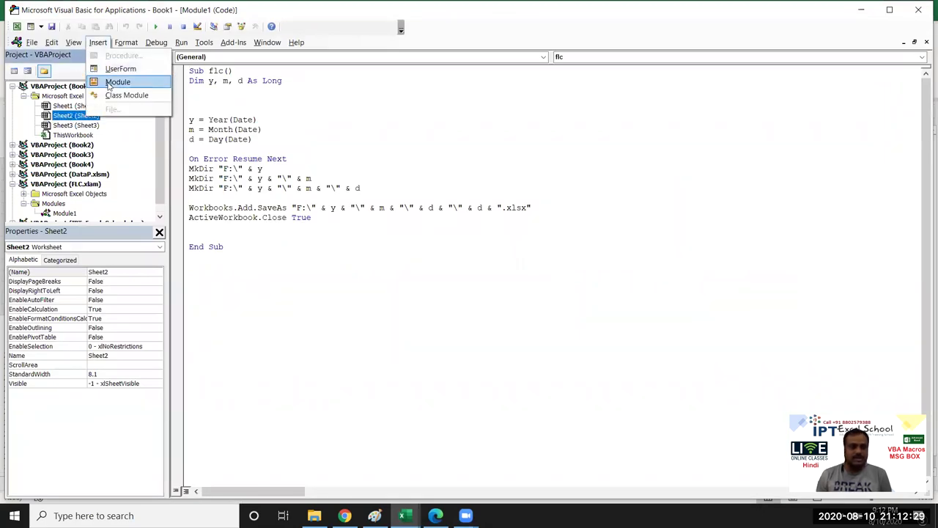
{"action": "left_click", "coordinate": [111, 83]}
Write a msg procedure whose only line is MsgBox "OK"
{"action": "type", "text": "sub msg"}
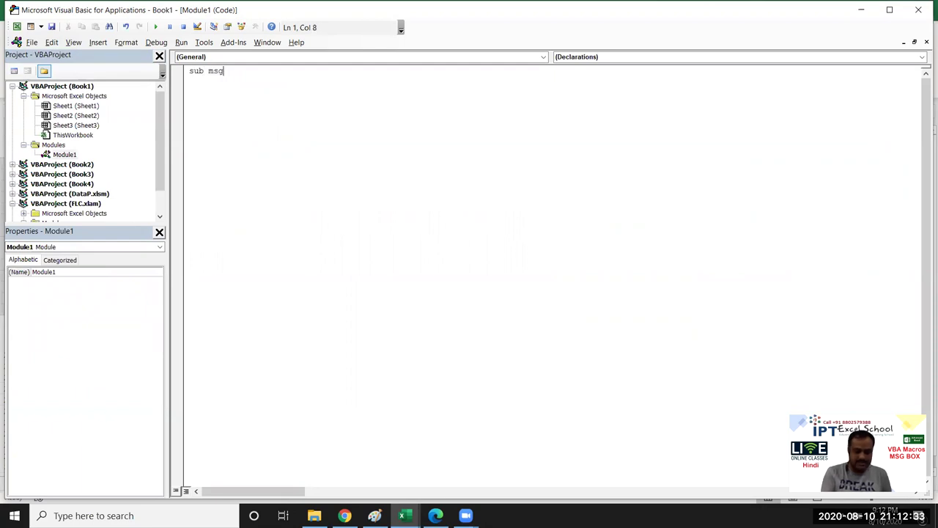
{"action": "type", "text": "()"}
{"action": "key", "text": "Return"}
{"action": "key", "text": "Return"}
{"action": "key", "text": "Return"}
{"action": "key", "text": "Return"}
{"action": "key", "text": "Return"}
{"action": "key", "text": "Return"}
{"action": "key", "text": "Return"}
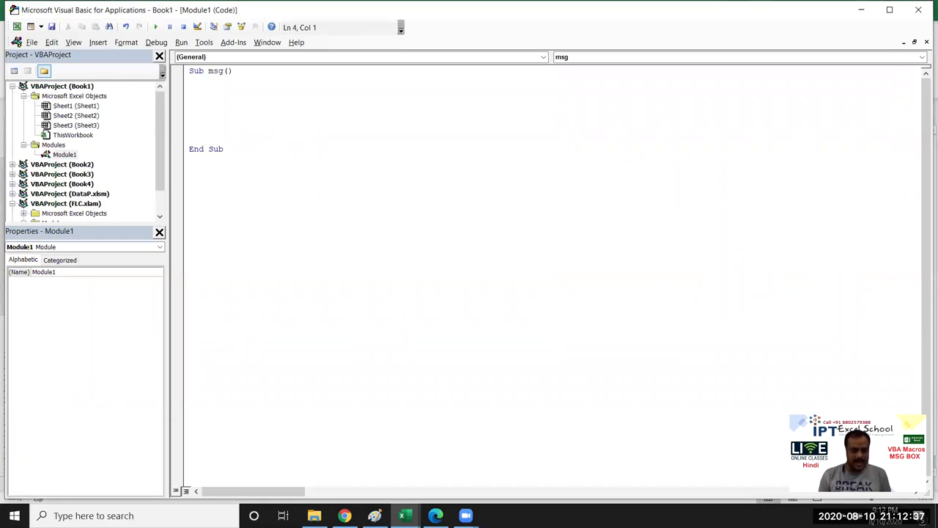
{"action": "type", "text": "msgbox \"Please Enter"}
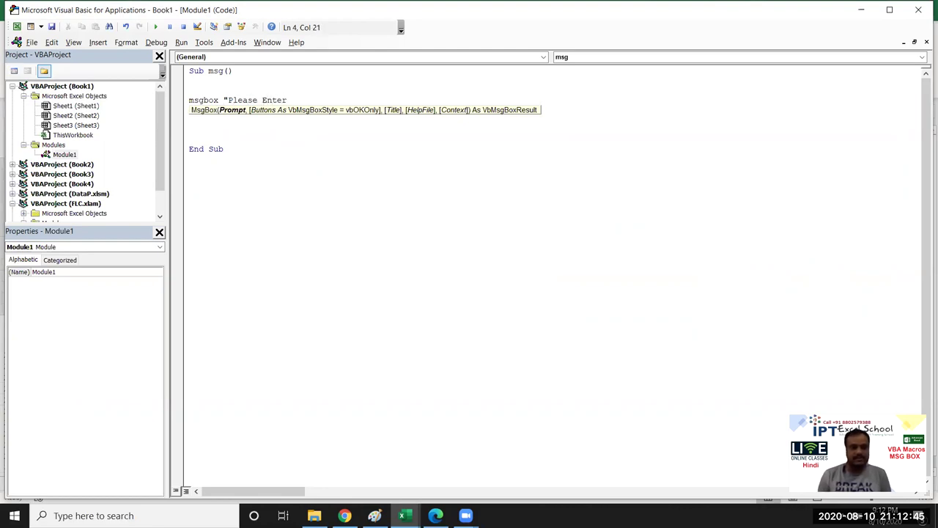
{"action": "double_click", "coordinate": [300, 103]}
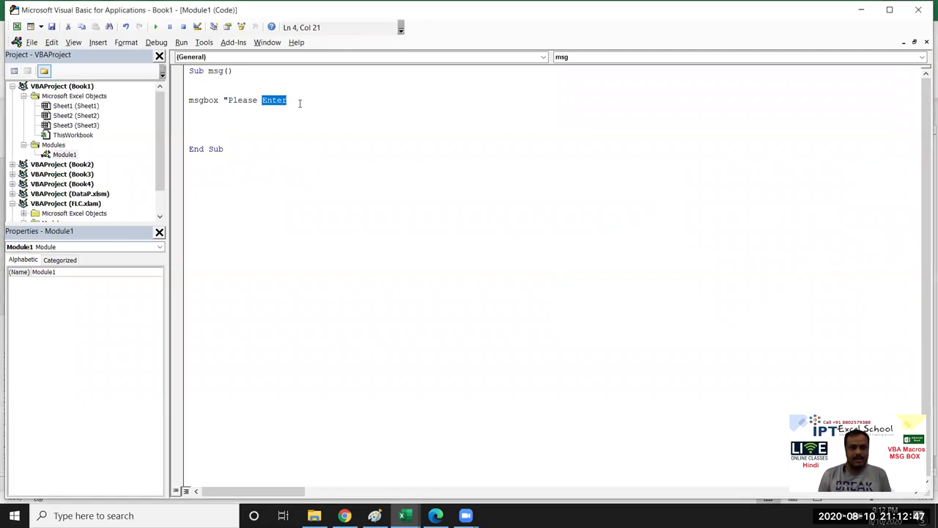
{"action": "key", "text": "BackSpace"}
{"action": "key", "text": "BackSpace"}
{"action": "key", "text": "BackSpace"}
{"action": "key", "text": "BackSpace"}
{"action": "key", "text": "BackSpace"}
{"action": "key", "text": "BackSpace"}
{"action": "key", "text": "BackSpace"}
{"action": "key", "text": "BackSpace"}
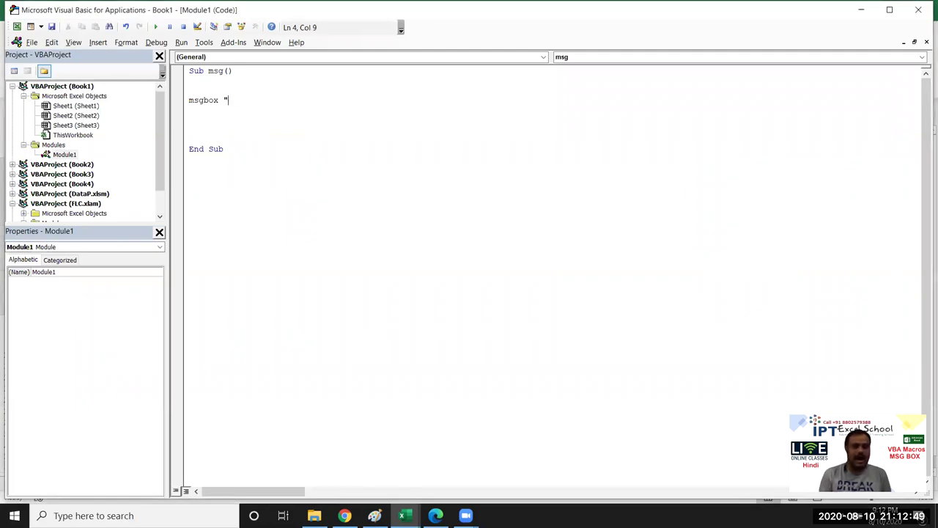
{"action": "type", "text": "OK"}
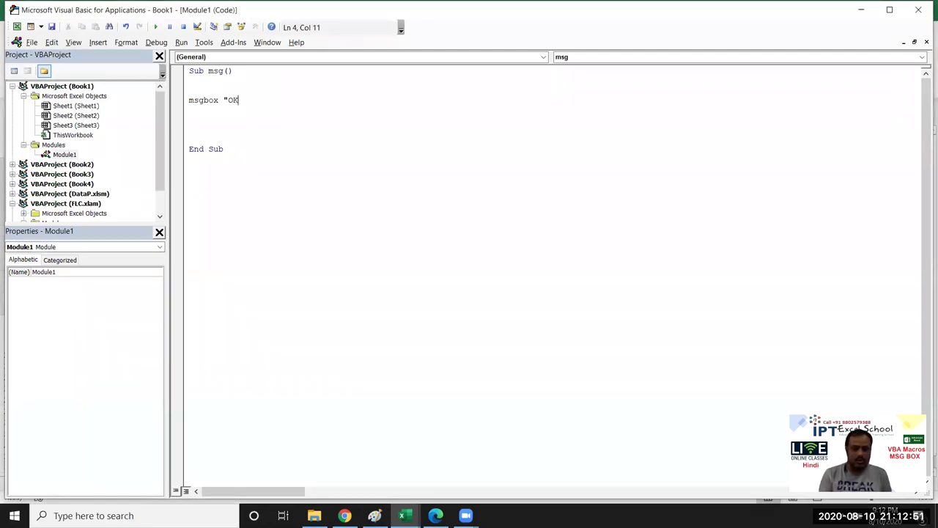
{"action": "left_click", "coordinate": [252, 119]}
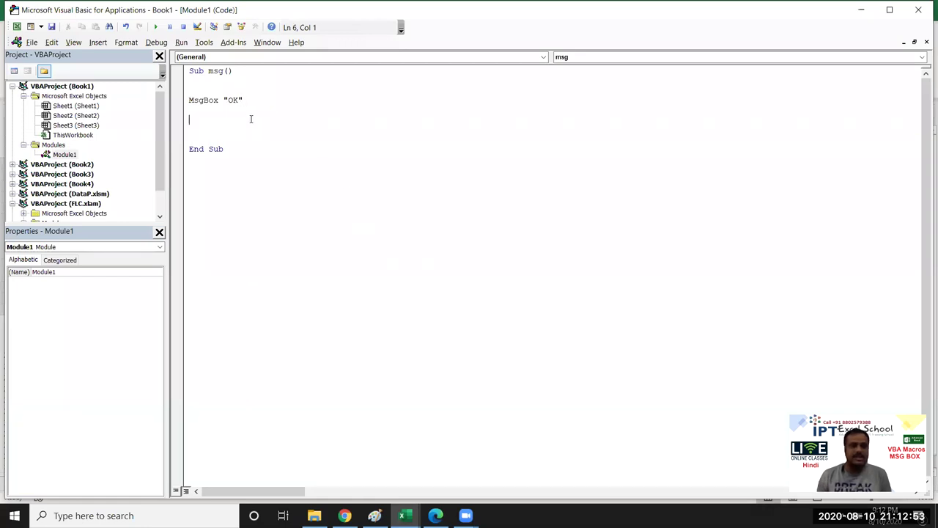
Run the msg macro, dismiss the OK box and the Out of memory error
{"action": "left_click", "coordinate": [156, 29]}
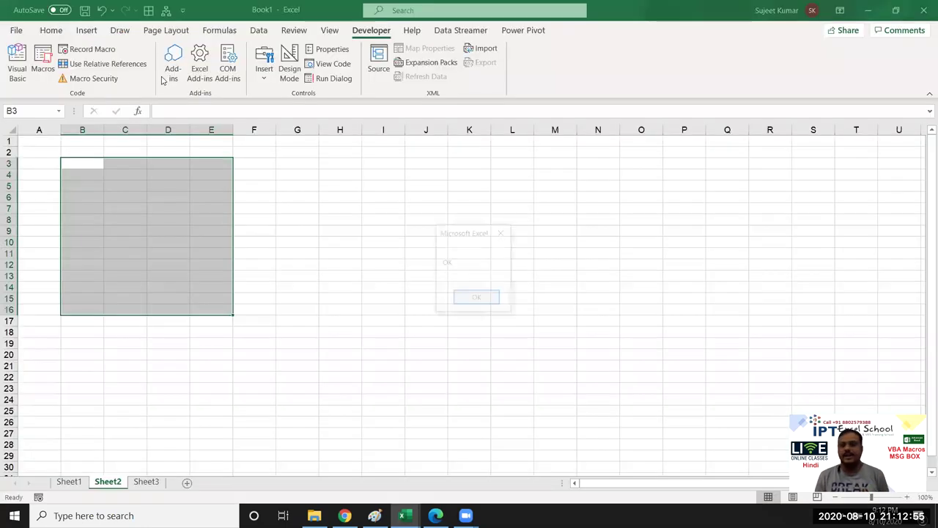
{"action": "key", "text": "Return"}
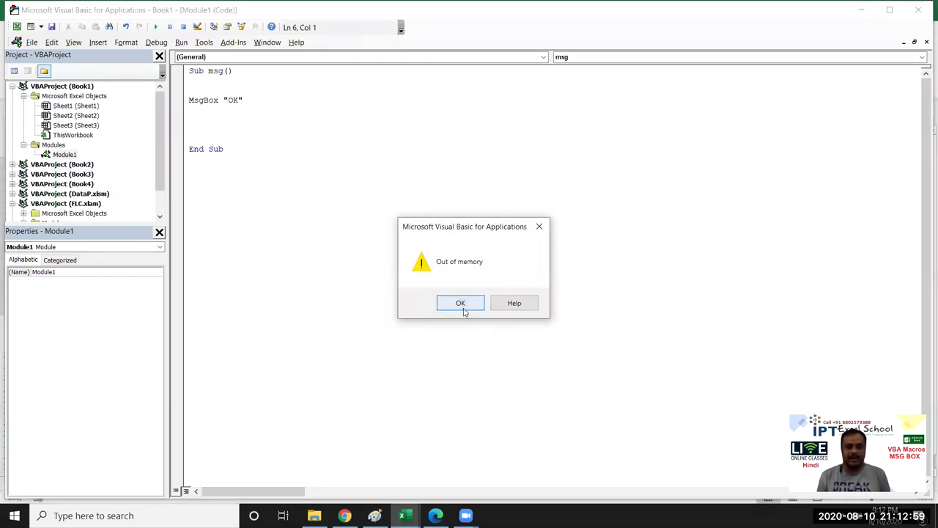
{"action": "left_click", "coordinate": [461, 303]}
{"action": "left_click_drag", "start_coordinate": [244, 100], "coordinate": [166, 87]}
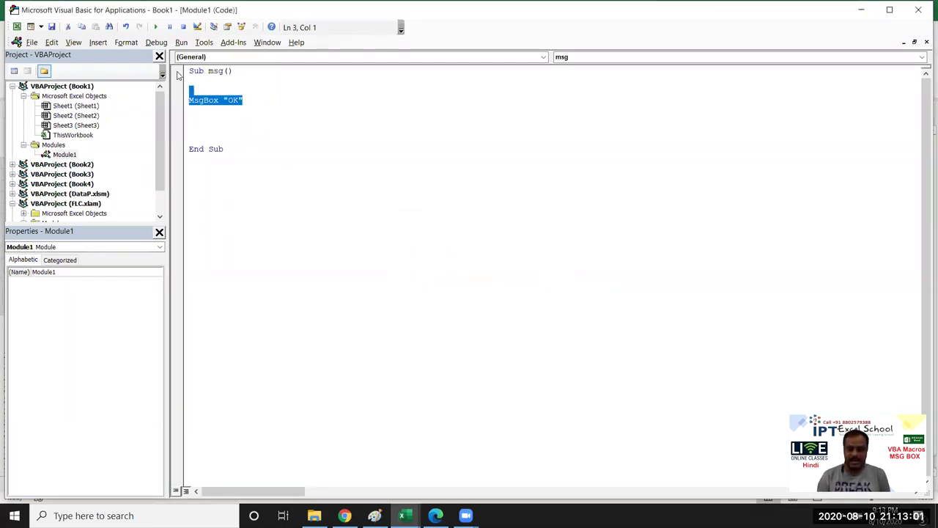
Replace the MsgBox "OK" line with Dim m As Integer
{"action": "key", "text": "Delete"}
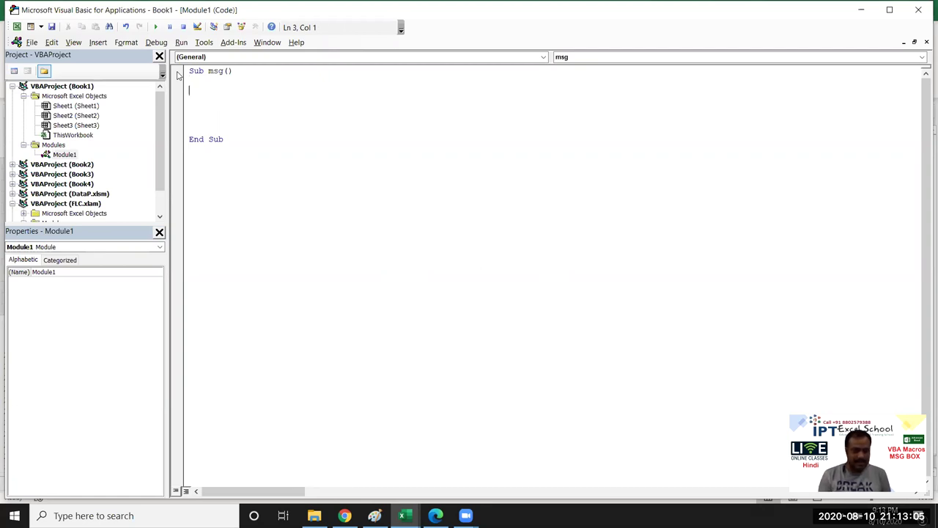
{"action": "type", "text": "dim m"}
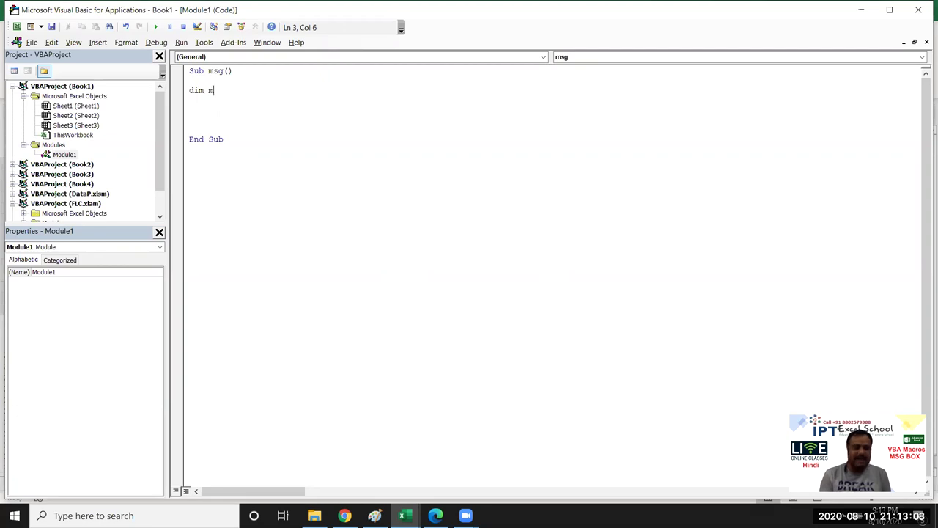
{"action": "type", "text": "as "}
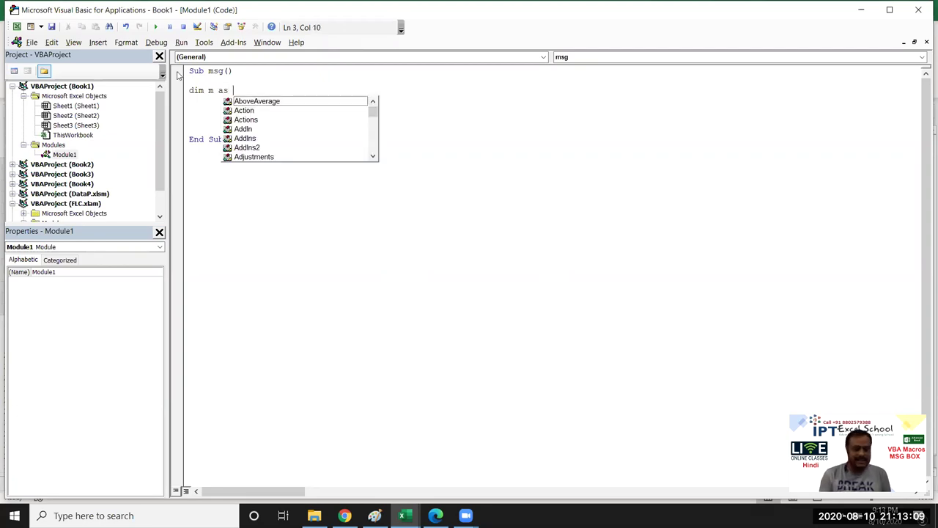
{"action": "type", "text": "in"}
{"action": "key", "text": "Return"}
{"action": "key", "text": "Return"}
Add m = MsgBox("Do you want save ?", vbYesNo, "Please Confirm")
{"action": "type", "text": "msgbo"}
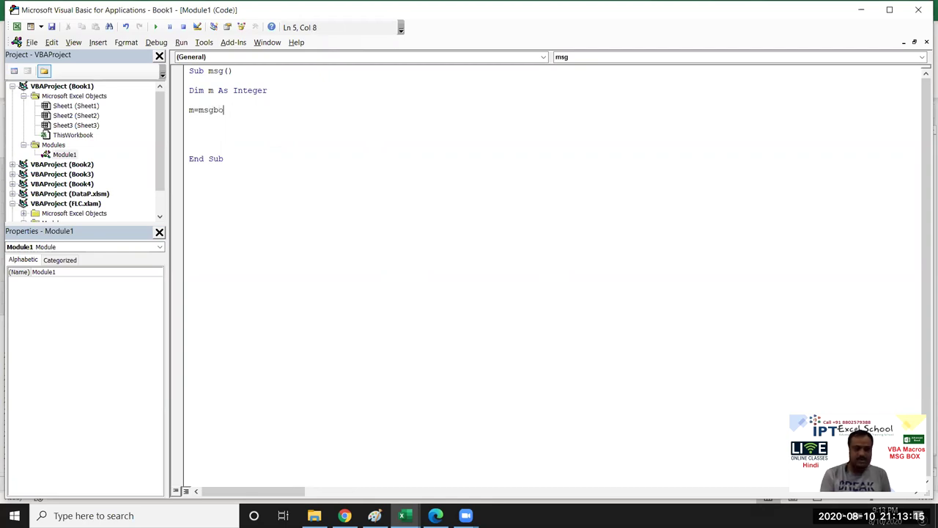
{"action": "type", "text": "x("}
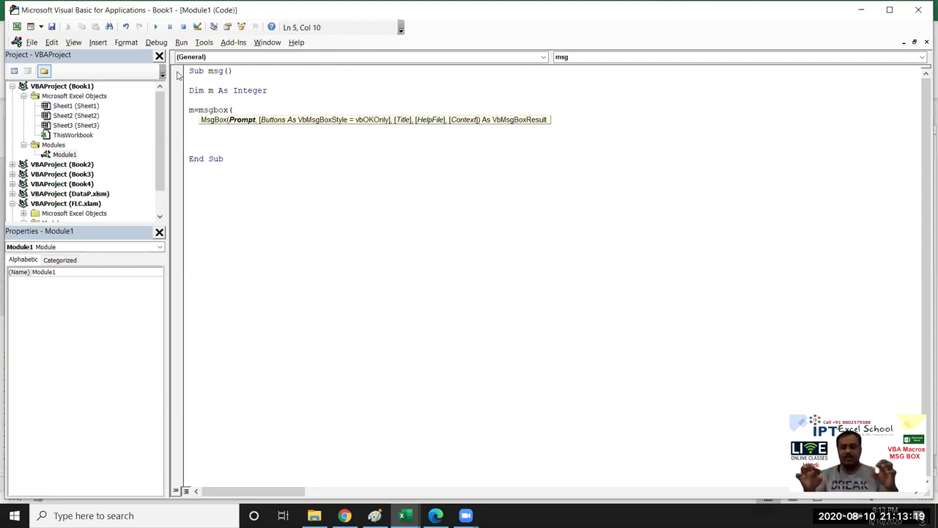
{"action": "type", "text": "\""}
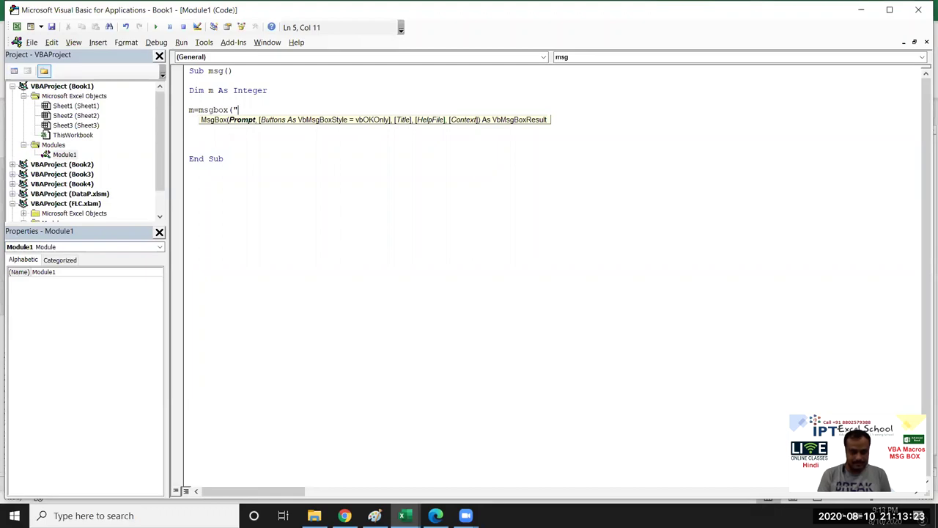
{"action": "type", "text": "Do you wa"}
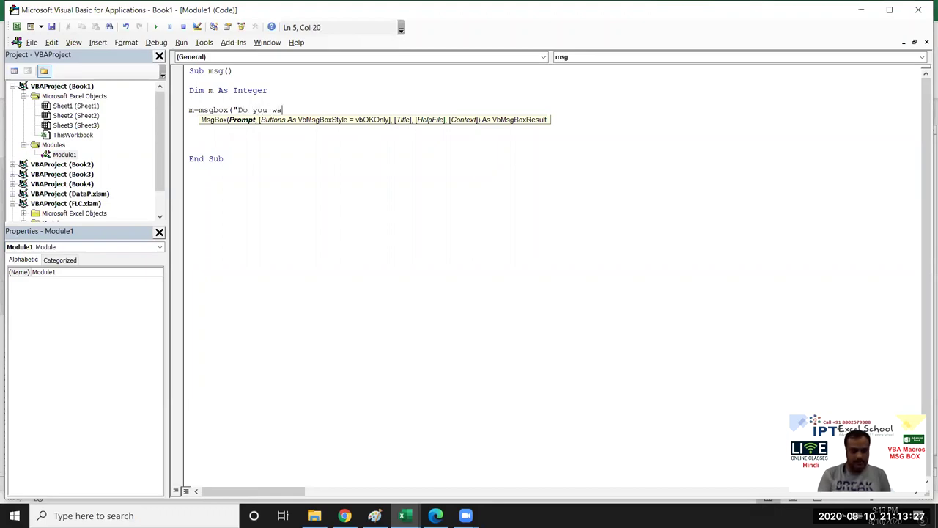
{"action": "type", "text": "nt save"}
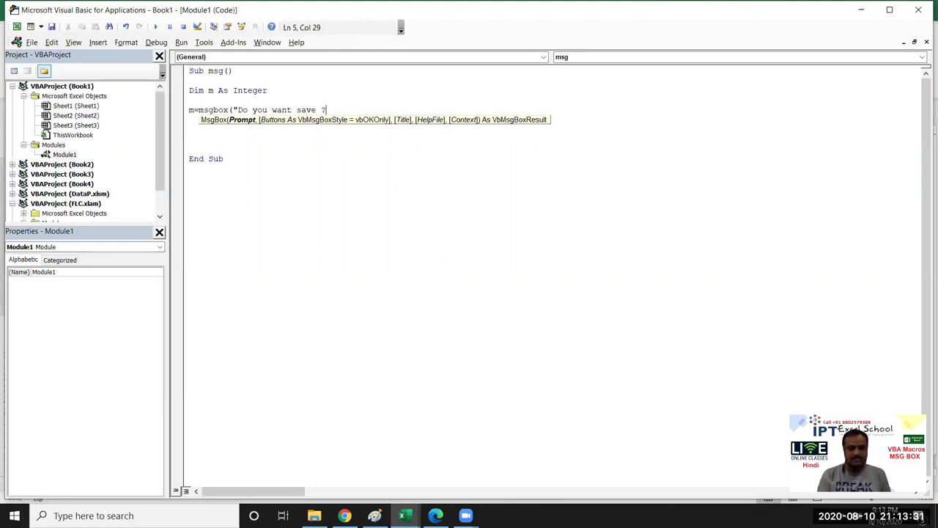
{"action": "type", "text": ","}
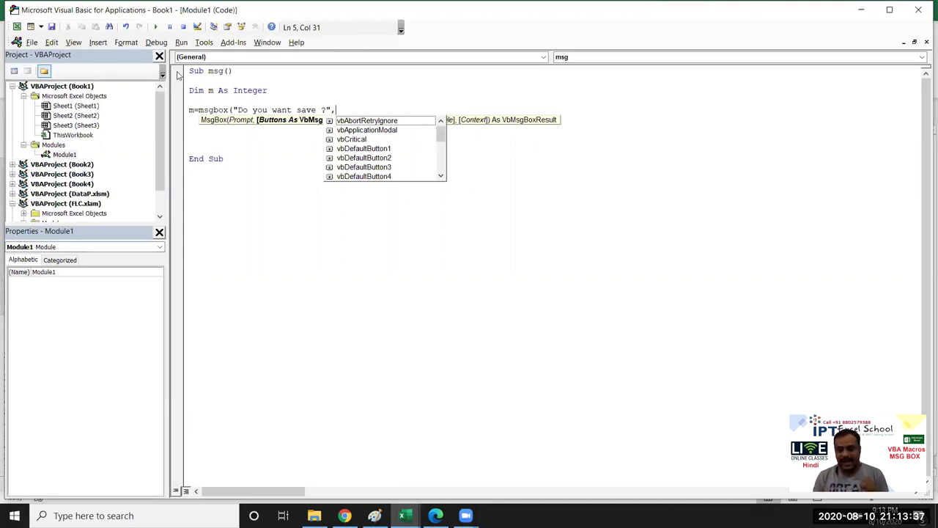
{"action": "key", "text": "Down"}
{"action": "key", "text": "Down"}
{"action": "key", "text": "Down"}
{"action": "key", "text": "Down"}
{"action": "key", "text": "Down"}
{"action": "key", "text": "Down"}
{"action": "key", "text": "Down"}
{"action": "key", "text": "Down"}
{"action": "key", "text": "Down"}
{"action": "key", "text": "Down"}
{"action": "key", "text": "Down"}
{"action": "key", "text": "Down"}
{"action": "key", "text": "Down"}
{"action": "key", "text": "Down"}
{"action": "key", "text": "Down"}
{"action": "key", "text": "Down"}
{"action": "key", "text": "Down"}
{"action": "key", "text": "Down"}
{"action": "key", "text": "Down"}
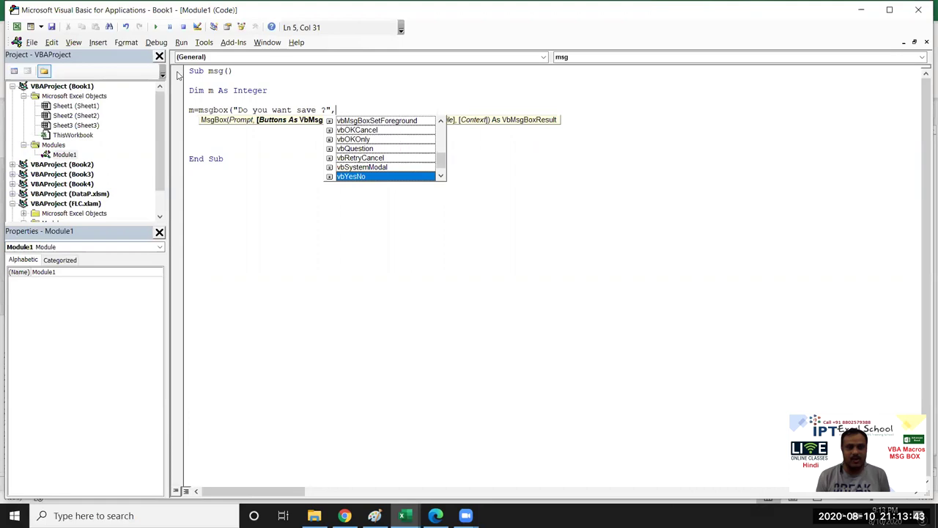
{"action": "key", "text": "Tab"}
{"action": "type", "text": ","}
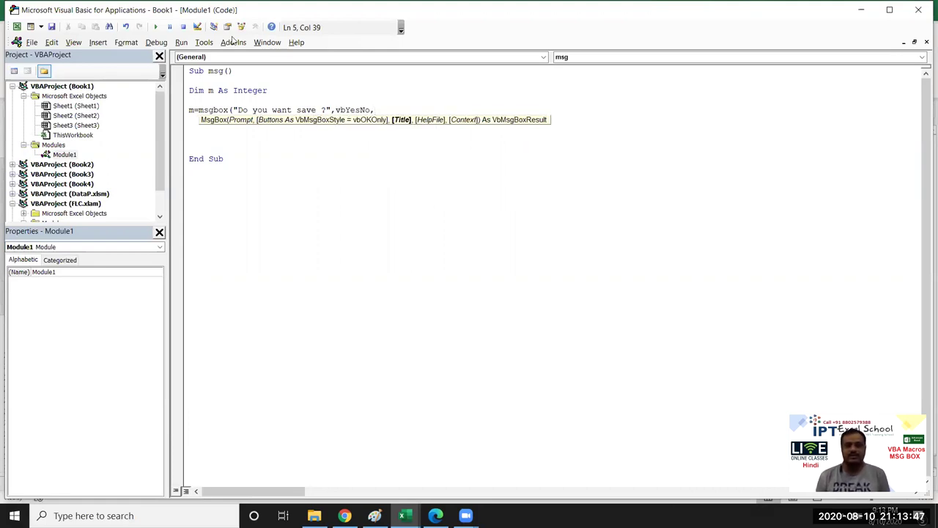
{"action": "type", "text": "\""}
{"action": "type", "text": "Pleas"}
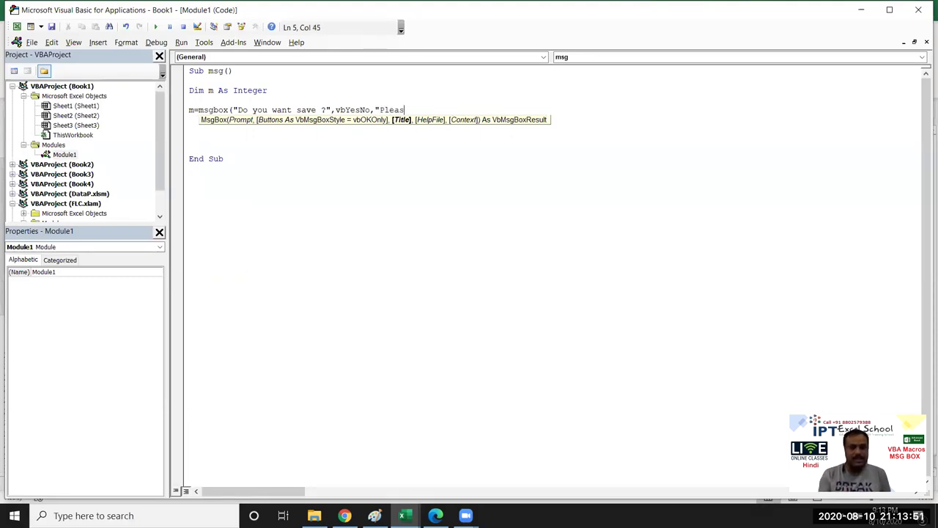
{"action": "type", "text": "e Confirm\""}
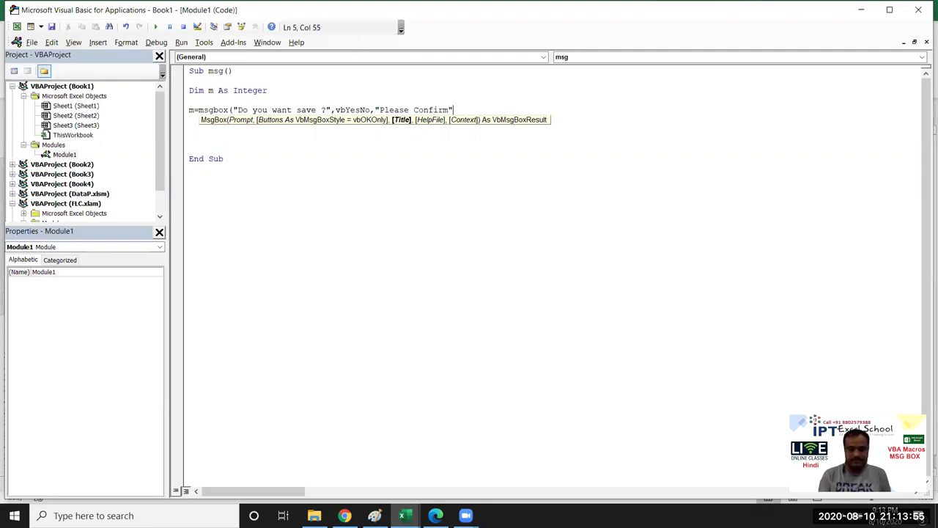
{"action": "type", "text": ","}
{"action": "key", "text": "BackSpace"}
{"action": "type", "text": ")"}
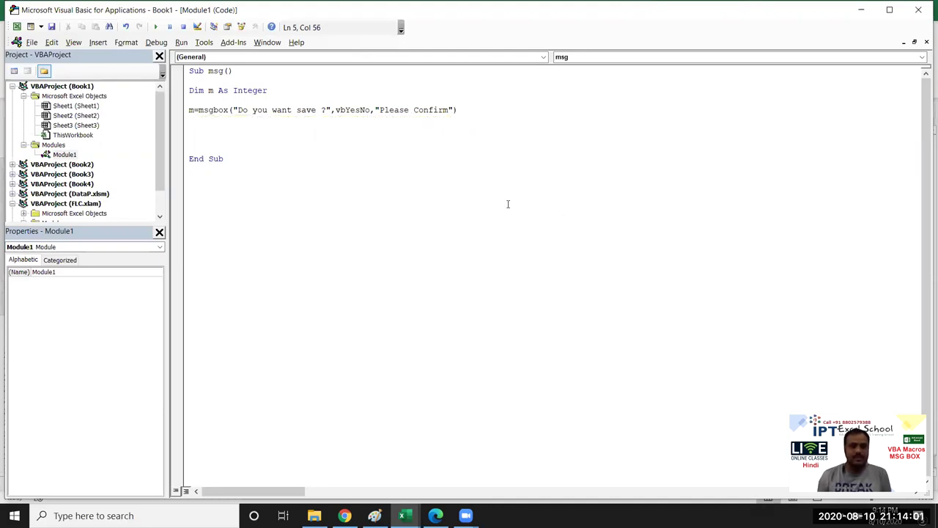
{"action": "left_click", "coordinate": [286, 146]}
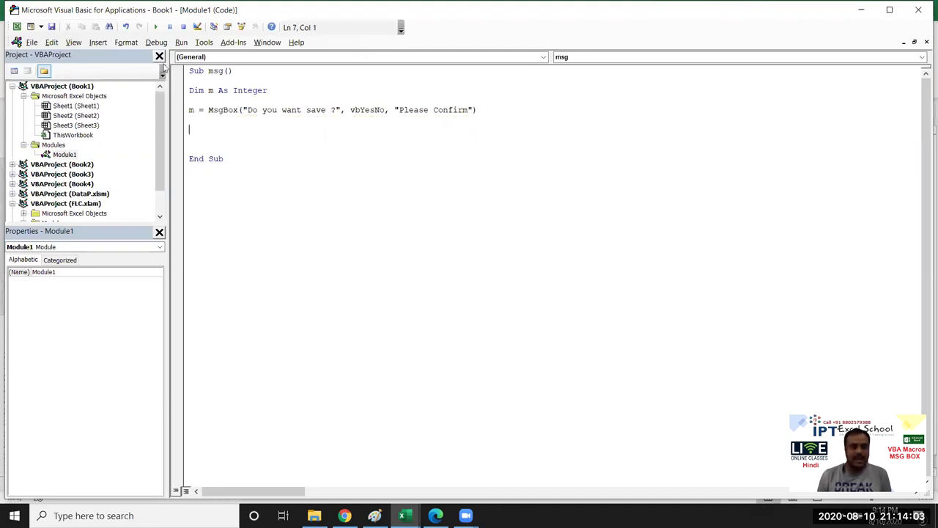
Test-run the msg macro and dismiss the Please Confirm box and Out of memory error
{"action": "left_click", "coordinate": [155, 27]}
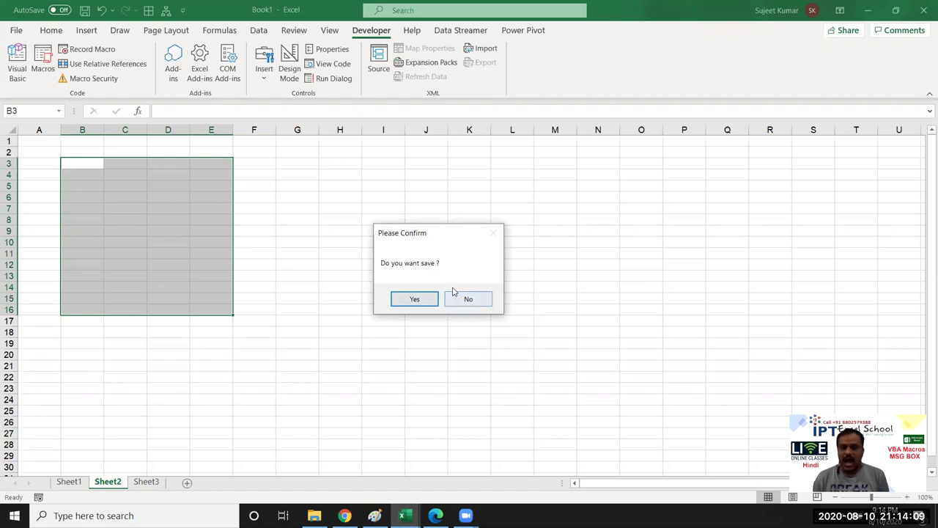
{"action": "left_click", "coordinate": [415, 301]}
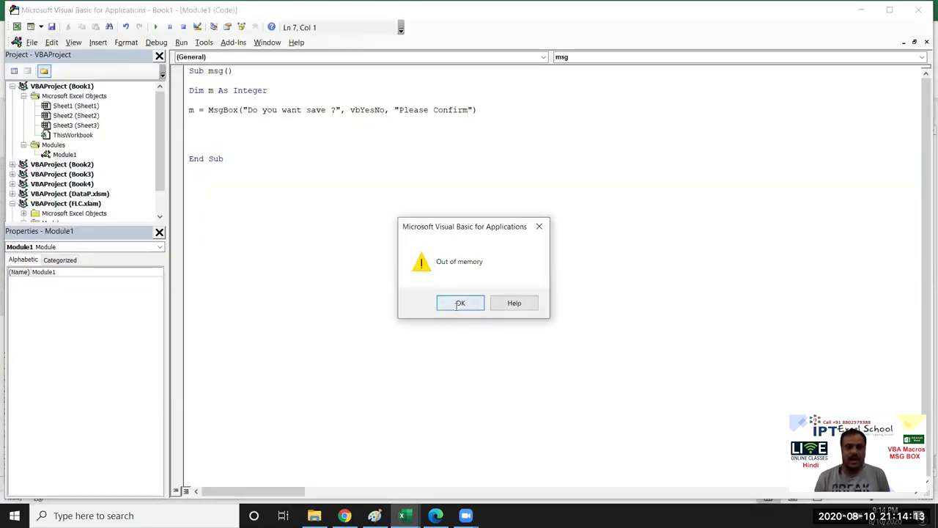
{"action": "left_click", "coordinate": [460, 306]}
{"action": "mouse_move", "coordinate": [228, 159]}
{"action": "left_mouse_down"}
{"action": "mouse_move", "coordinate": [169, 86]}
{"action": "mouse_move", "coordinate": [166, 57]}
{"action": "left_mouse_up"}
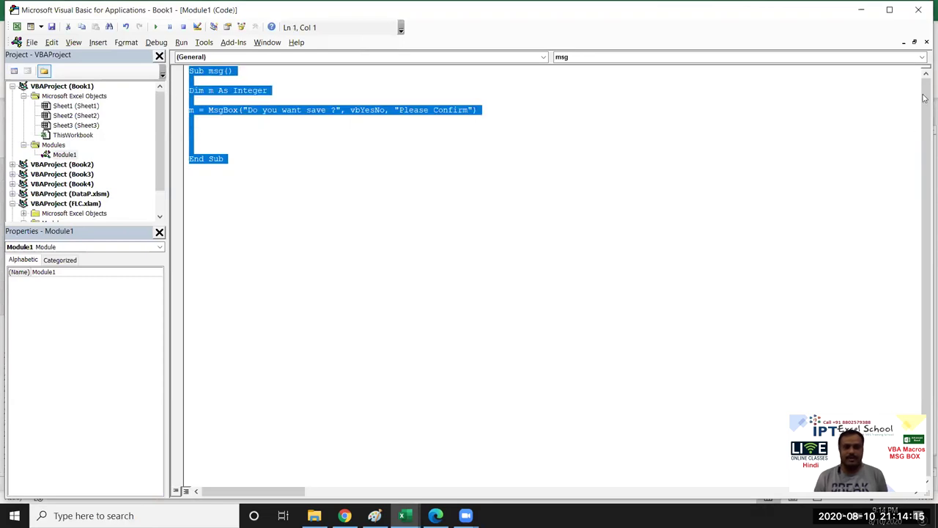
Close the VBA editor and Book1 without saving
{"action": "left_click", "coordinate": [924, 6]}
{"action": "left_click", "coordinate": [923, 9]}
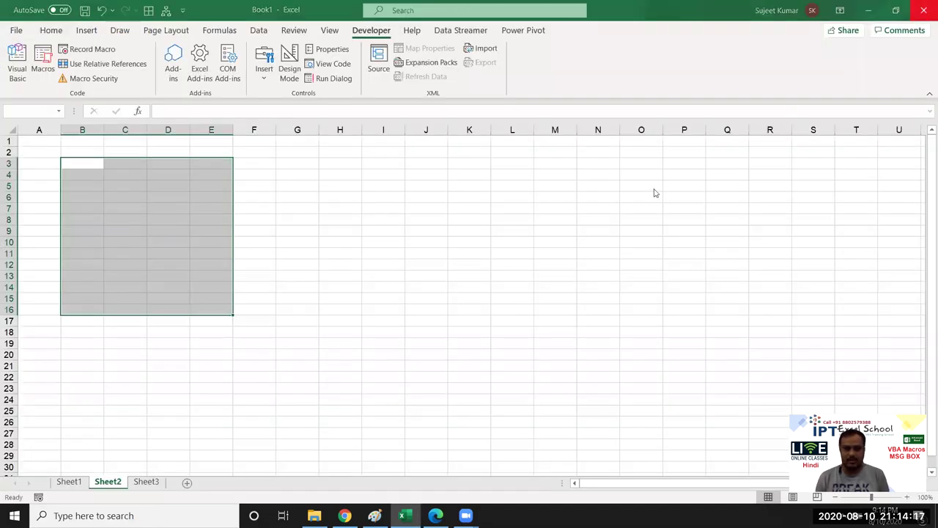
{"action": "left_click", "coordinate": [522, 331]}
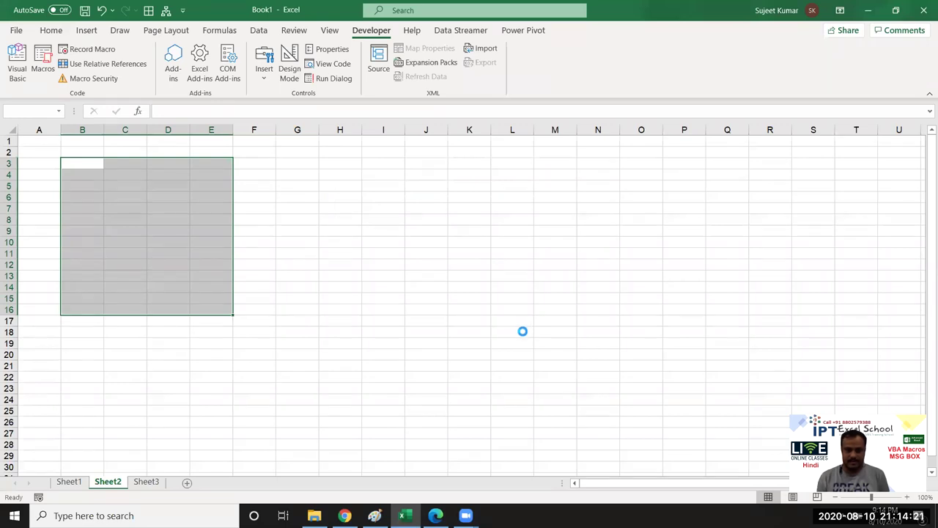
Close the VBA Books.pdf window, reopen Excel and start a Sub rr() procedure
{"action": "mouse_move", "coordinate": [435, 515]}
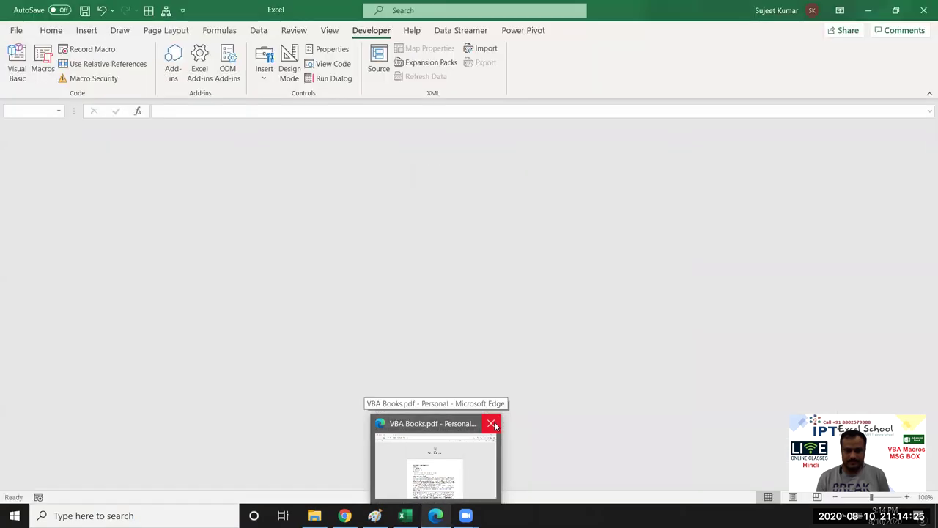
{"action": "left_click", "coordinate": [493, 424]}
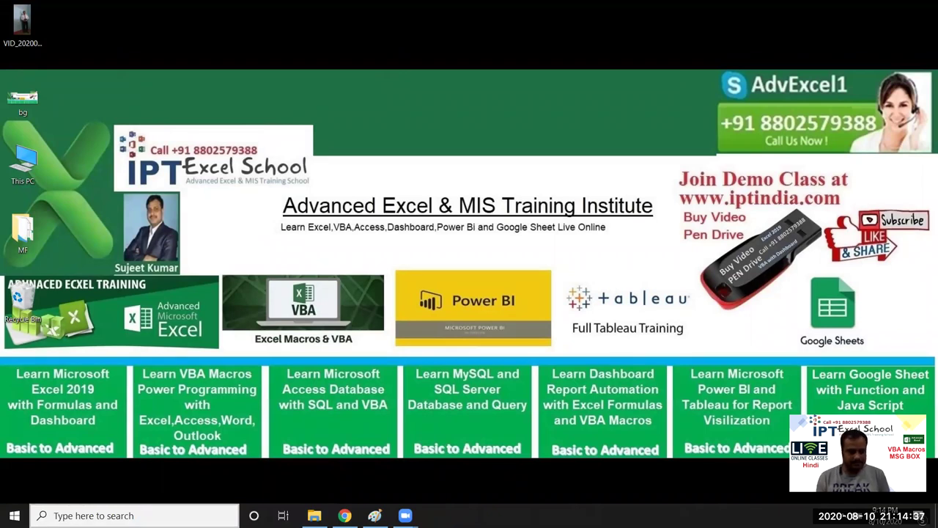
{"action": "left_click", "coordinate": [74, 515]}
{"action": "type", "text": "exce"}
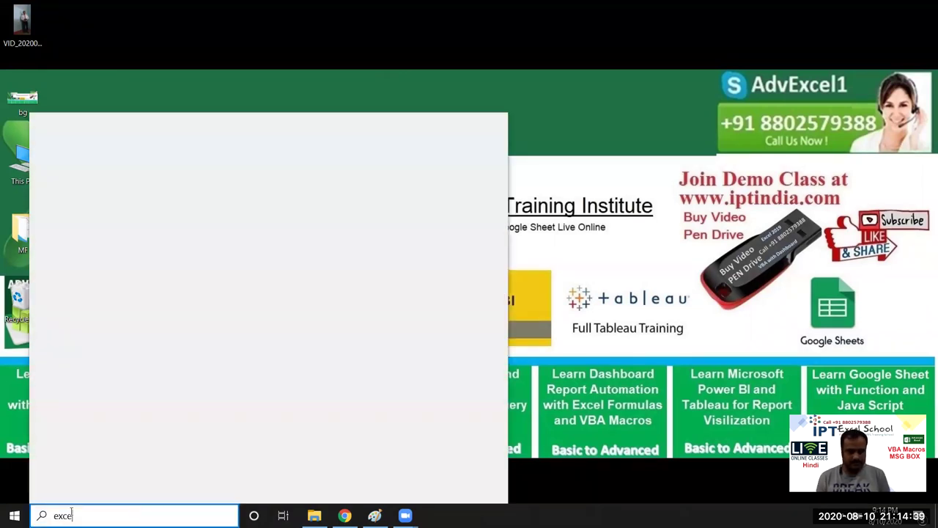
{"action": "type", "text": "l"}
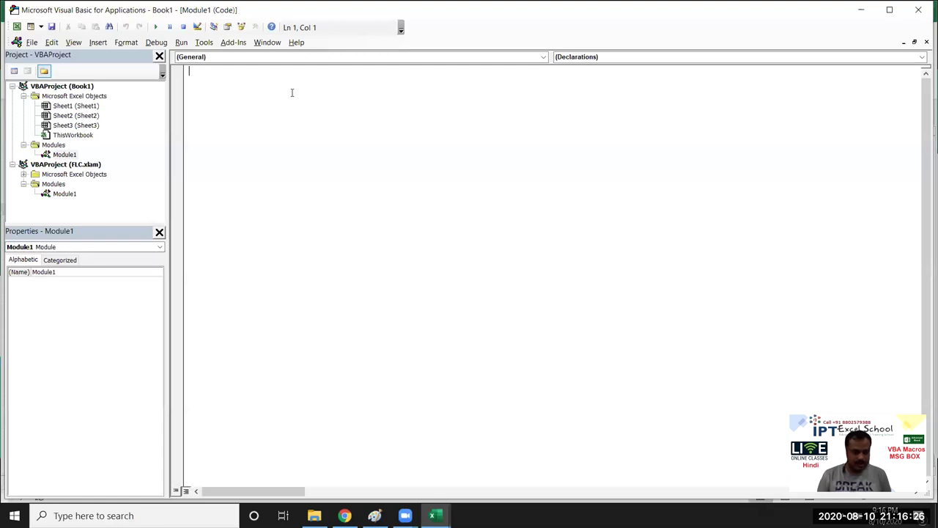
{"action": "type", "text": "sub rr("}
{"action": "key", "text": "Return"}
{"action": "key", "text": "Return"}
{"action": "key", "text": "Return"}
{"action": "key", "text": "Return"}
Declare Dim m As Integer inside the rr procedure
{"action": "left_click", "coordinate": [189, 81]}
{"action": "type", "text": "di m m"}
{"action": "key", "text": "BackSpace"}
{"action": "key", "text": "BackSpace"}
{"action": "key", "text": "BackSpace"}
{"action": "key", "text": "BackSpace"}
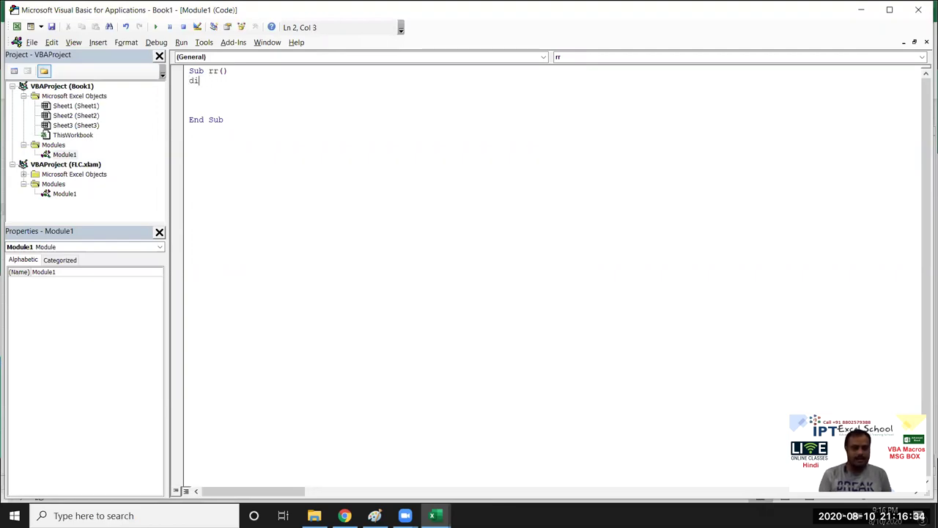
{"action": "type", "text": "m as st"}
{"action": "key", "text": "BackSpace"}
{"action": "key", "text": "BackSpace"}
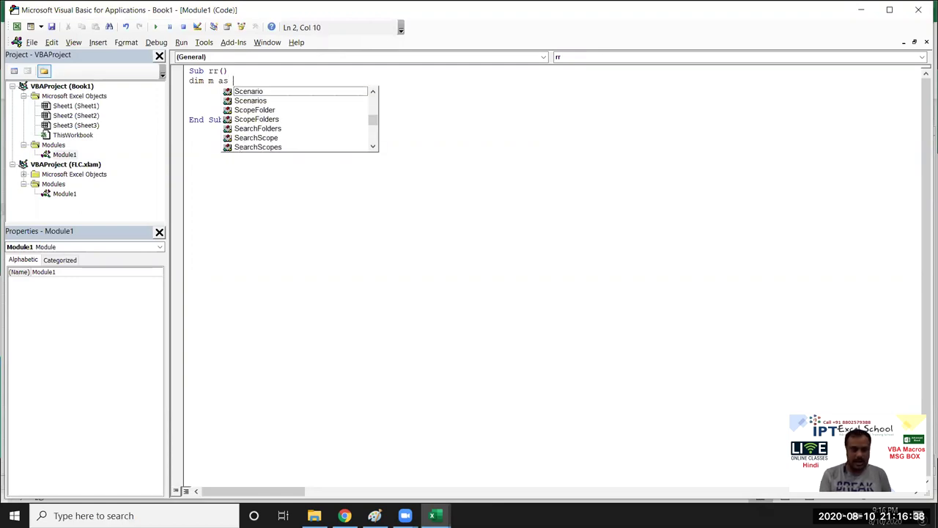
{"action": "type", "text": "in"}
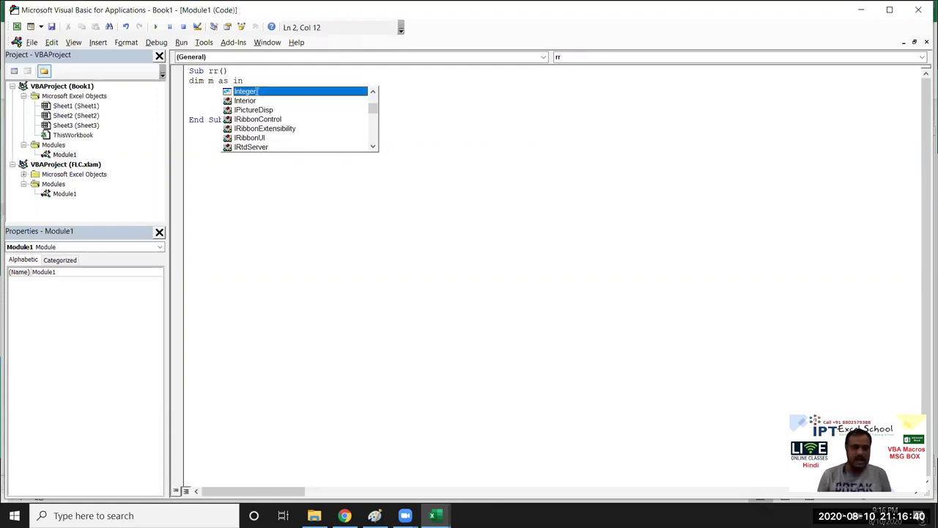
{"action": "key", "text": "Return"}
{"action": "key", "text": "Return"}
Add m = MsgBox("Do you want to Save ?", vbYesNo, "Please Confirm")
{"action": "type", "text": "m=if"}
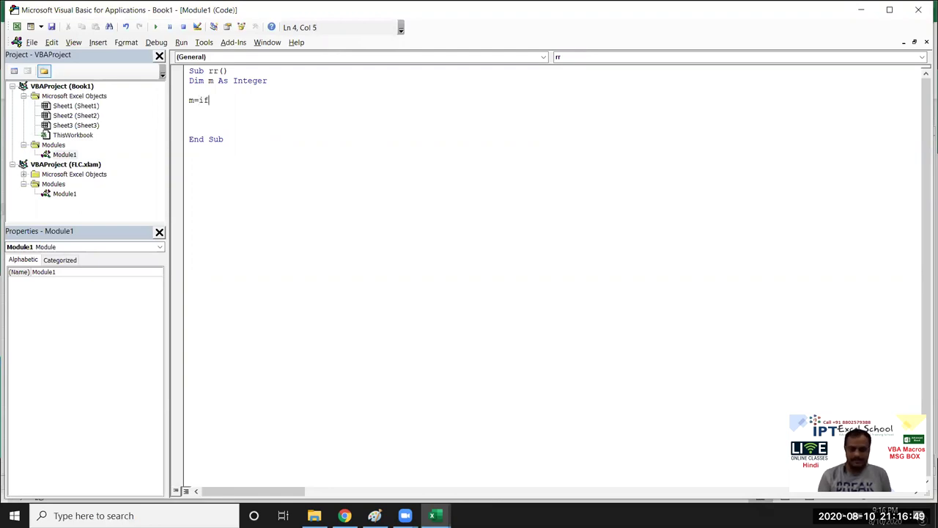
{"action": "key", "text": "BackSpace"}
{"action": "type", "text": "msgbox"}
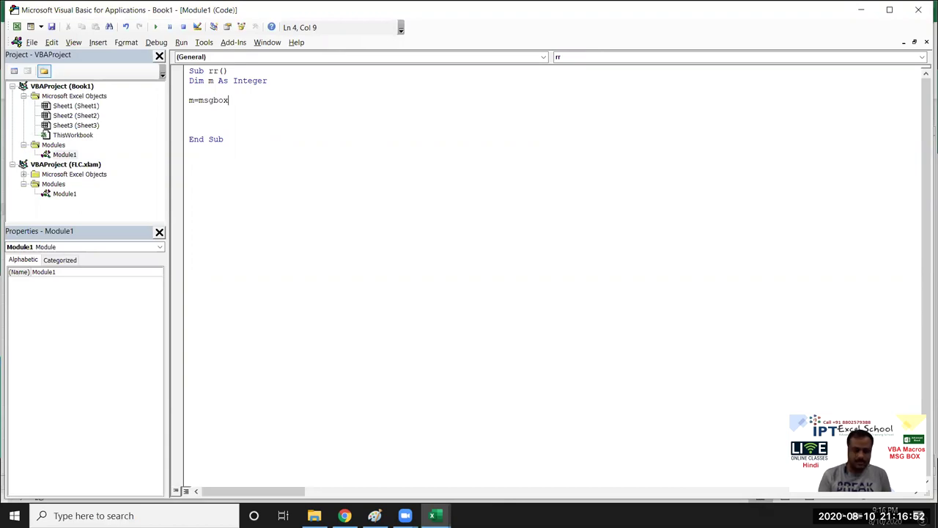
{"action": "type", "text": "(\"Do yo"}
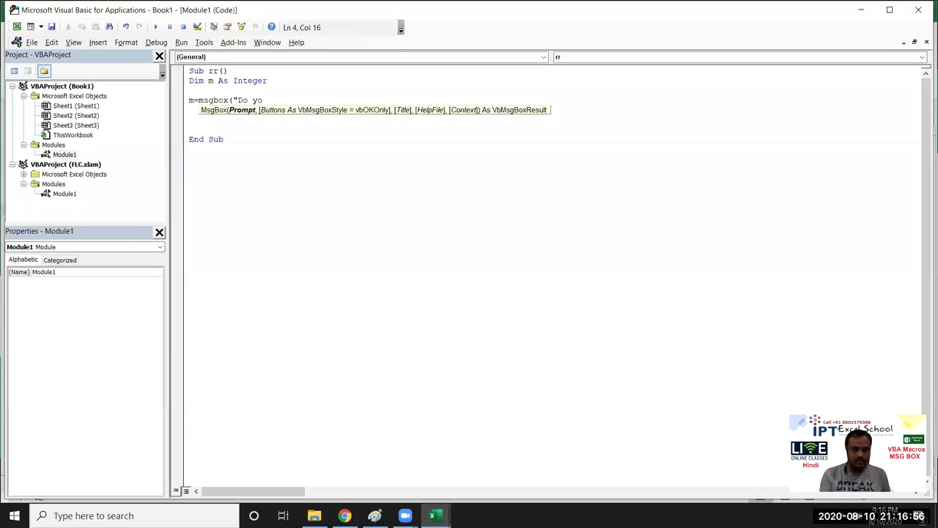
{"action": "type", "text": "u want to Save ?\""}
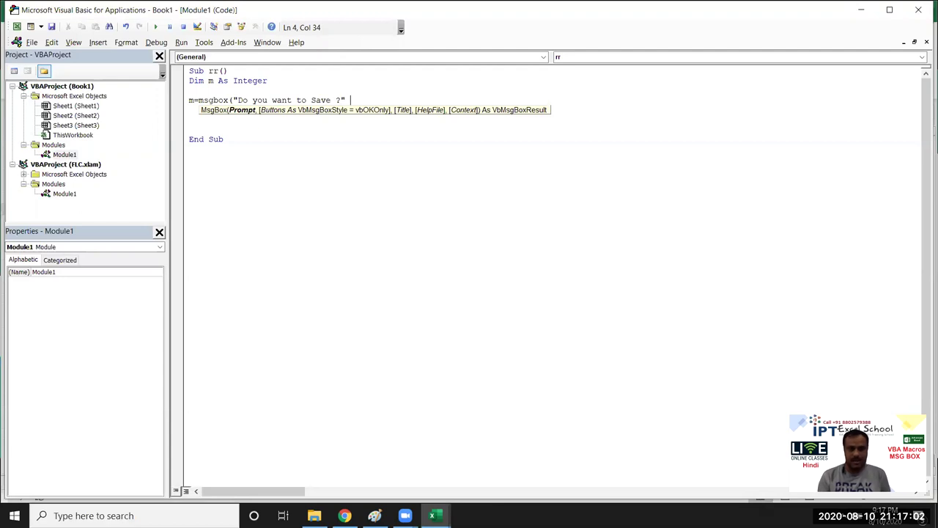
{"action": "type", "text": ","}
{"action": "key", "text": "Down"}
{"action": "key", "text": "Down"}
{"action": "key", "text": "Down"}
{"action": "key", "text": "Down"}
{"action": "key", "text": "Down"}
{"action": "key", "text": "Down"}
{"action": "key", "text": "Down"}
{"action": "key", "text": "Down"}
{"action": "key", "text": "Down"}
{"action": "key", "text": "Down"}
{"action": "key", "text": "Down"}
{"action": "key", "text": "Down"}
{"action": "key", "text": "Down"}
{"action": "key", "text": "Down"}
{"action": "key", "text": "Down"}
{"action": "key", "text": "Down"}
{"action": "key", "text": "Down"}
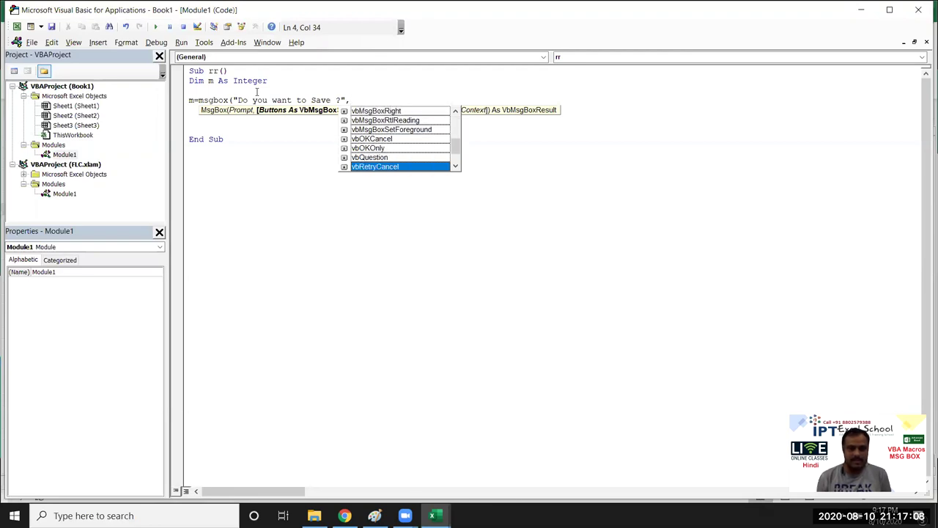
{"action": "key", "text": "Down"}
{"action": "key", "text": "Down"}
{"action": "key", "text": "Tab"}
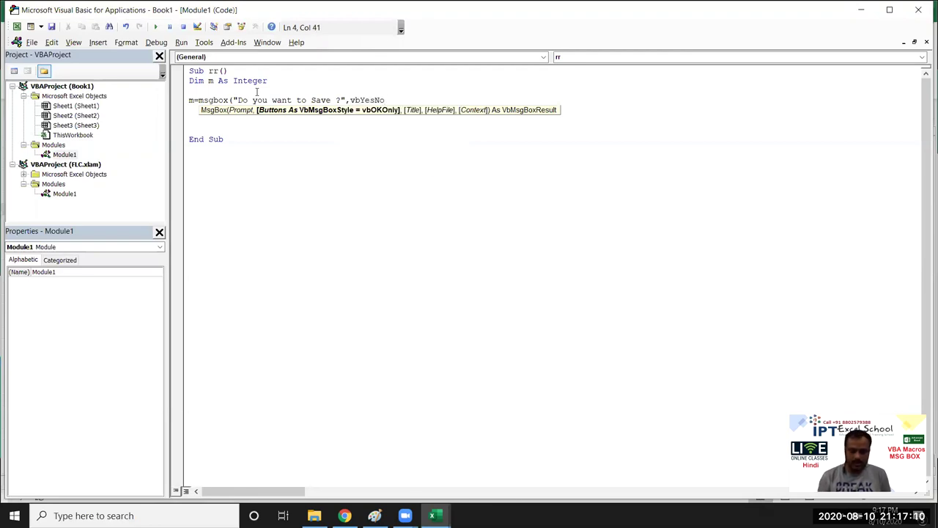
{"action": "type", "text": ", \"Please Confirm\""}
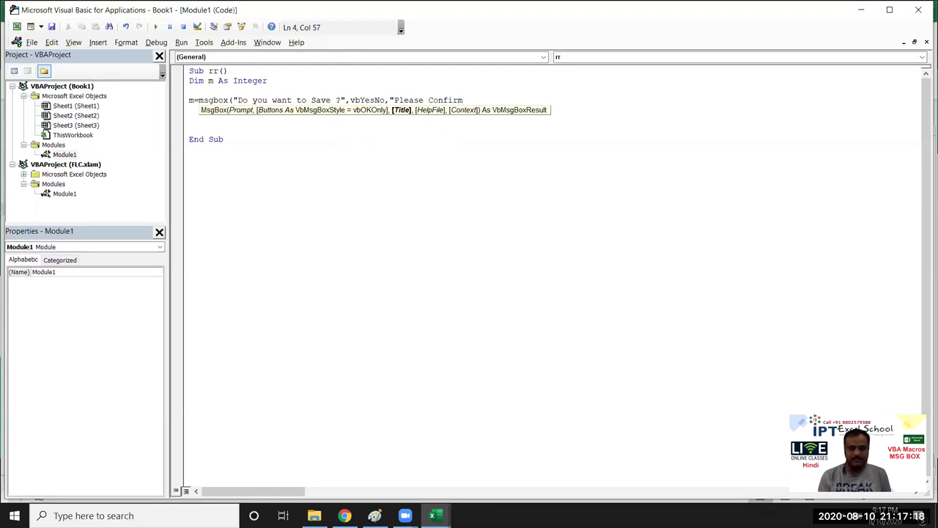
{"action": "type", "text": ")"}
{"action": "key", "text": "Return"}
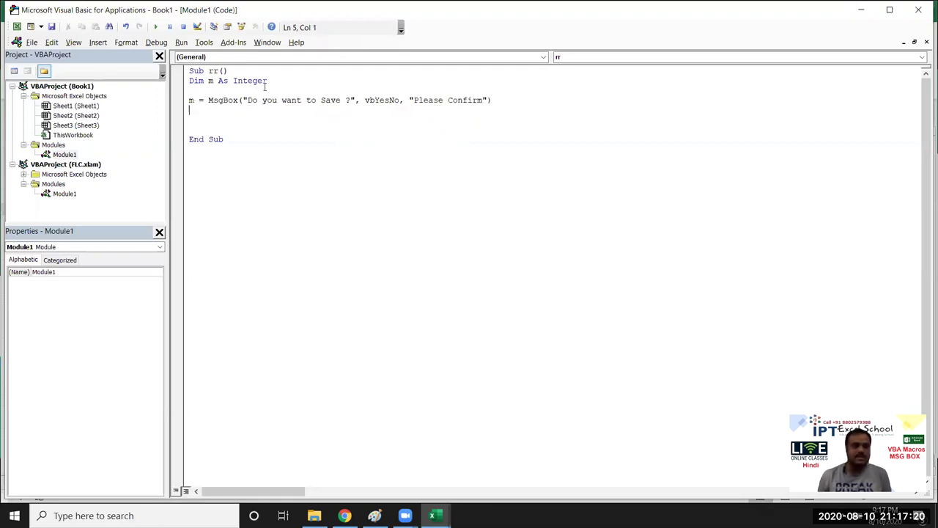
Test-run the rr macro and answer Yes in the confirmation box
{"action": "left_click", "coordinate": [155, 27]}
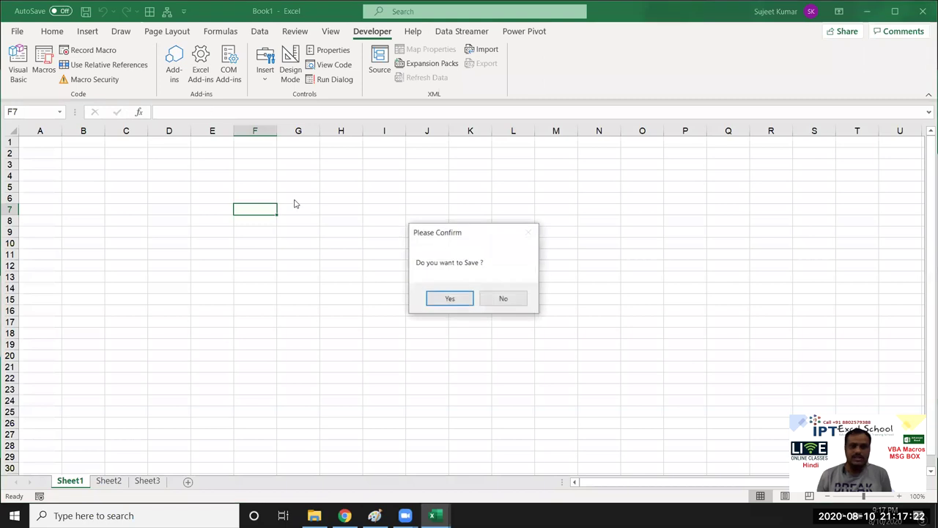
{"action": "left_click", "coordinate": [440, 302]}
{"action": "double_click", "coordinate": [190, 101]}
Add an empty If m = vbYes Then … End If block below the MsgBox line
{"action": "left_click", "coordinate": [190, 119]}
{"action": "key", "text": "Return"}
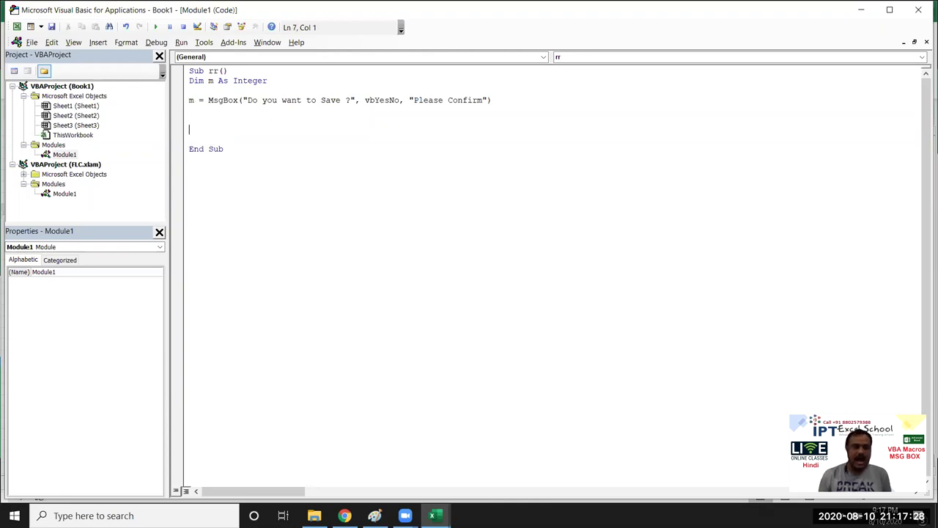
{"action": "type", "text": "if m=vbyes the"}
{"action": "key", "text": "Return"}
{"action": "type", "text": "eif"}
{"action": "key", "text": "Up"}
{"action": "left_click", "coordinate": [203, 129]}
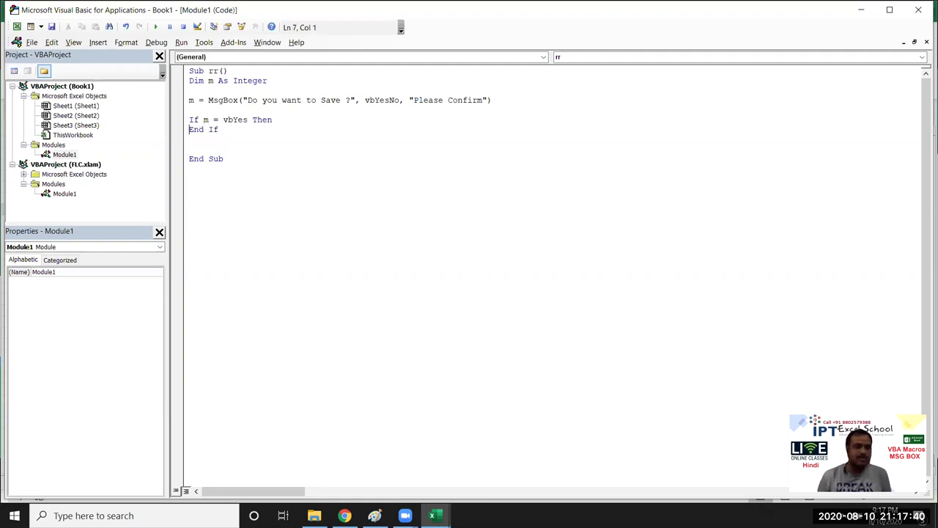
{"action": "key", "text": "Return"}
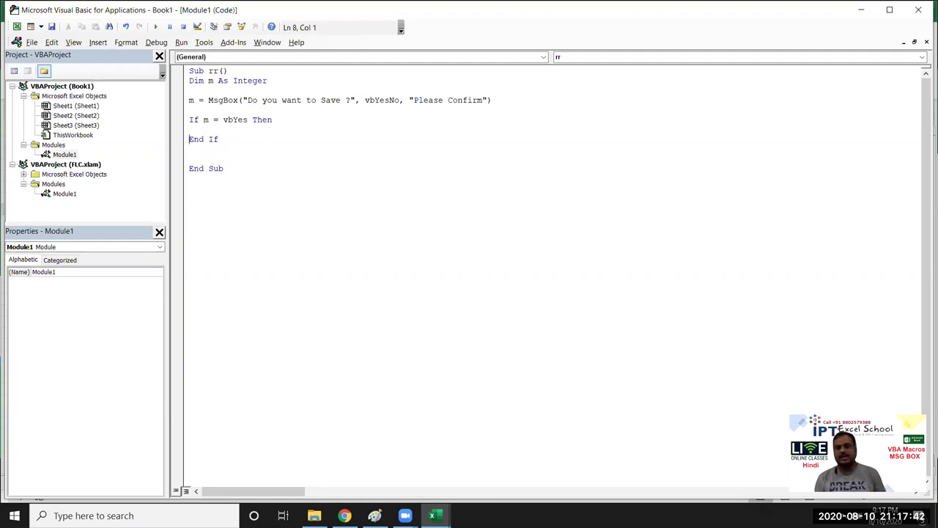
{"action": "left_click", "coordinate": [189, 129]}
{"action": "key", "text": "Return"}
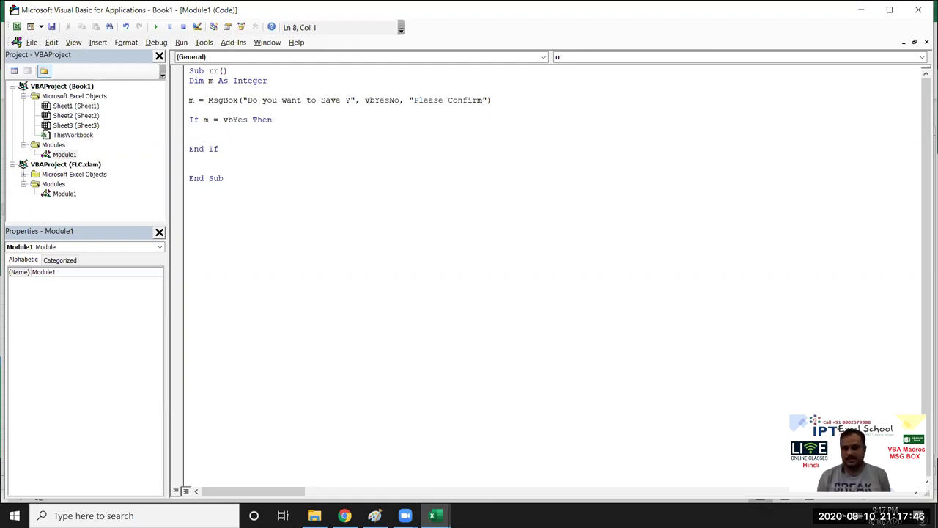
{"action": "left_click", "coordinate": [401, 102]}
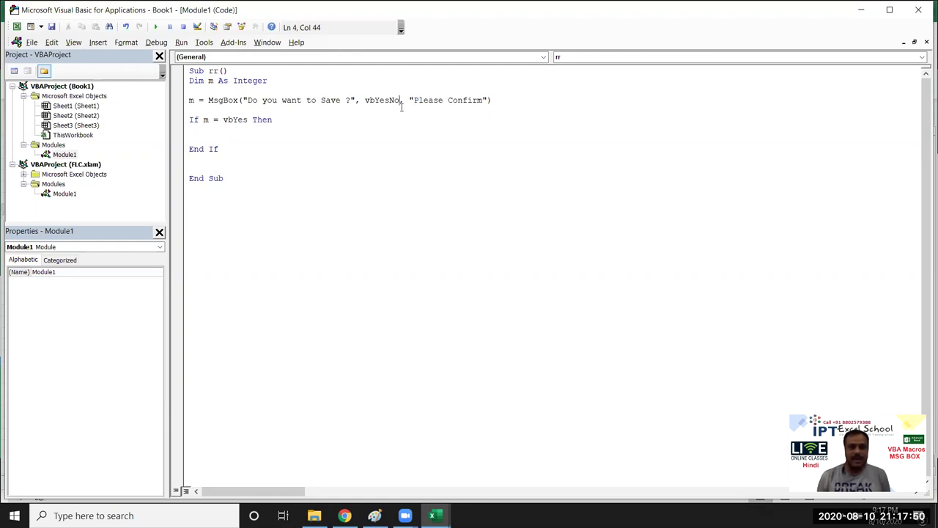
Add + vbCritical to the MsgBox buttons and test-run the confirm box
{"action": "type", "text": "+"}
{"action": "key", "text": "Down"}
{"action": "key", "text": "Down"}
{"action": "key", "text": "Down"}
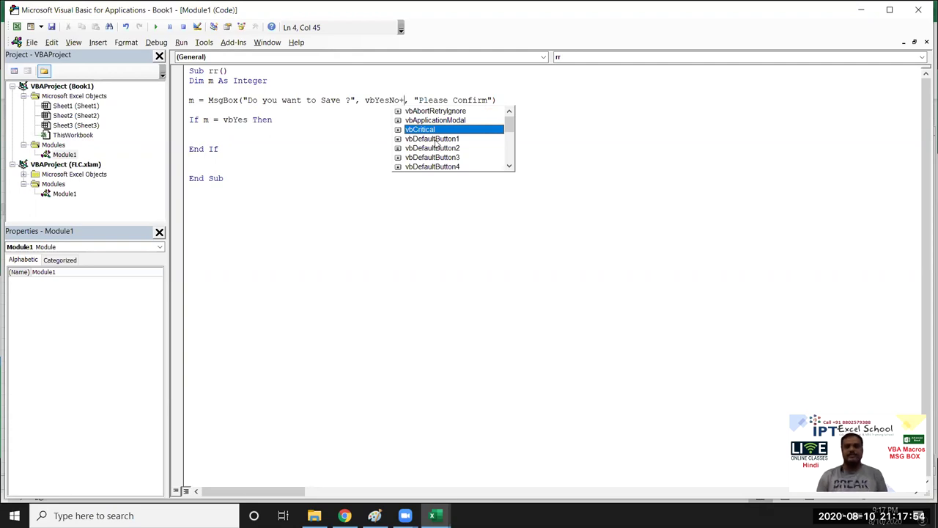
{"action": "key", "text": "Tab"}
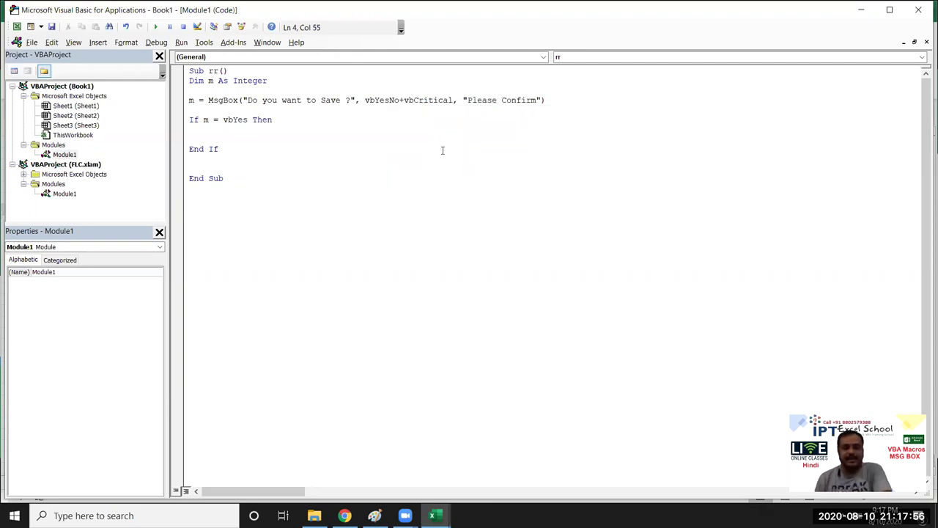
{"action": "left_click", "coordinate": [430, 177]}
{"action": "left_click", "coordinate": [242, 129]}
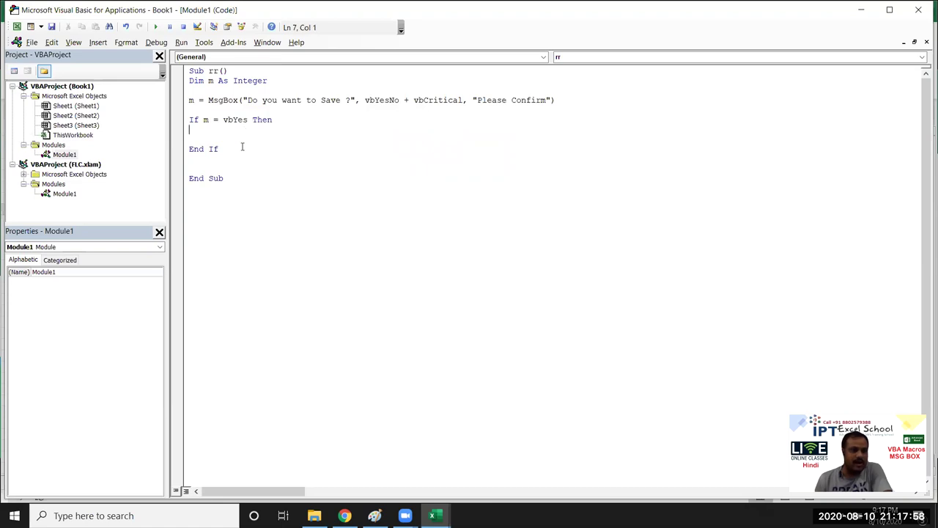
{"action": "left_click", "coordinate": [156, 26]}
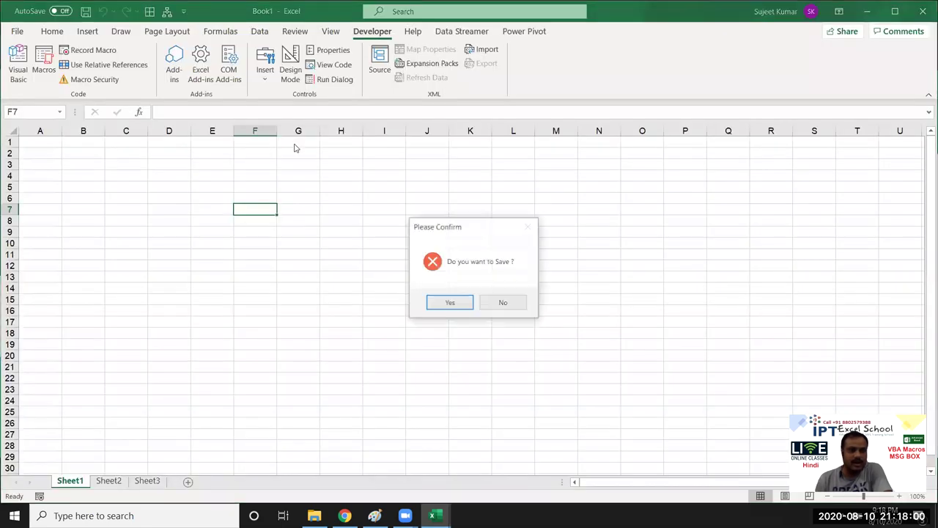
{"action": "left_click_drag", "start_coordinate": [470, 233], "coordinate": [413, 225]}
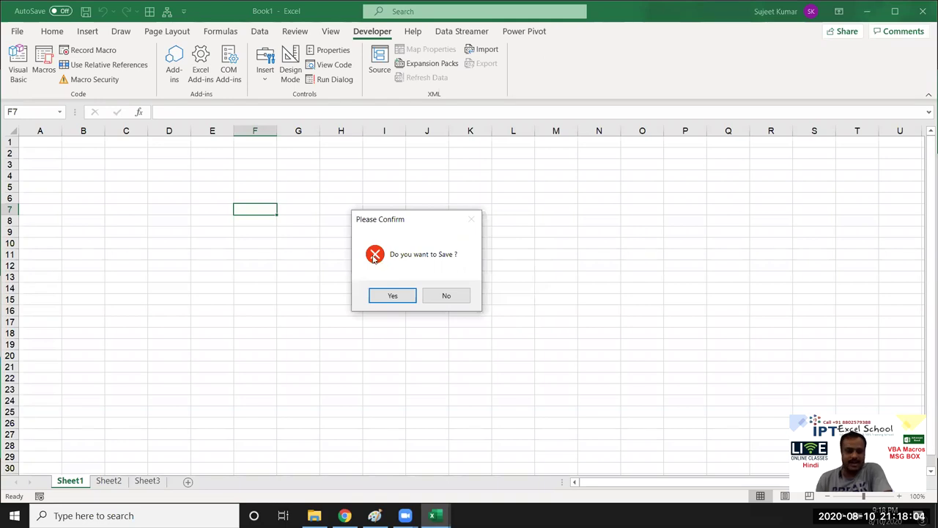
{"action": "left_click", "coordinate": [391, 295]}
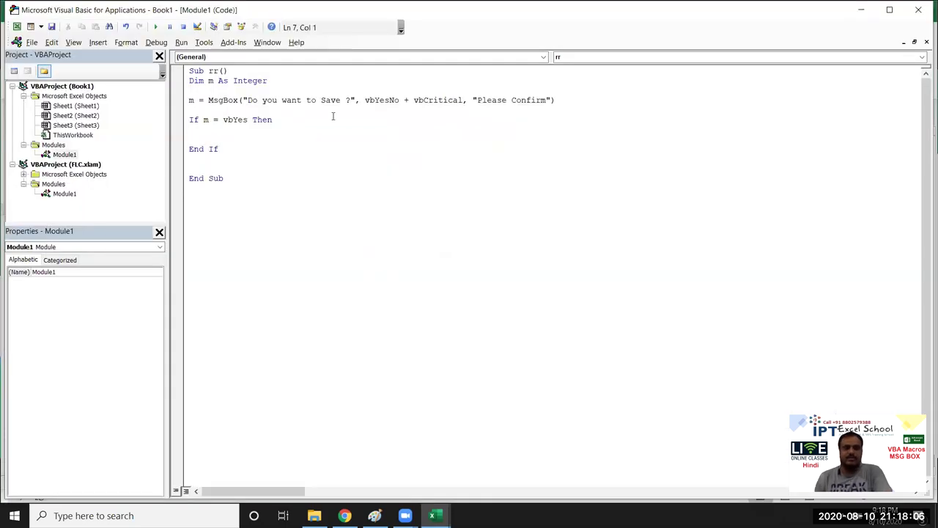
Replace vbCritical with vbQuestion, run the macro and answer No
{"action": "left_click", "coordinate": [475, 99]}
{"action": "double_click", "coordinate": [440, 100]}
{"action": "key", "text": "BackSpace"}
{"action": "key", "text": "BackSpace"}
{"action": "key", "text": "BackSpace"}
{"action": "key", "text": "BackSpace"}
{"action": "type", "text": "+"}
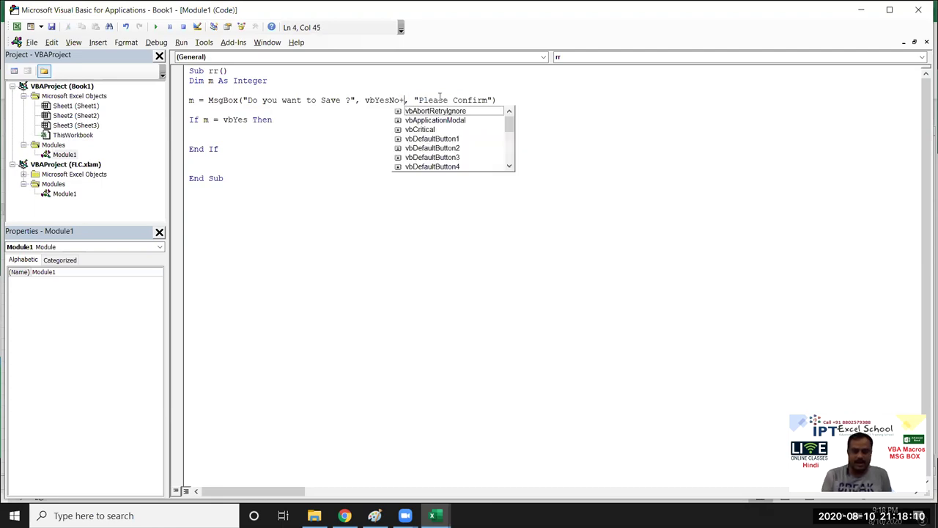
{"action": "key", "text": "Down"}
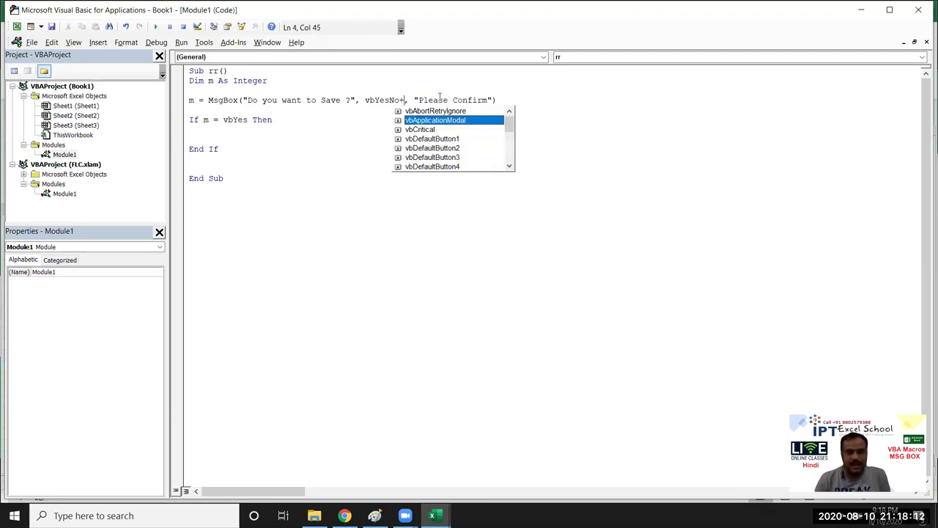
{"action": "key", "text": "Down"}
{"action": "key", "text": "Down"}
{"action": "key", "text": "Down"}
{"action": "key", "text": "Down"}
{"action": "key", "text": "Down"}
{"action": "key", "text": "Down"}
{"action": "key", "text": "Down"}
{"action": "key", "text": "Down"}
{"action": "key", "text": "Down"}
{"action": "key", "text": "Down"}
{"action": "key", "text": "Tab"}
{"action": "key", "text": "Down"}
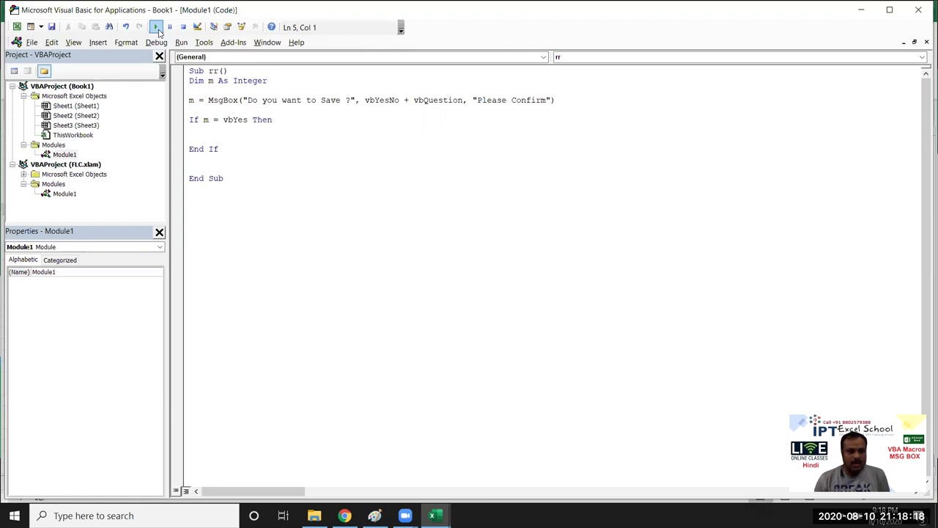
{"action": "left_click", "coordinate": [155, 27]}
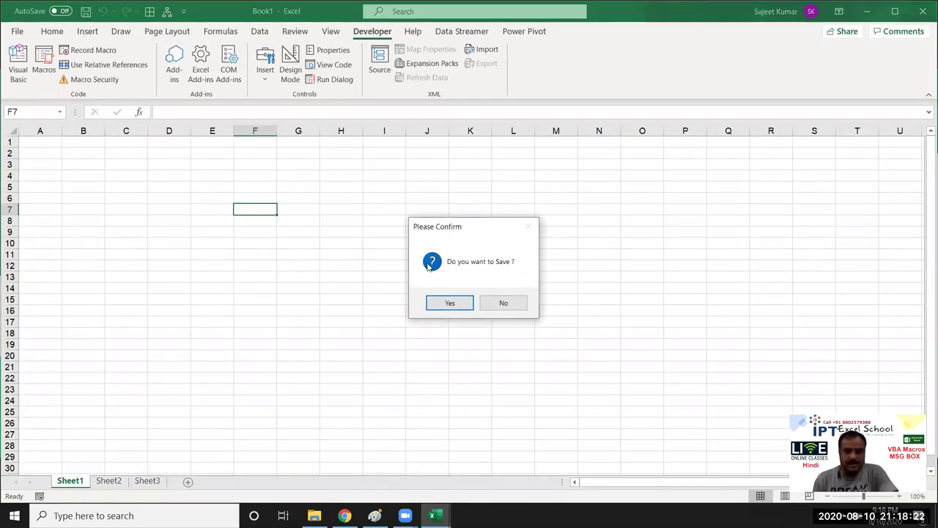
{"action": "left_click", "coordinate": [469, 306]}
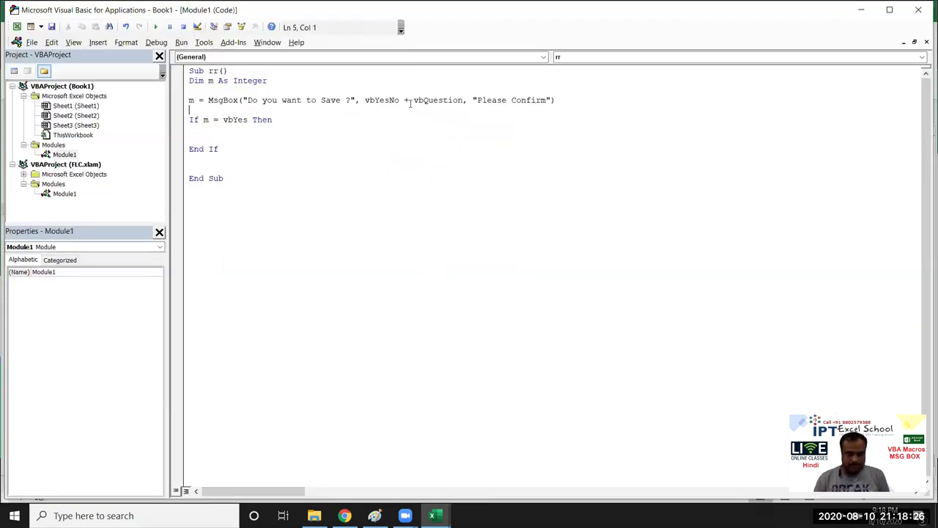
Swap vbQuestion for vbInformation in the MsgBox and run rr to see the information icon
{"action": "double_click", "coordinate": [437, 101]}
{"action": "key", "text": "BackSpace"}
{"action": "key", "text": "BackSpace"}
{"action": "key", "text": "BackSpace"}
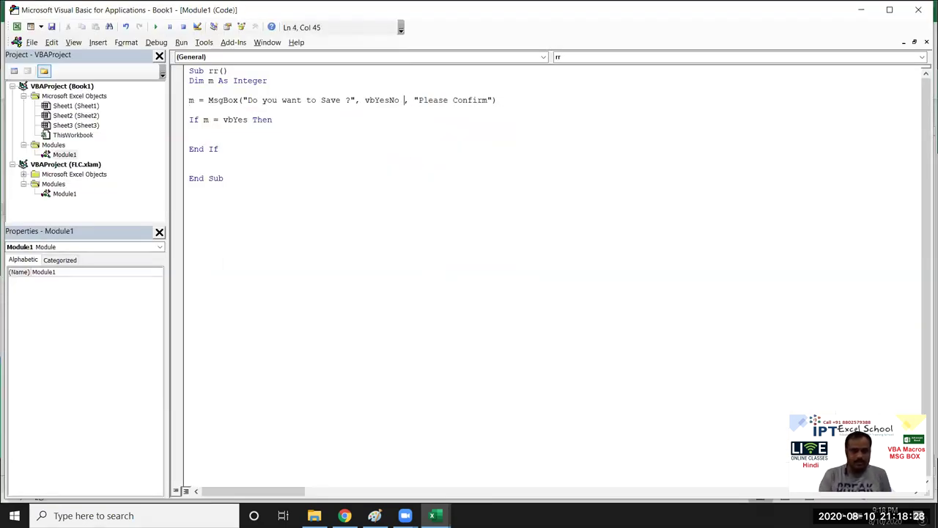
{"action": "type", "text": "+v"}
{"action": "key", "text": "BackSpace"}
{"action": "type", "text": "vbi"}
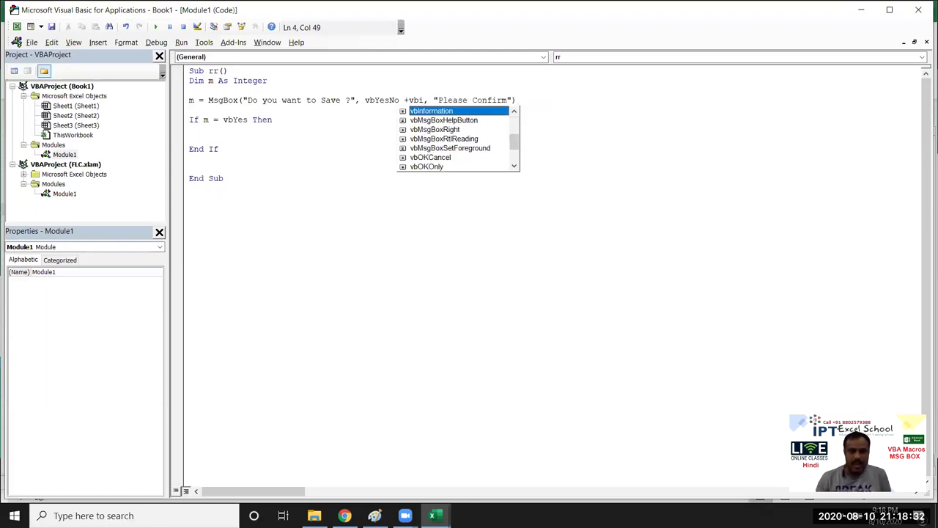
{"action": "key", "text": "Tab"}
{"action": "left_click", "coordinate": [403, 129]}
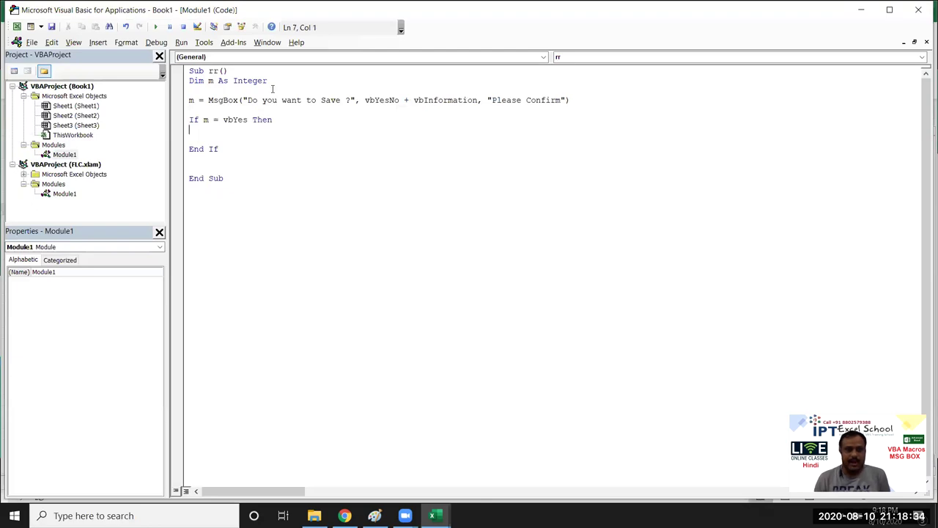
{"action": "left_click", "coordinate": [156, 27]}
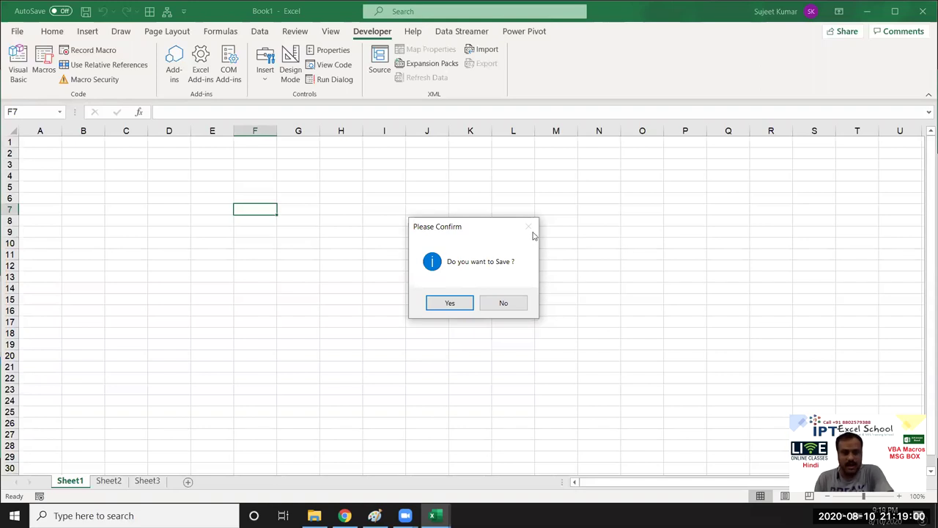
Change the MsgBox icon from vbInformation back to vbQuestion and run the rr macro
{"action": "left_click", "coordinate": [462, 304]}
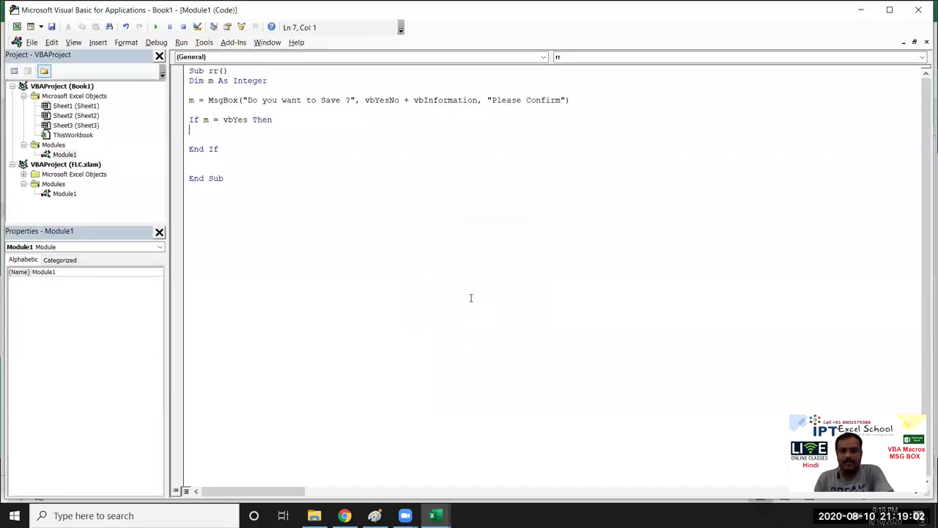
{"action": "left_click", "coordinate": [480, 101]}
{"action": "double_click", "coordinate": [469, 100]}
{"action": "key", "text": "BackSpace"}
{"action": "key", "text": "BackSpace"}
{"action": "key", "text": "BackSpace"}
{"action": "type", "text": "+vb"}
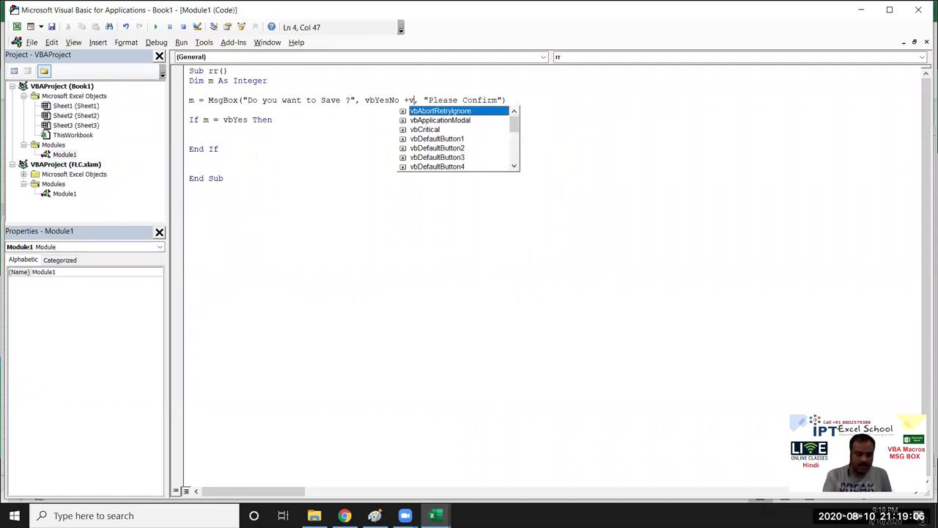
{"action": "type", "text": "q"}
{"action": "key", "text": "Down"}
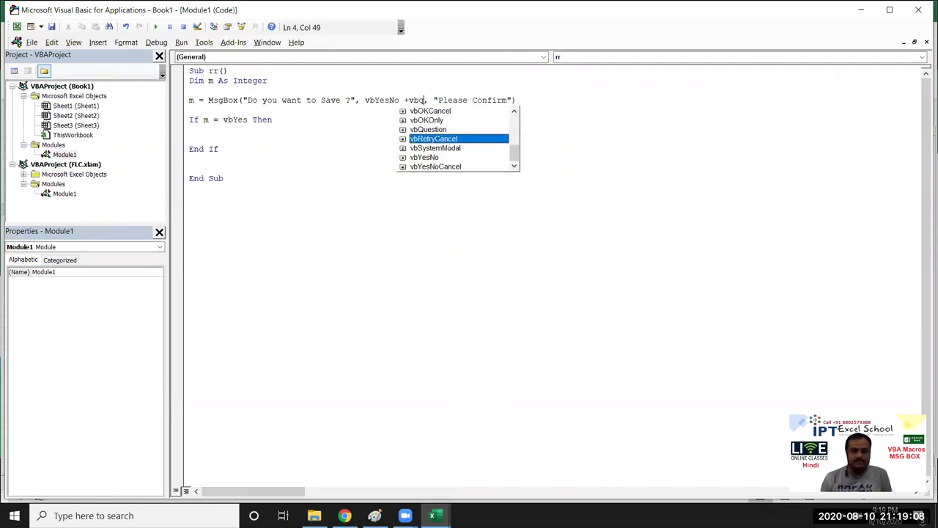
{"action": "key", "text": "Up"}
{"action": "key", "text": "Tab"}
{"action": "left_click", "coordinate": [407, 174]}
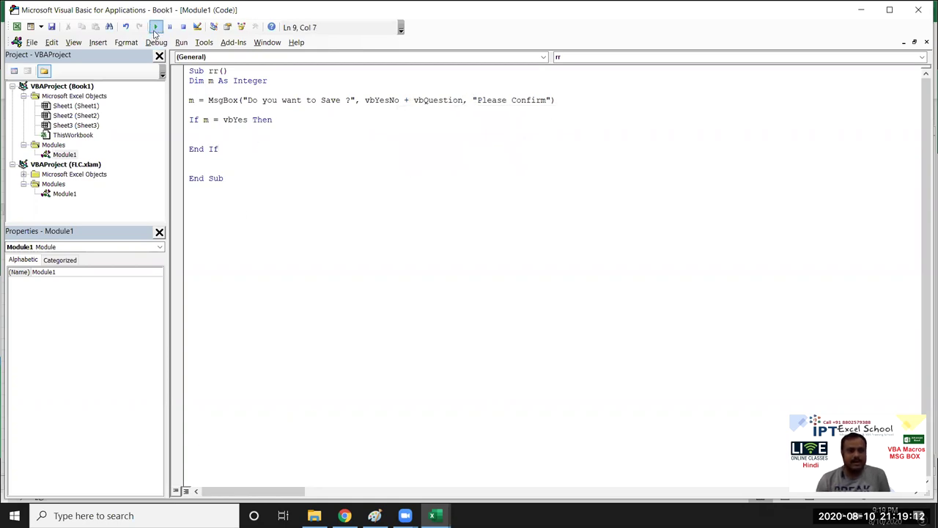
{"action": "left_click", "coordinate": [155, 27]}
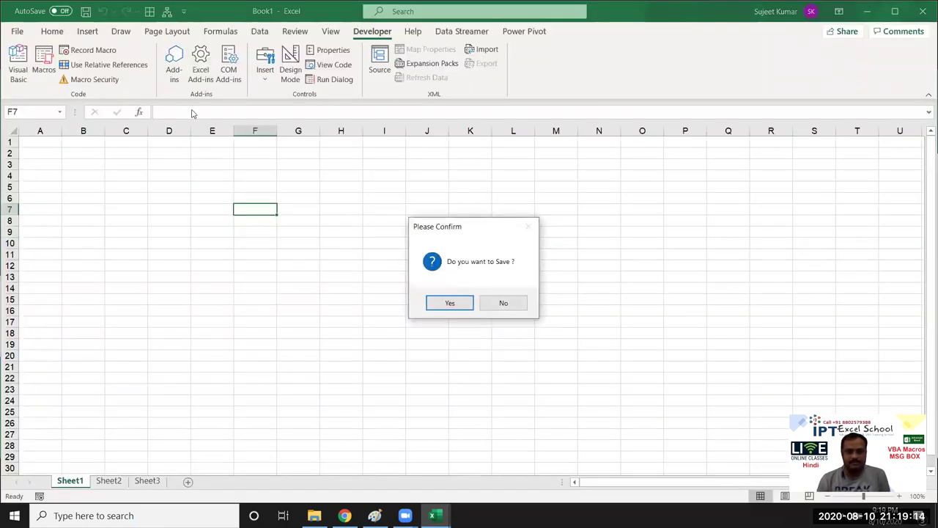
{"action": "left_click", "coordinate": [449, 303]}
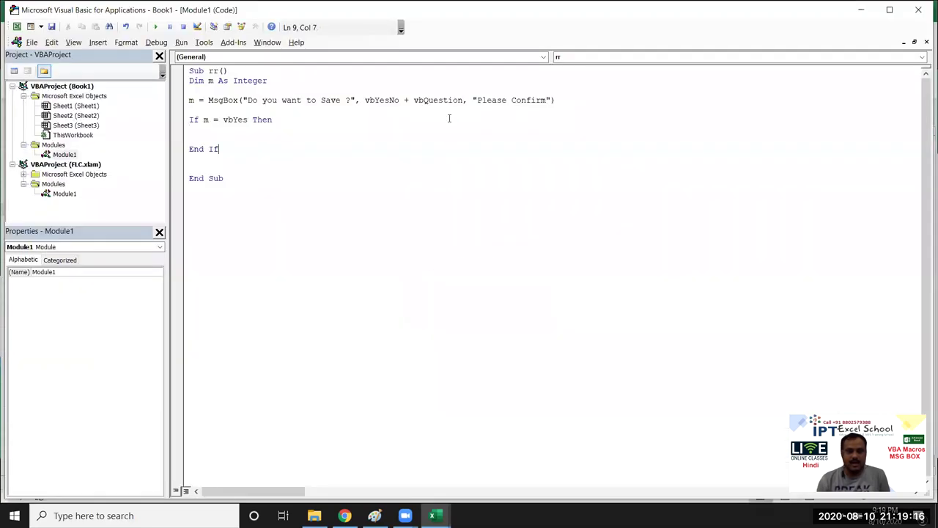
Append + vbDefaultButton1 to the MsgBox style and test-run the macro
{"action": "type", "text": "+"}
{"action": "key", "text": "Up"}
{"action": "key", "text": "Up"}
{"action": "key", "text": "Up"}
{"action": "key", "text": "Down"}
{"action": "key", "text": "Down"}
{"action": "key", "text": "Down"}
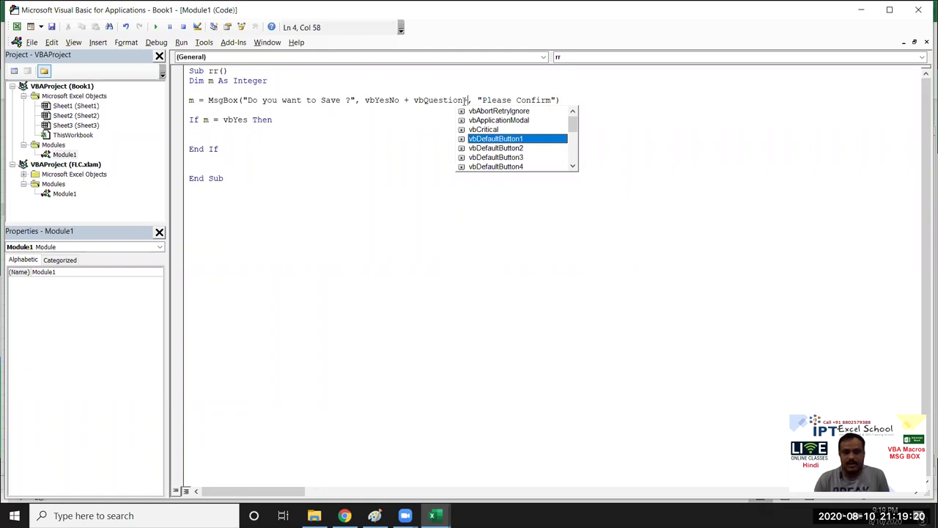
{"action": "key", "text": "Tab"}
{"action": "left_click", "coordinate": [465, 110]}
{"action": "left_click", "coordinate": [155, 27]}
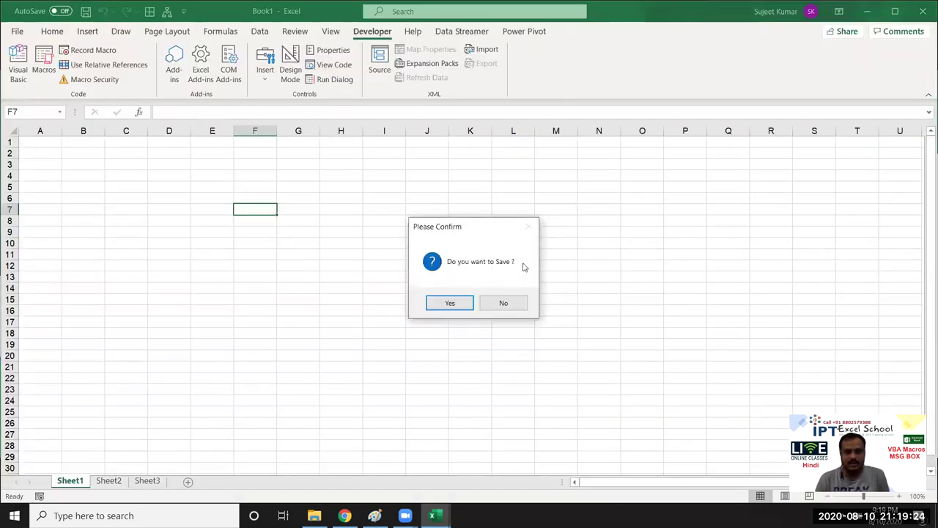
{"action": "left_click", "coordinate": [503, 312]}
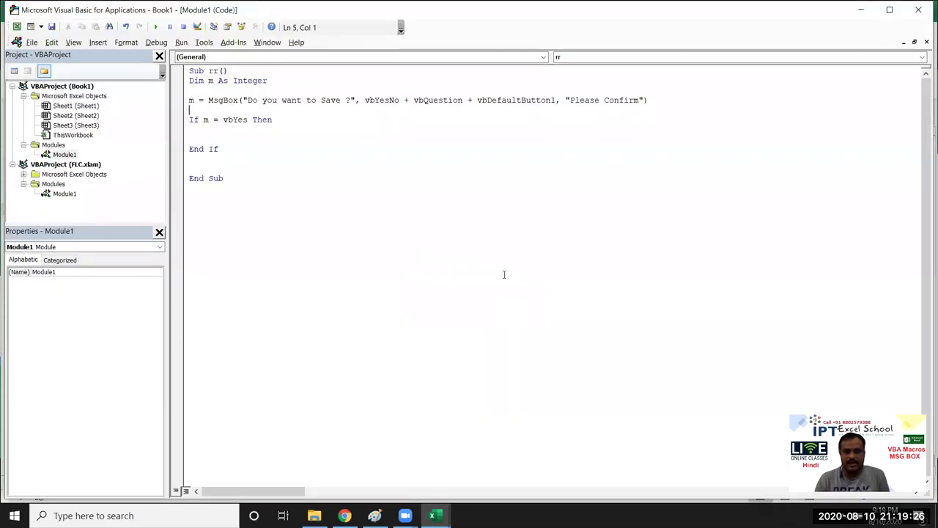
Replace vbDefaultButton1 with + vbAbortRetryIgnore after vbQuestion
{"action": "double_click", "coordinate": [533, 99]}
{"action": "key", "text": "Delete"}
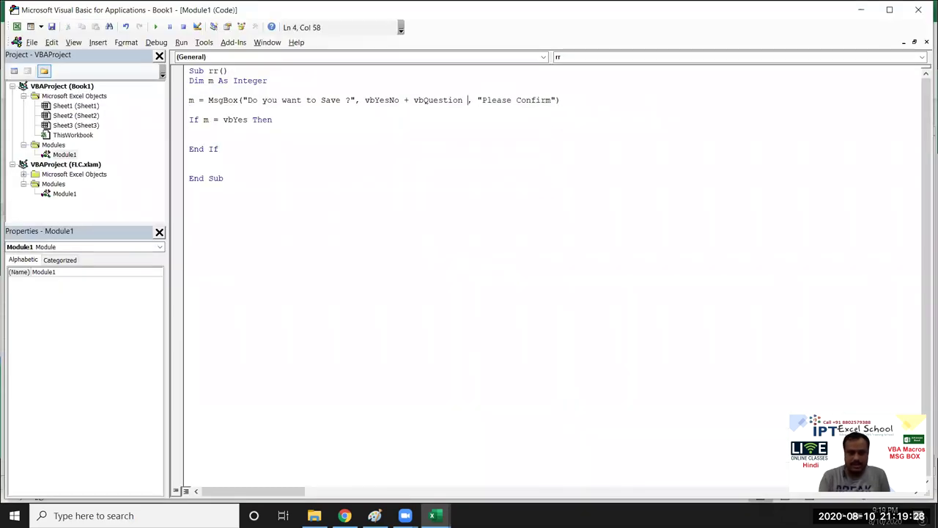
{"action": "type", "text": "+"}
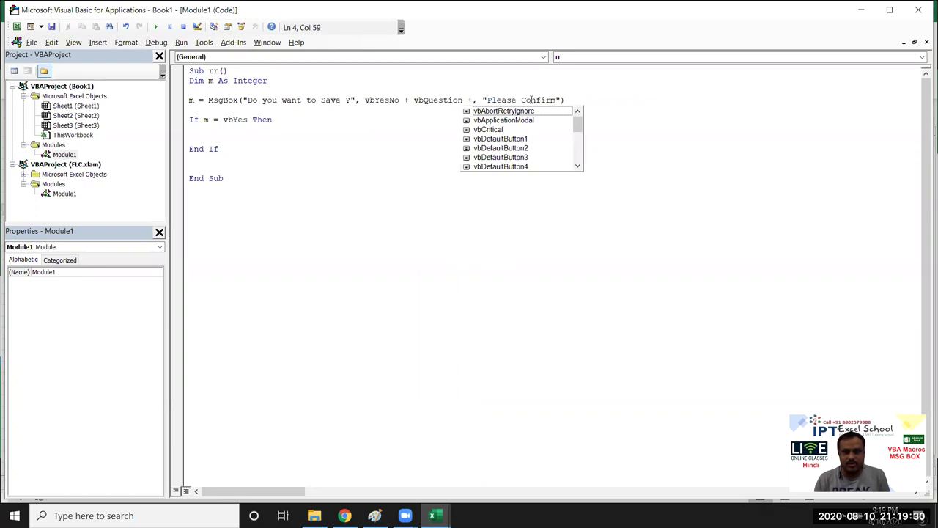
{"action": "key", "text": "Down"}
{"action": "key", "text": "Down"}
{"action": "key", "text": "Down"}
{"action": "key", "text": "Up"}
{"action": "key", "text": "Up"}
{"action": "key", "text": "Up"}
{"action": "key", "text": "Up"}
{"action": "key", "text": "Up"}
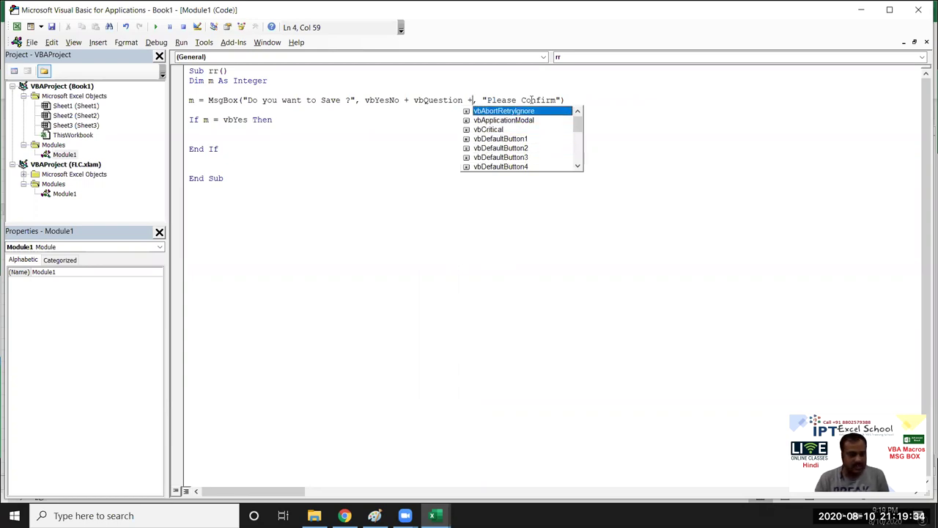
{"action": "key", "text": "Tab"}
{"action": "key", "text": "Down"}
{"action": "key", "text": "Down"}
{"action": "key", "text": "Down"}
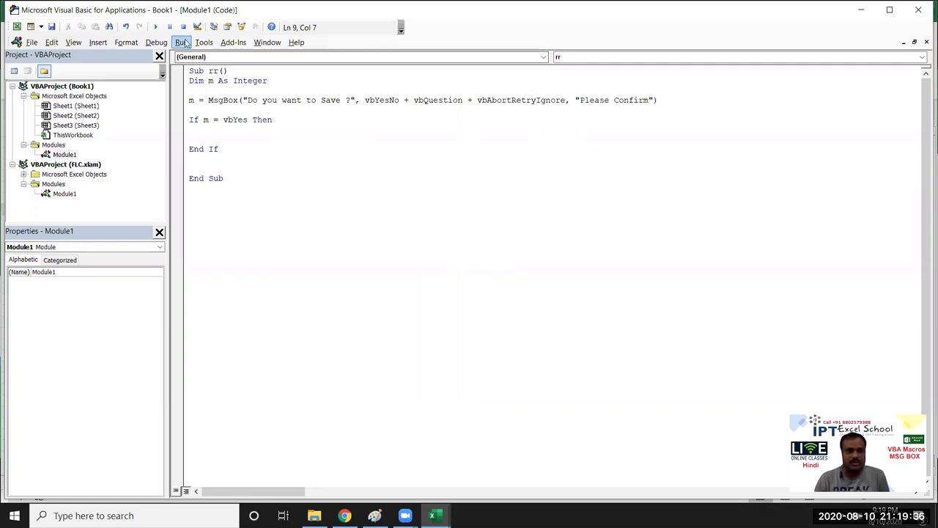
Run the macro, then remove + vbAbortRetryIgnore so the style reads vbYesNo + vbQuestion
{"action": "left_click", "coordinate": [155, 26]}
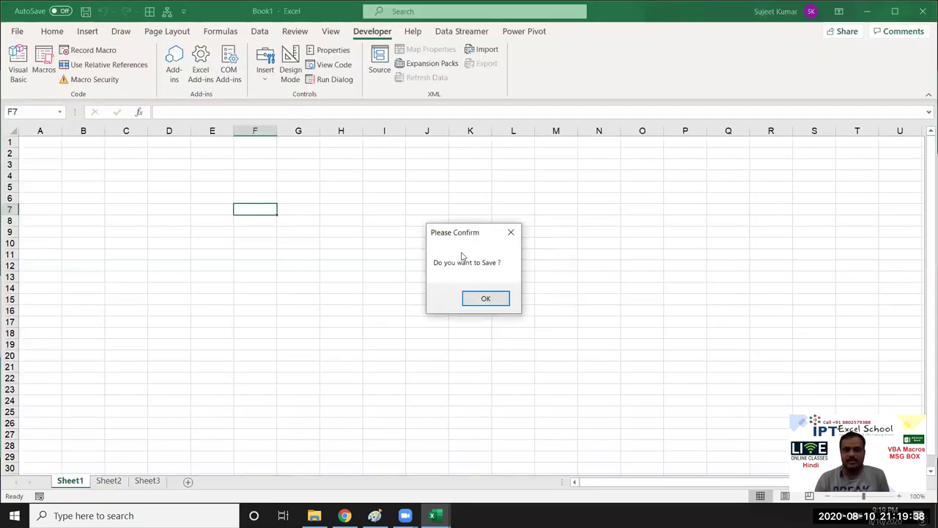
{"action": "left_click", "coordinate": [486, 297]}
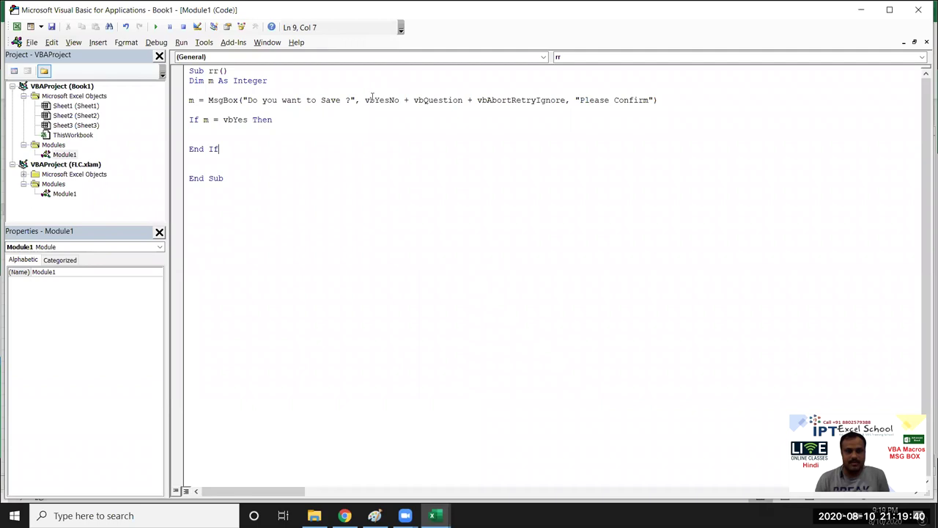
{"action": "left_click_drag", "start_coordinate": [369, 100], "coordinate": [657, 100]}
{"action": "left_click", "coordinate": [407, 99]}
{"action": "left_click_drag", "start_coordinate": [407, 100], "coordinate": [365, 99]}
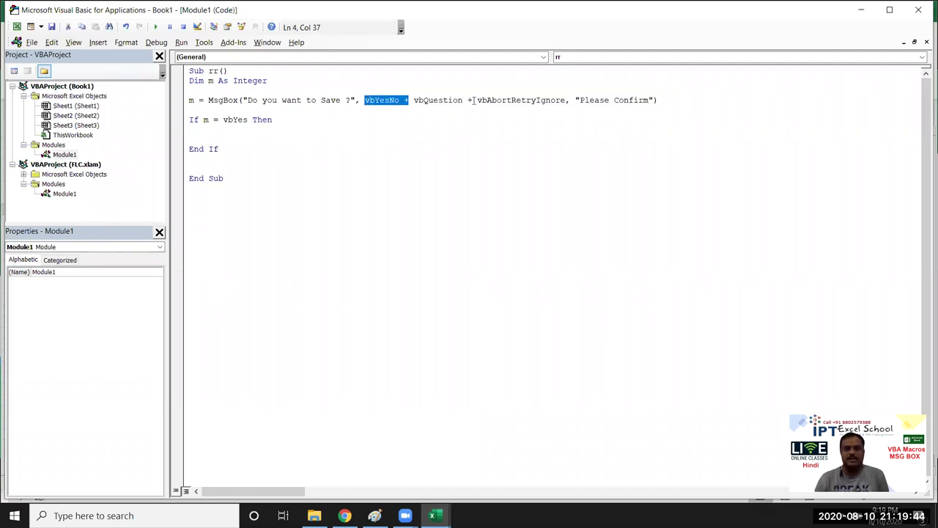
{"action": "left_click_drag", "start_coordinate": [467, 100], "coordinate": [564, 100]}
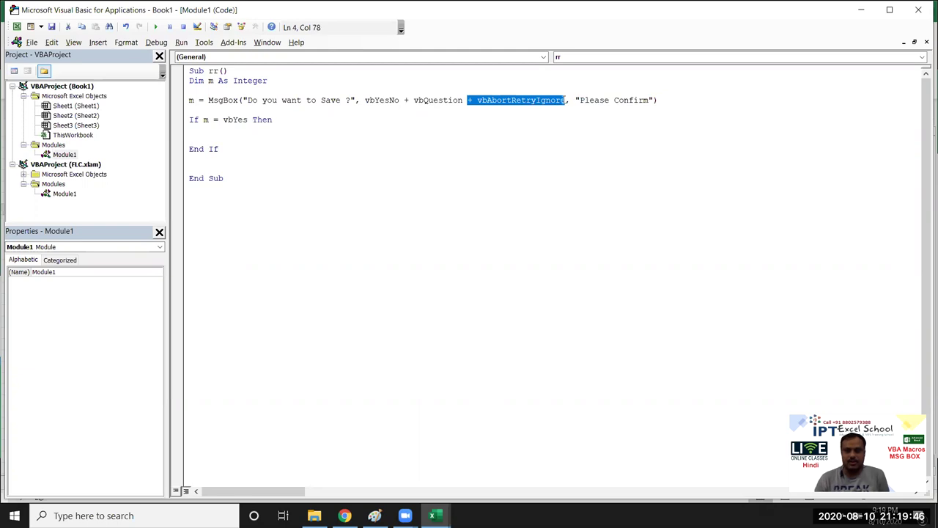
{"action": "key", "text": "Delete"}
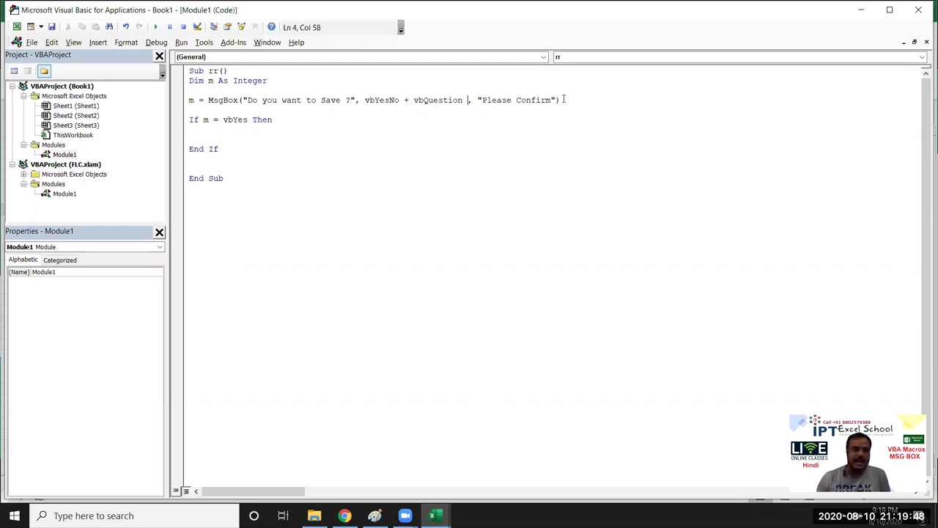
{"action": "left_click", "coordinate": [519, 166]}
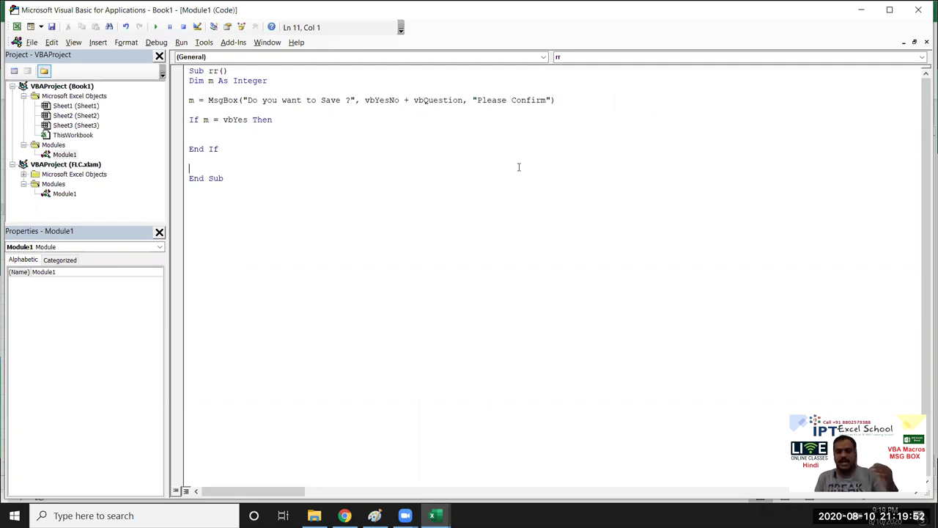
Rerun rr with F5 and switch from the editor to the Book1 workbook
{"action": "mouse_move", "coordinate": [270, 147]}
{"action": "left_mouse_down"}
{"action": "mouse_move", "coordinate": [180, 130]}
{"action": "mouse_move", "coordinate": [176, 120]}
{"action": "left_mouse_up"}
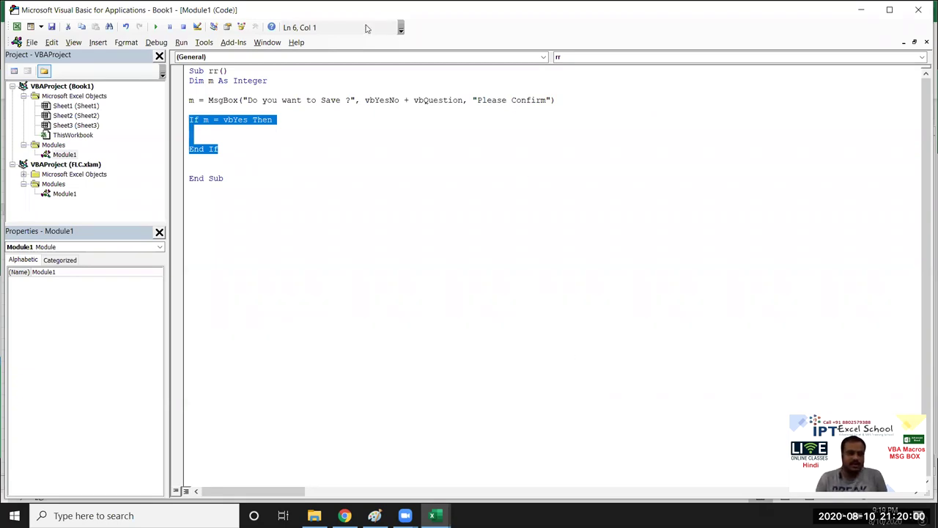
{"action": "key", "text": "F5"}
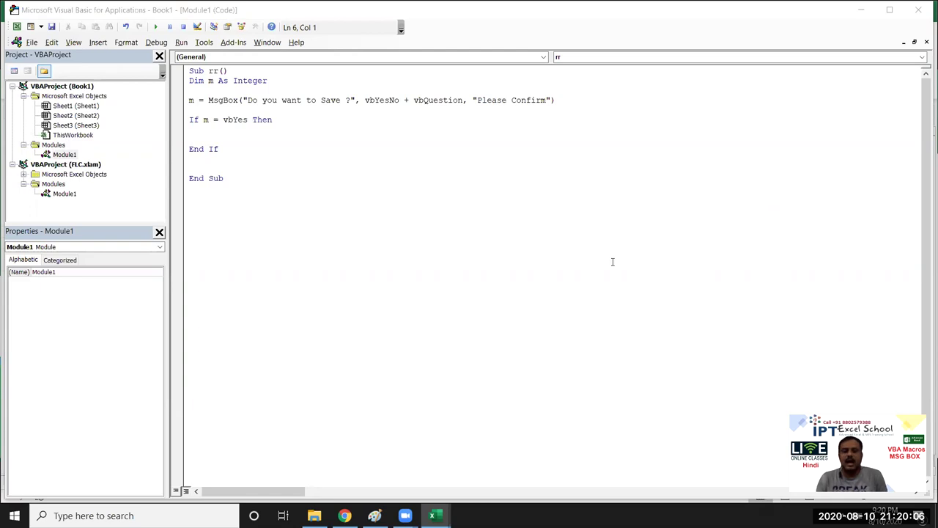
{"action": "left_click", "coordinate": [240, 227]}
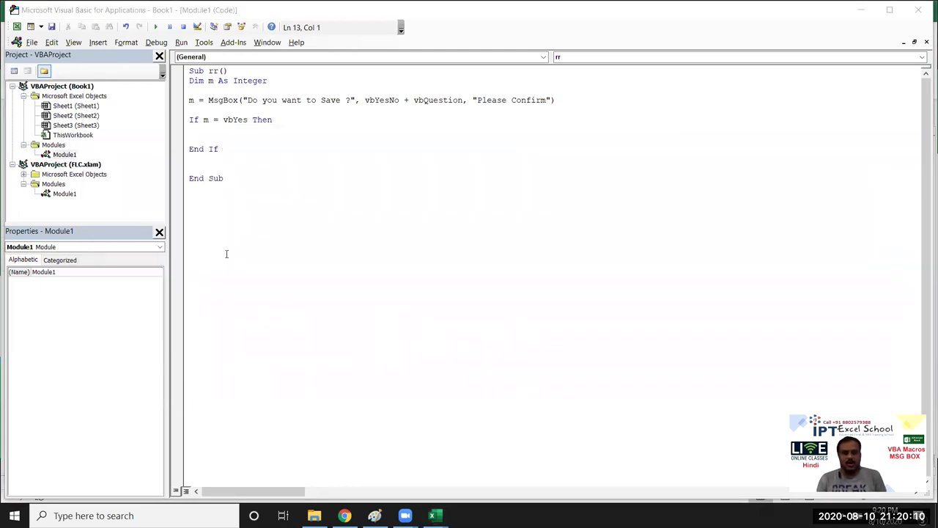
{"action": "key", "text": "alt+Tab"}
{"action": "key", "text": "alt+Tab"}
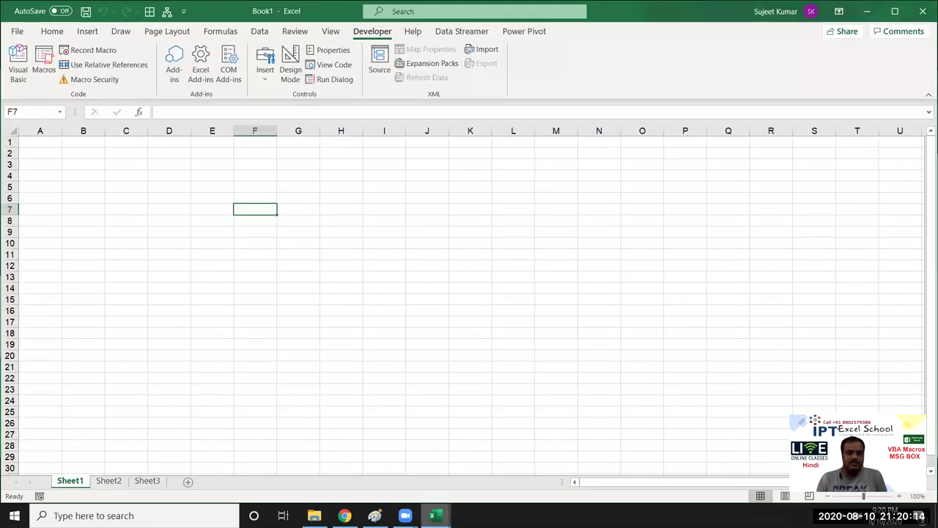
Add a new Sub rr_1() macro below the existing rr code
{"action": "mouse_move", "coordinate": [432, 515]}
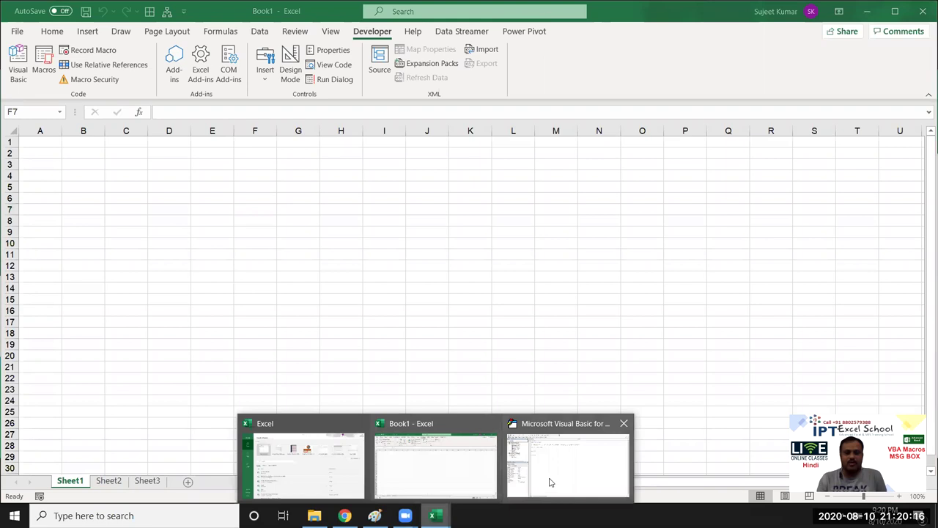
{"action": "left_click", "coordinate": [543, 475]}
{"action": "key", "text": "Return"}
{"action": "type", "text": "sub rr"}
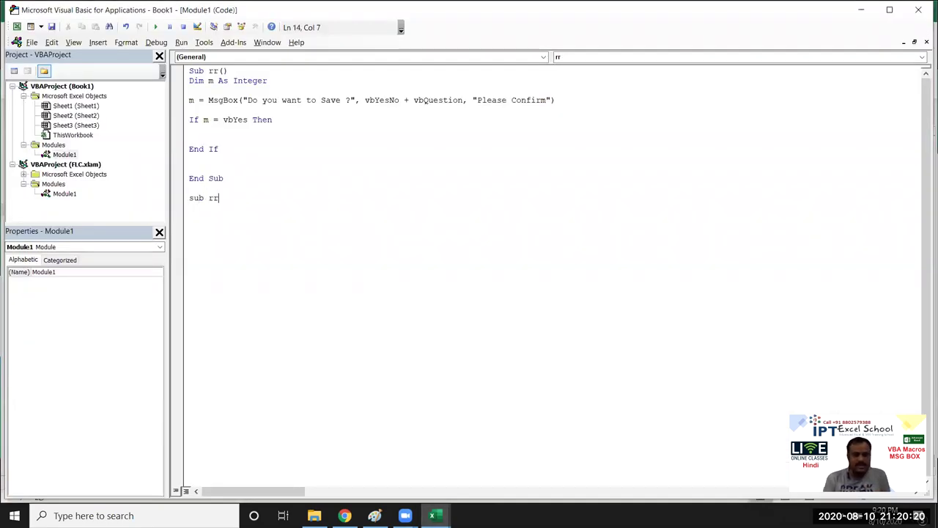
{"action": "type", "text": "_1"}
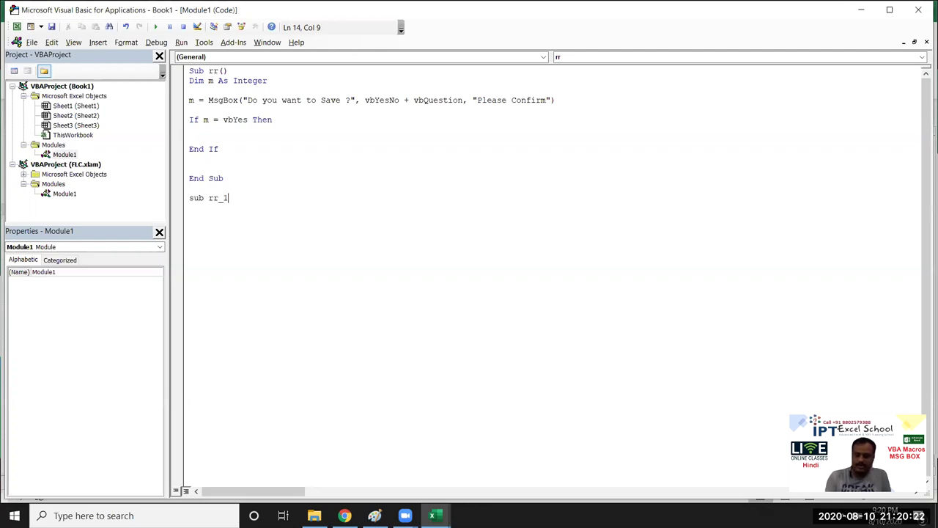
{"action": "type", "text": "()"}
{"action": "key", "text": "Return"}
{"action": "key", "text": "Return"}
{"action": "key", "text": "Return"}
{"action": "key", "text": "Up"}
Write a MsgBox showing "Please Check Mobile Number" and "Please Enter 10 Digit" joined by vbNewLine
{"action": "type", "text": "msgbo"}
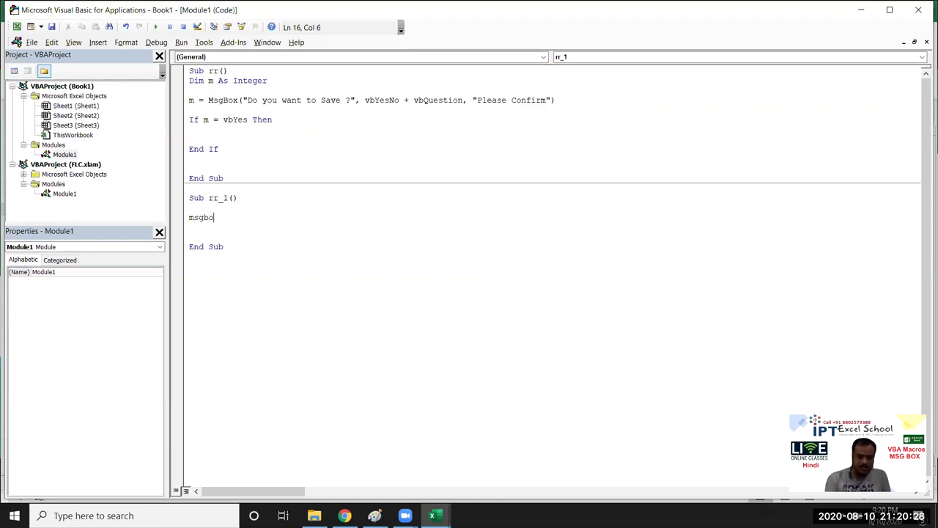
{"action": "type", "text": "x \""}
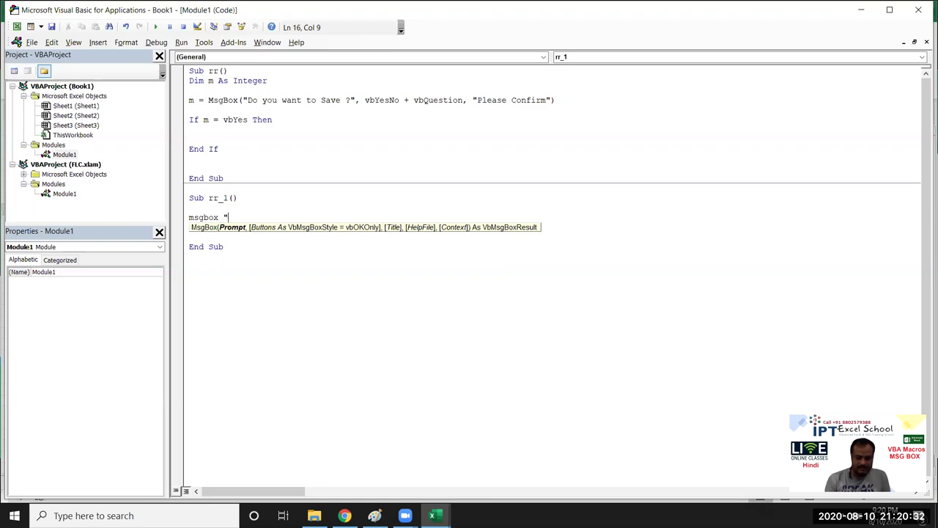
{"action": "type", "text": "Please Check Mobile Nu"}
{"action": "type", "text": "mber"}
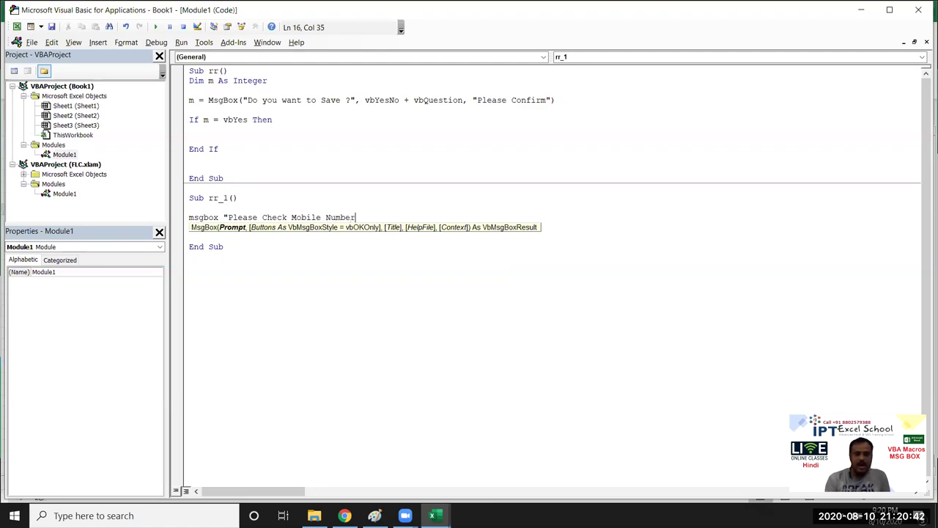
{"action": "type", "text": " &vbnew"}
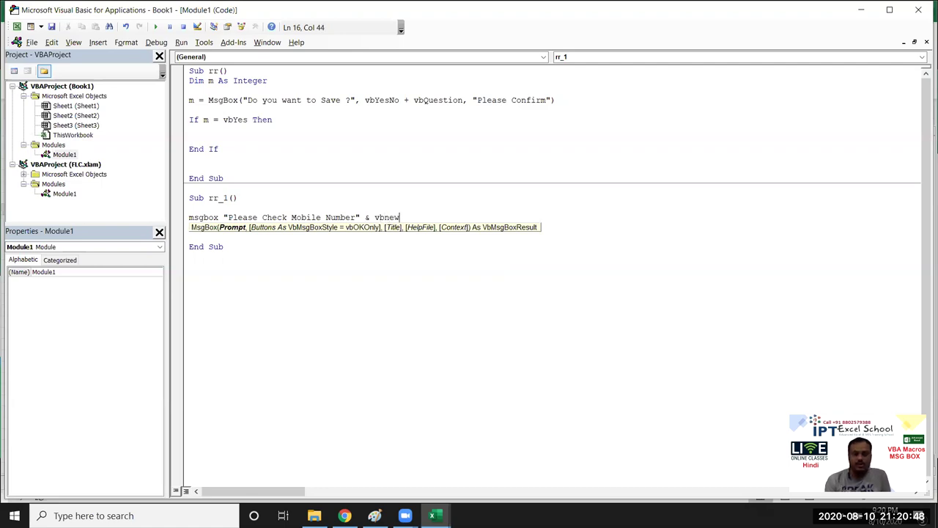
{"action": "type", "text": "line"}
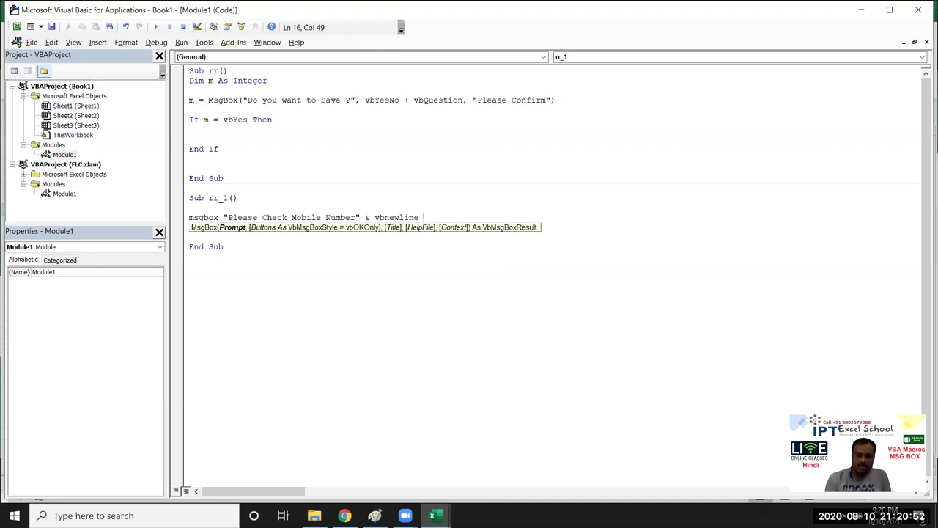
{"action": "type", "text": "& "}
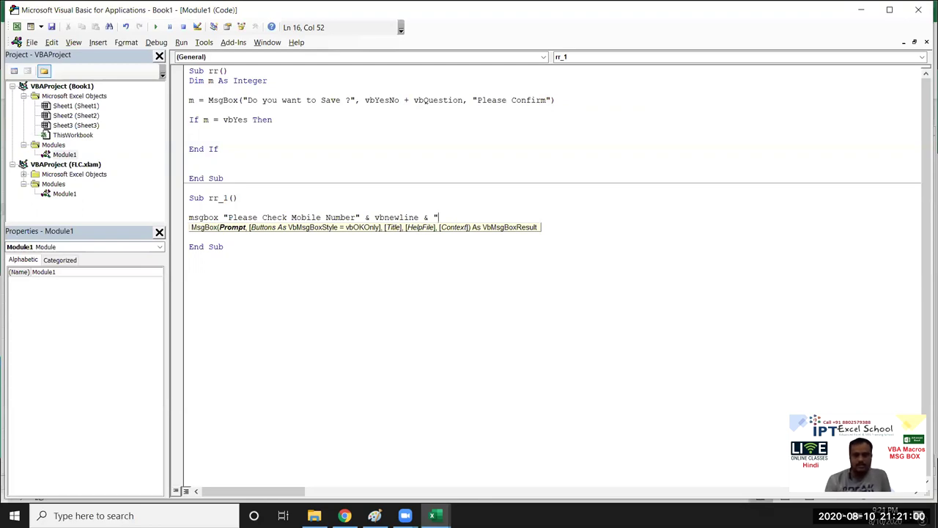
{"action": "type", "text": " Please Enter "}
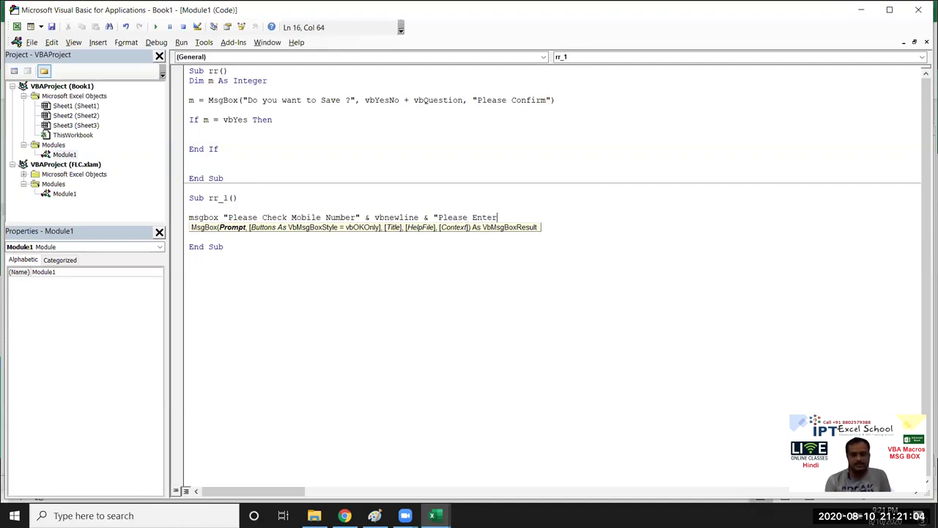
{"action": "type", "text": "Mo"}
{"action": "key", "text": "BackSpace"}
{"action": "key", "text": "BackSpace"}
{"action": "type", "text": "10"}
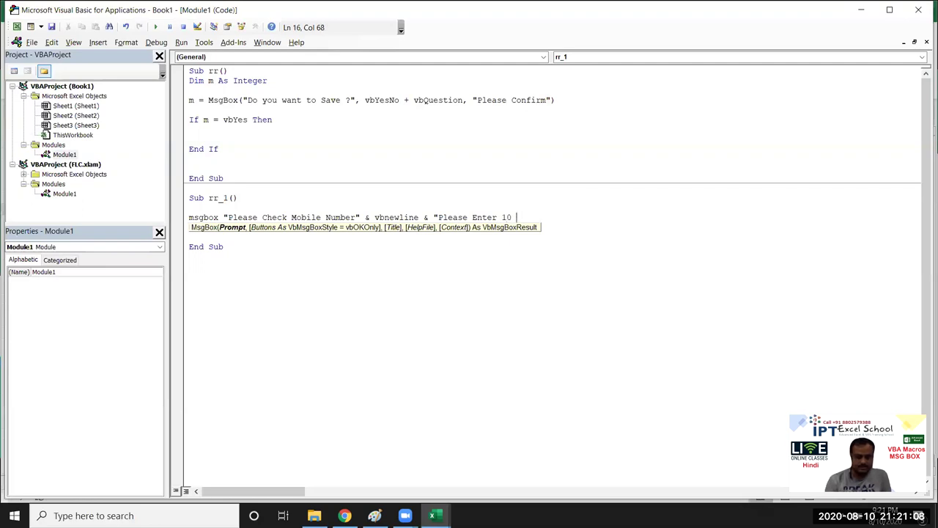
{"action": "type", "text": " Digit"}
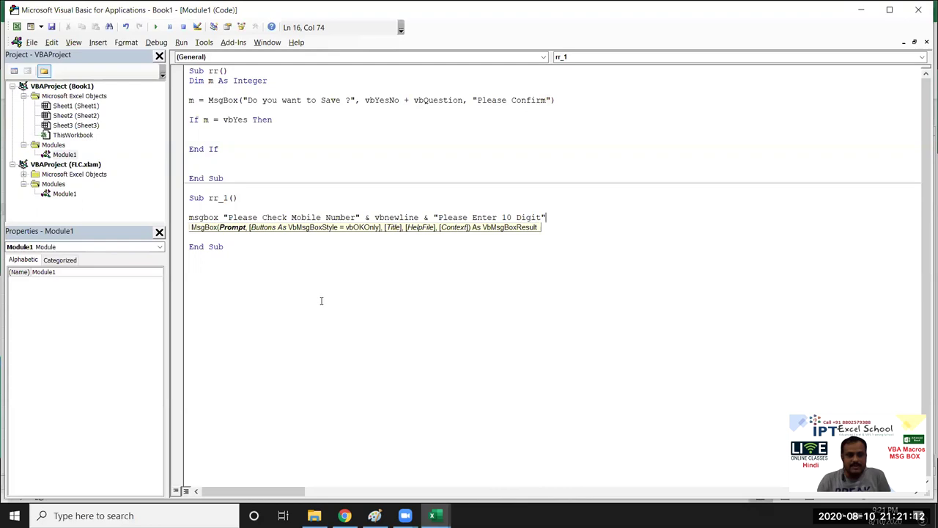
{"action": "key", "text": "Return"}
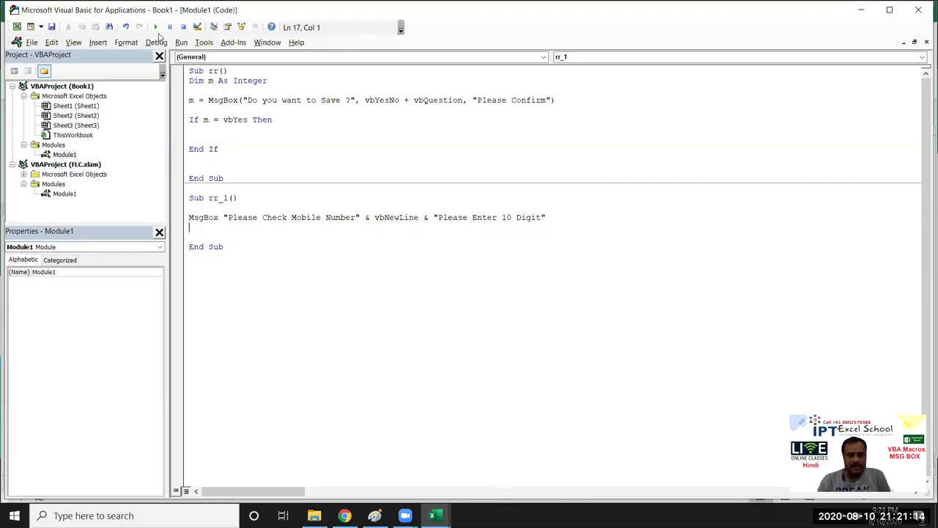
Run rr_1, then replace the & vbNewLine & join with a plain &
{"action": "left_click", "coordinate": [156, 27]}
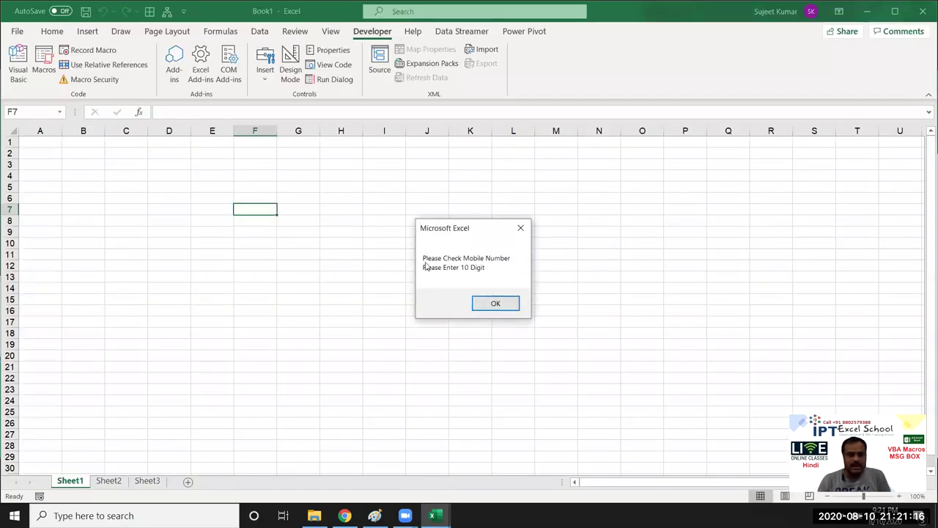
{"action": "left_click", "coordinate": [488, 305]}
{"action": "left_click_drag", "start_coordinate": [428, 217], "coordinate": [364, 217]}
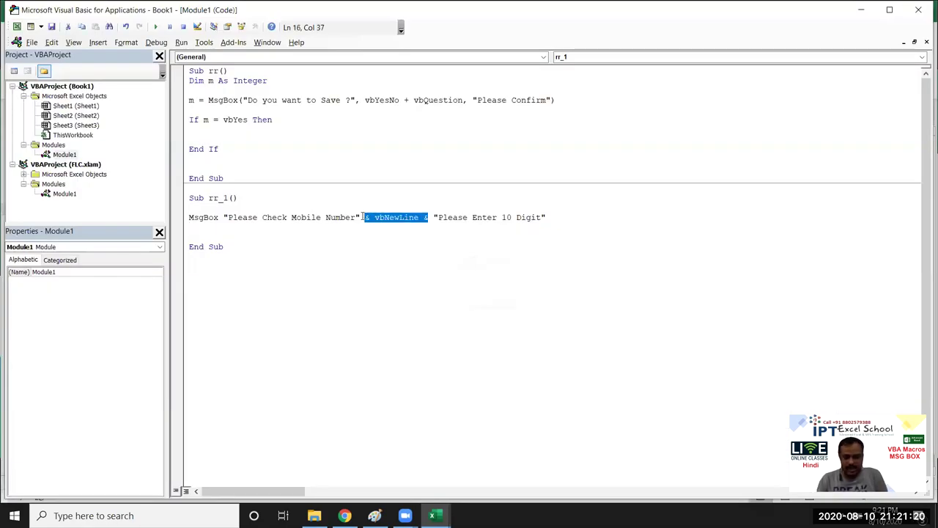
{"action": "key", "text": "Delete"}
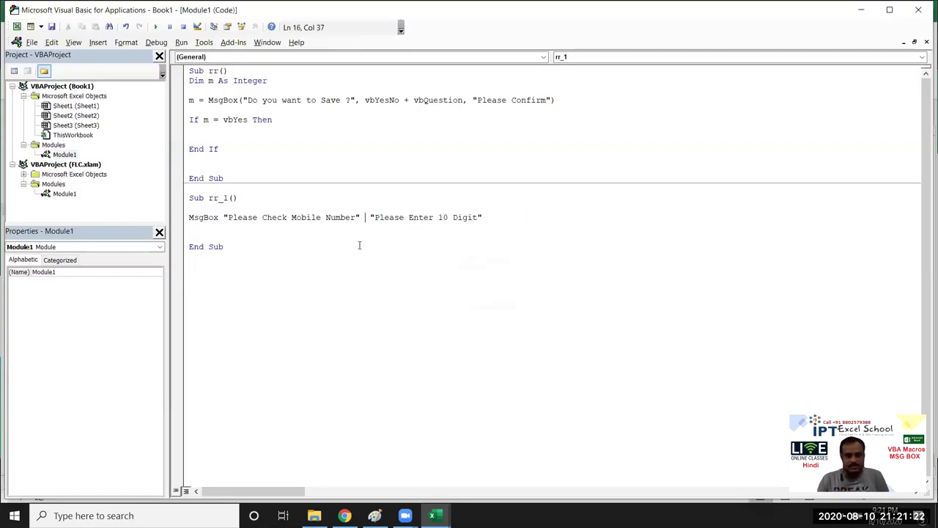
{"action": "type", "text": "&"}
Rerun rr_1 to see both messages on a single line
{"action": "left_click", "coordinate": [227, 248]}
{"action": "left_click", "coordinate": [220, 227]}
{"action": "left_click", "coordinate": [155, 26]}
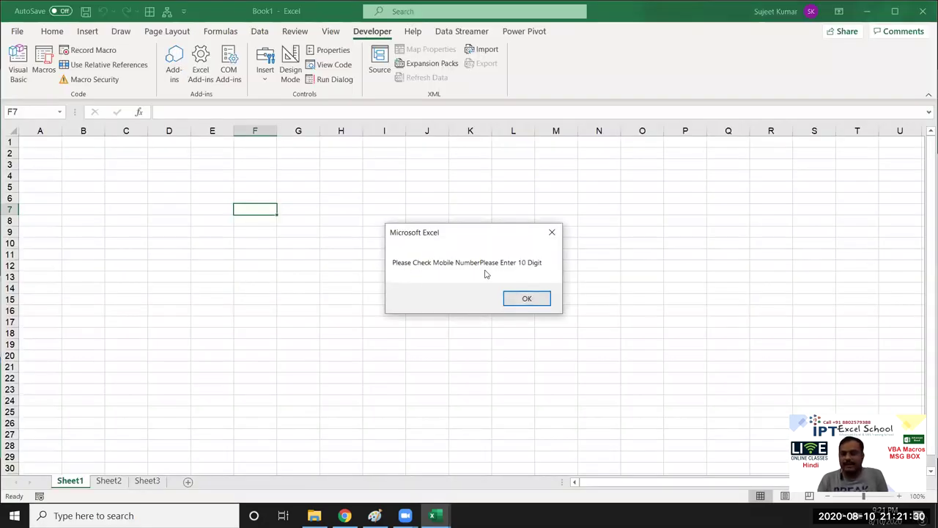
{"action": "left_click", "coordinate": [552, 232]}
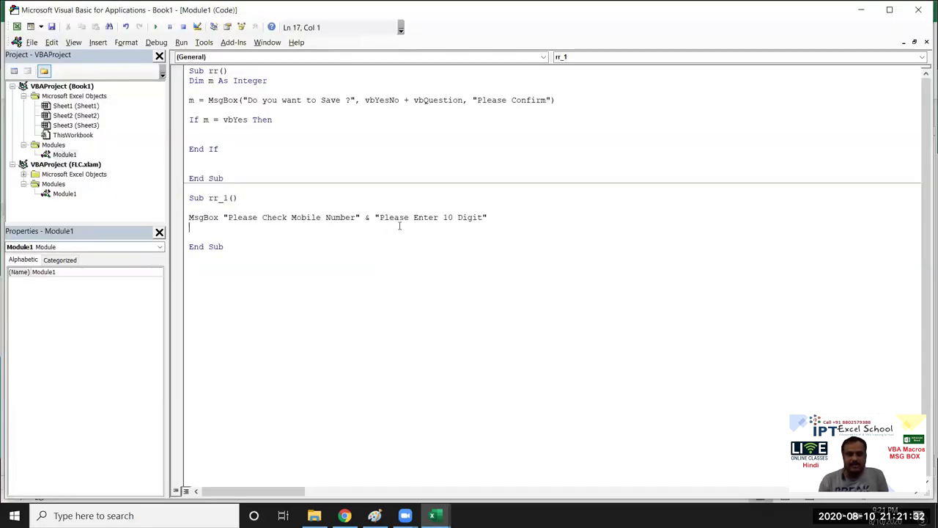
Undo to restore the vbNewLine join and switch to the workbook
{"action": "key", "text": "ctrl+z"}
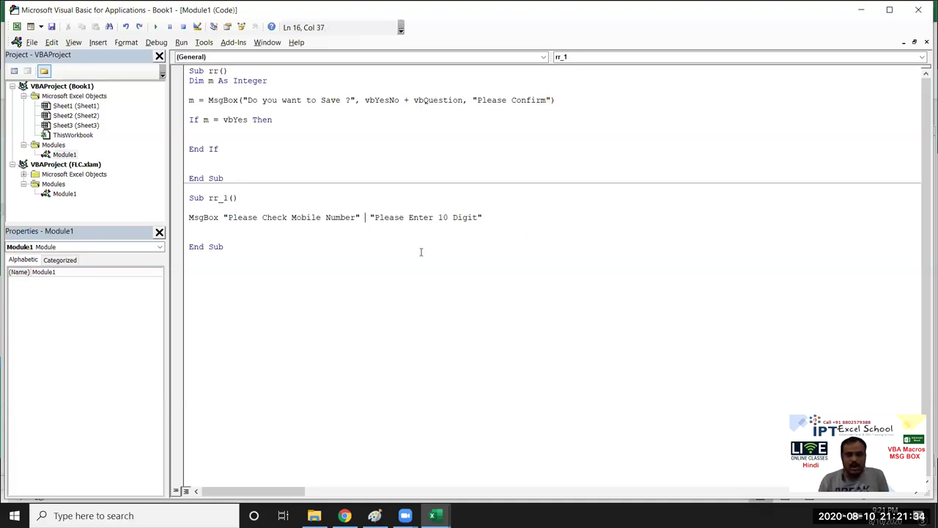
{"action": "type", "text": "& vbNewLine &"}
{"action": "left_click", "coordinate": [400, 253]}
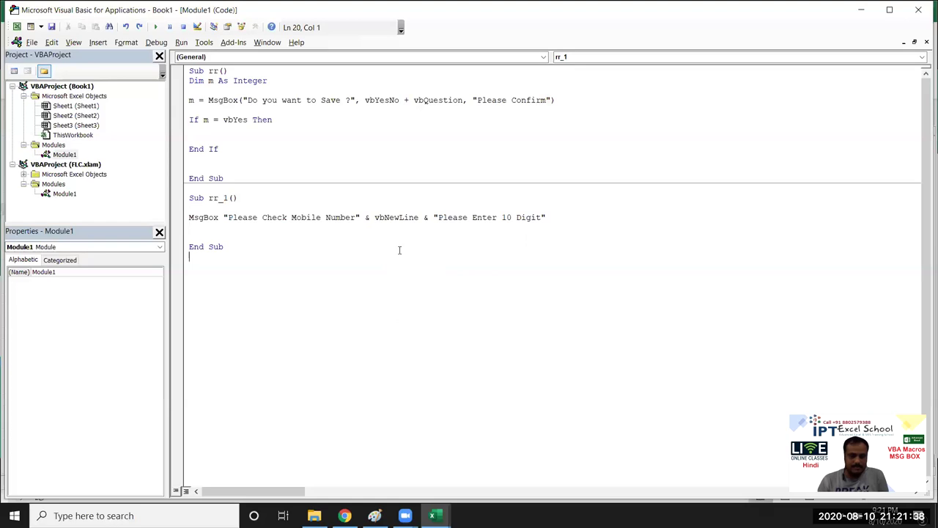
{"action": "key", "text": "alt+F11"}
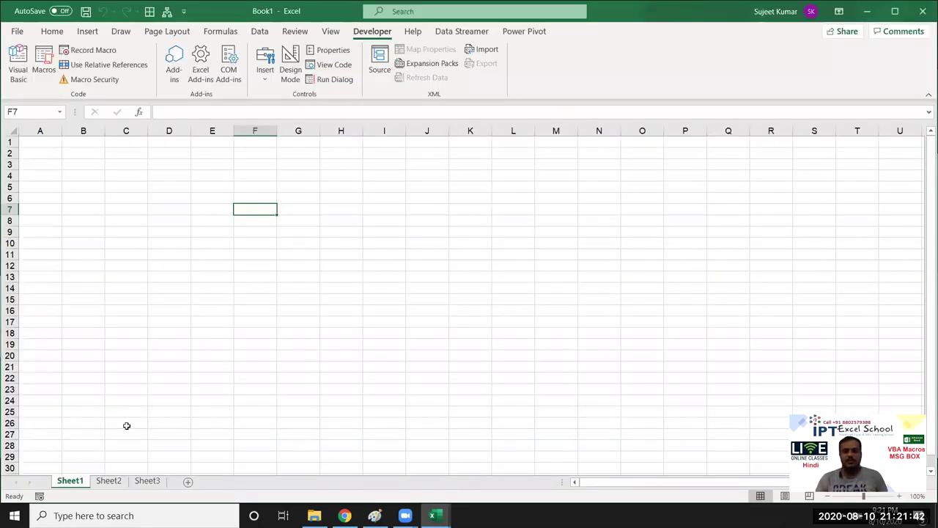
Enter the headers Name, City and Amt in A1:C1
{"action": "left_click", "coordinate": [51, 139]}
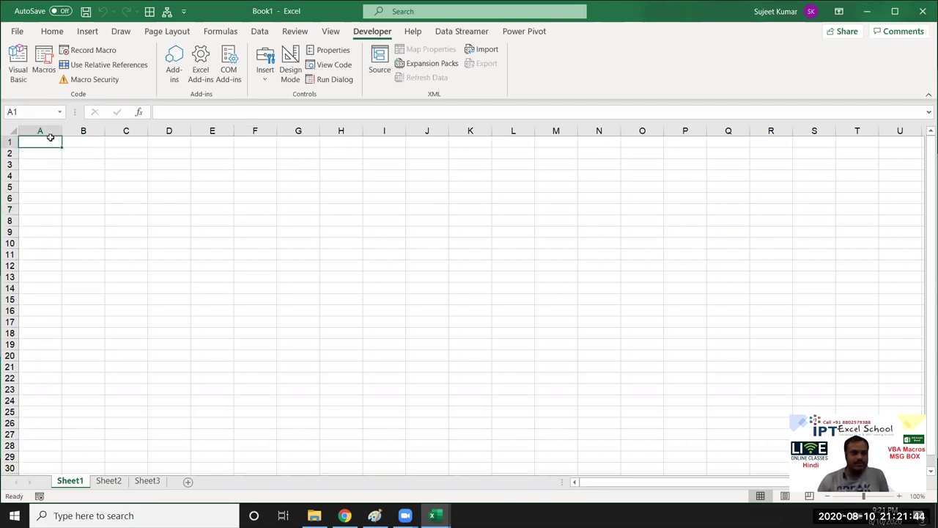
{"action": "type", "text": "Name"}
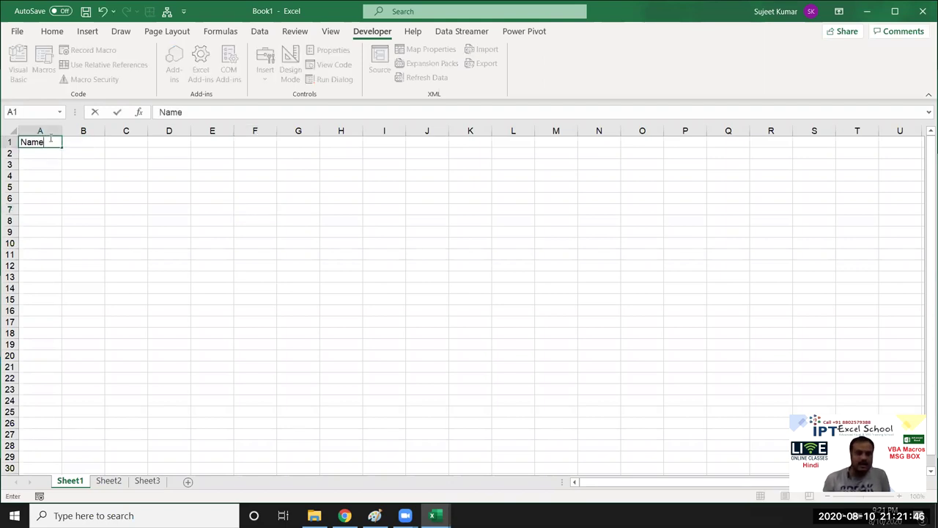
{"action": "key", "text": "Tab"}
{"action": "type", "text": "Cit"}
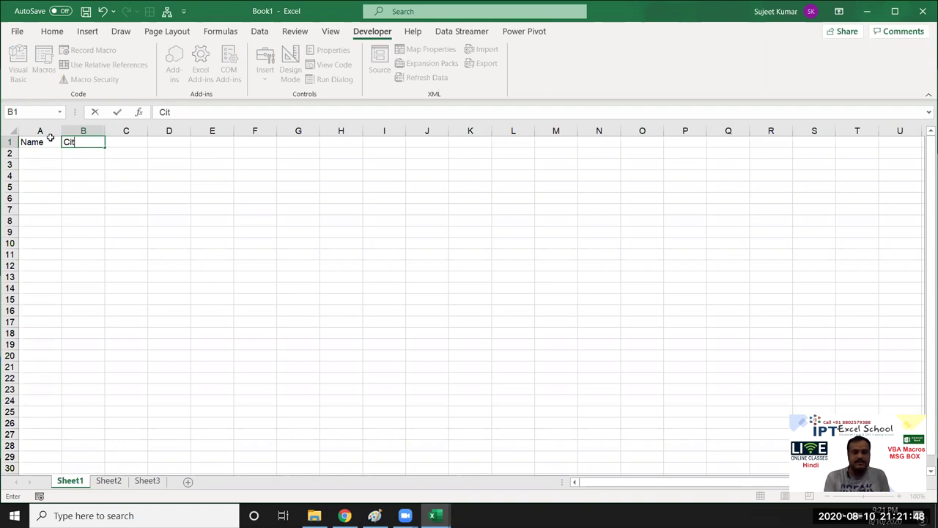
{"action": "type", "text": "y"}
{"action": "key", "text": "Tab"}
{"action": "type", "text": "Amt"}
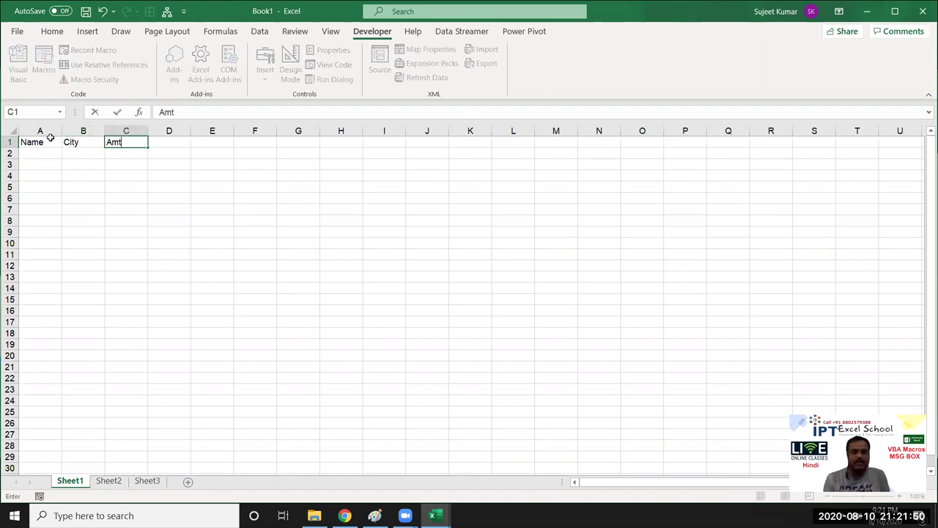
{"action": "key", "text": "Return"}
Fill row 2 with a sample name, Pune and 500, then select A1:C2
{"action": "type", "text": "Puja"}
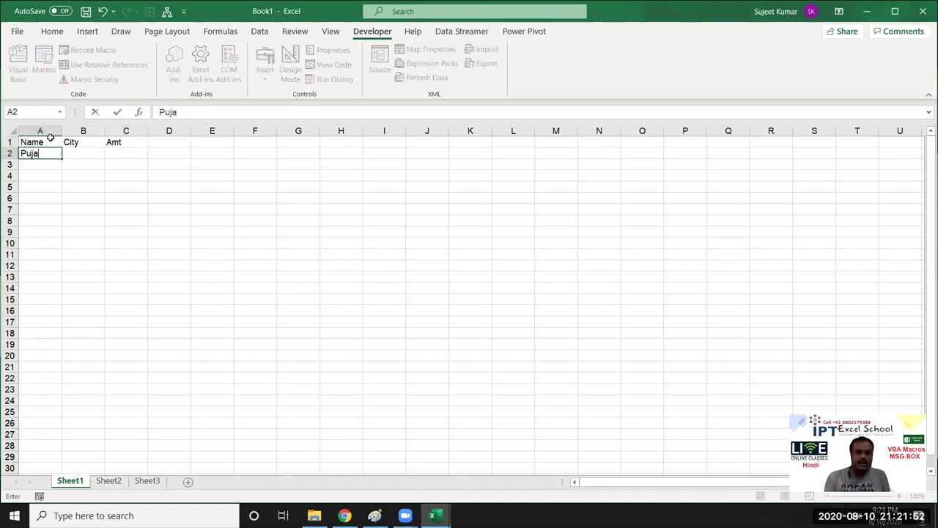
{"action": "key", "text": "Tab"}
{"action": "type", "text": "Pun"}
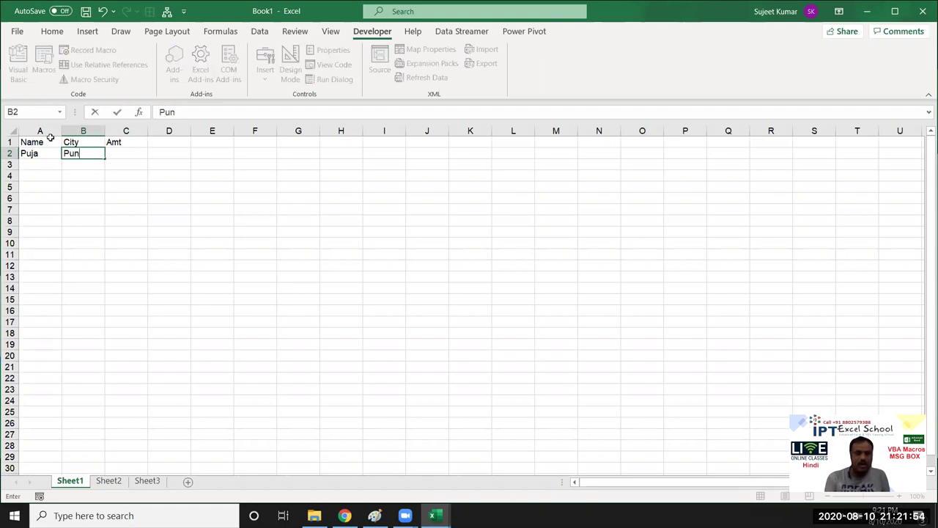
{"action": "type", "text": "e"}
{"action": "key", "text": "Tab"}
{"action": "type", "text": "500"}
{"action": "key", "text": "Return"}
{"action": "left_click_drag", "start_coordinate": [40, 143], "coordinate": [118, 161]}
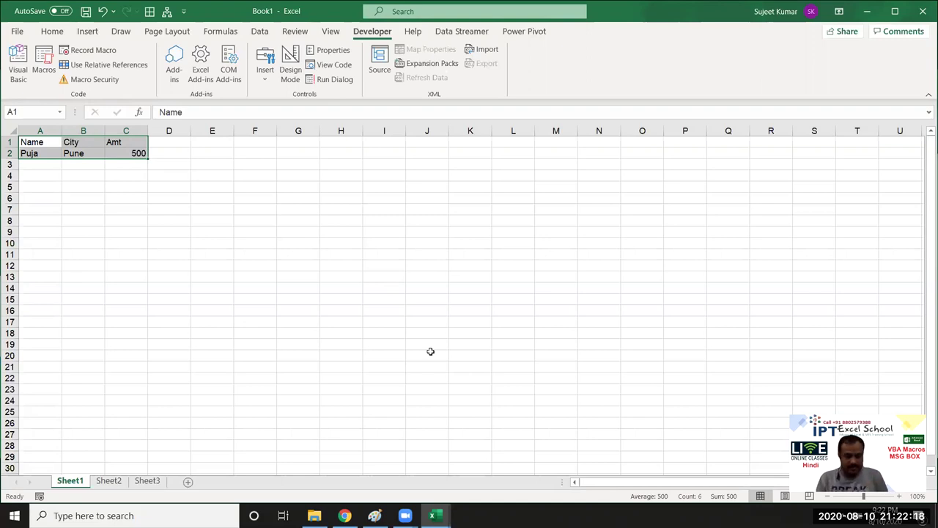
Delete the old MsgBox line in rr_1 and declare Dim m As String
{"action": "key", "text": "alt+F11"}
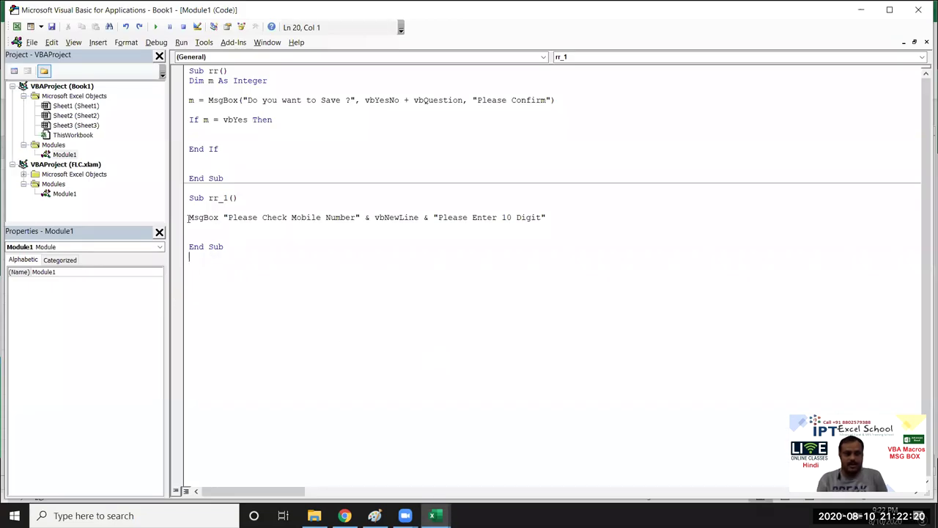
{"action": "left_click", "coordinate": [182, 217]}
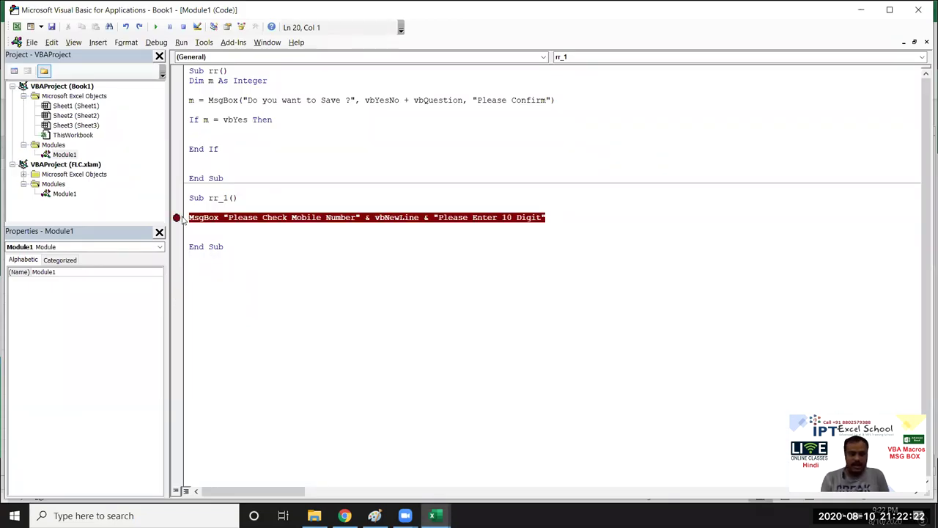
{"action": "key", "text": "Up"}
{"action": "key", "text": "Up"}
{"action": "key", "text": "Up"}
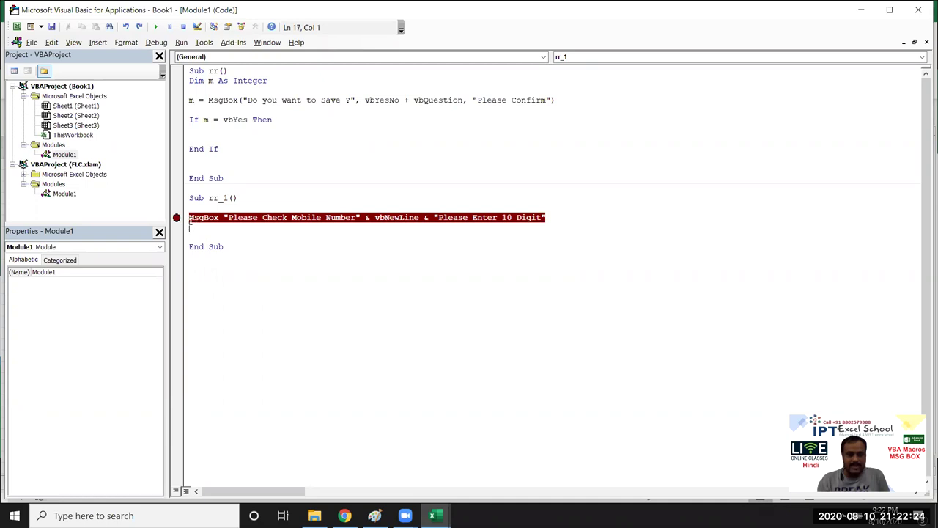
{"action": "key", "text": "shift+Up"}
{"action": "key", "text": "Delete"}
{"action": "key", "text": "Return"}
{"action": "key", "text": "Up"}
{"action": "type", "text": "d"}
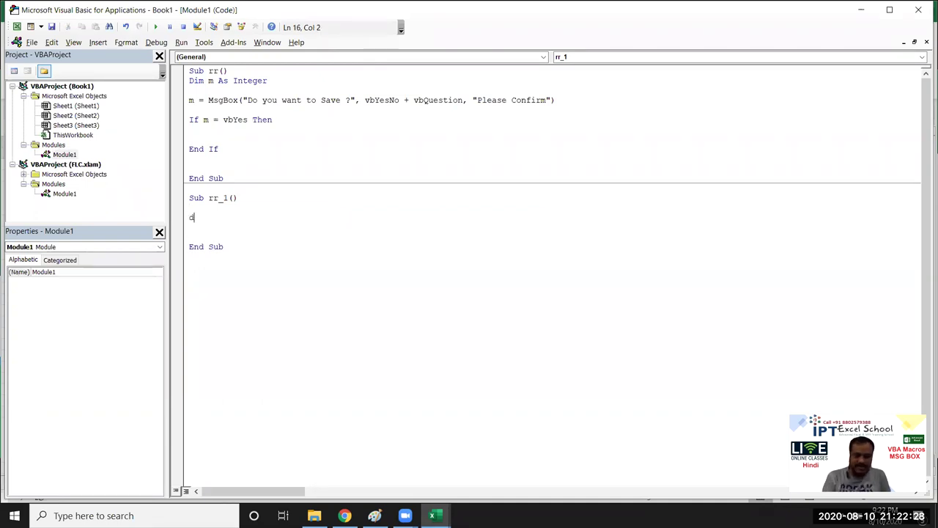
{"action": "type", "text": "im m as str"}
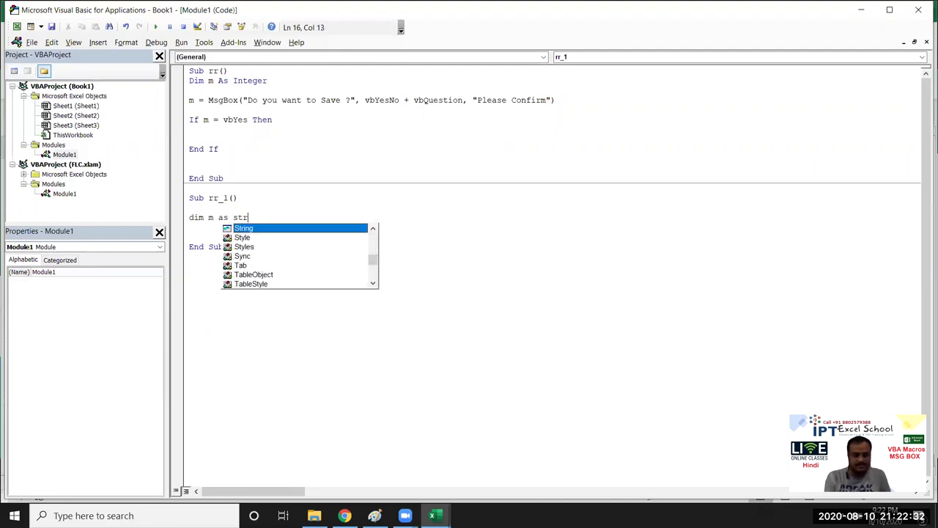
{"action": "key", "text": "Return"}
{"action": "key", "text": "Return"}
Set m to "Below are Enter Data " & vbNewLine & "Please Check Before Submit"
{"action": "type", "text": "m="}
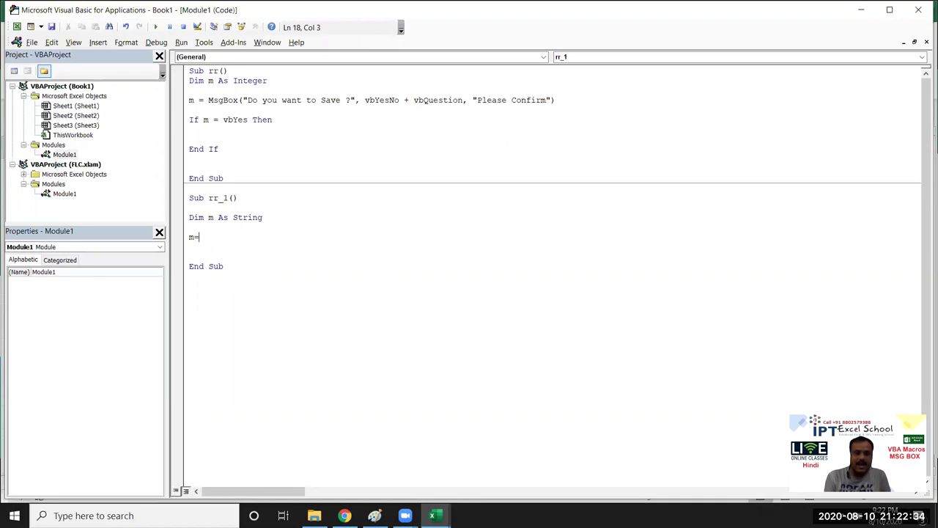
{"action": "type", "text": "ms"}
{"action": "key", "text": "BackSpace"}
{"action": "key", "text": "BackSpace"}
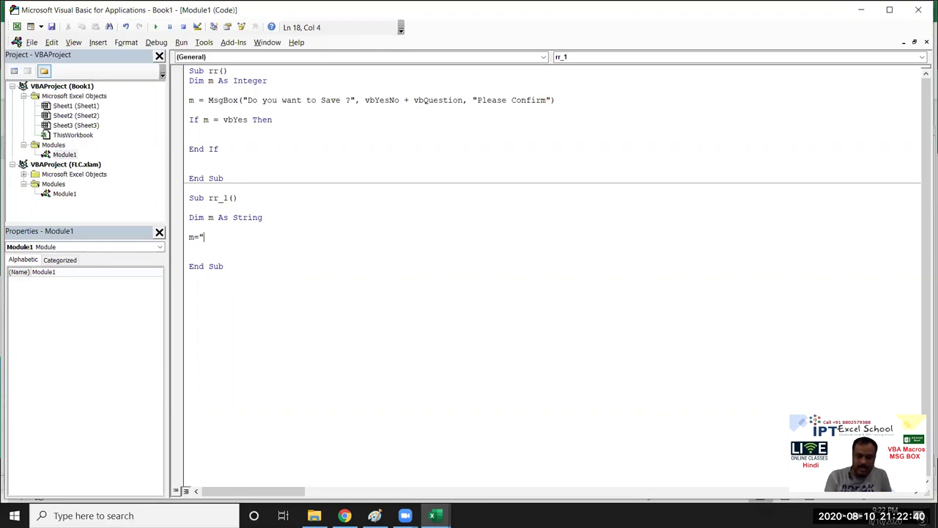
{"action": "type", "text": "B"}
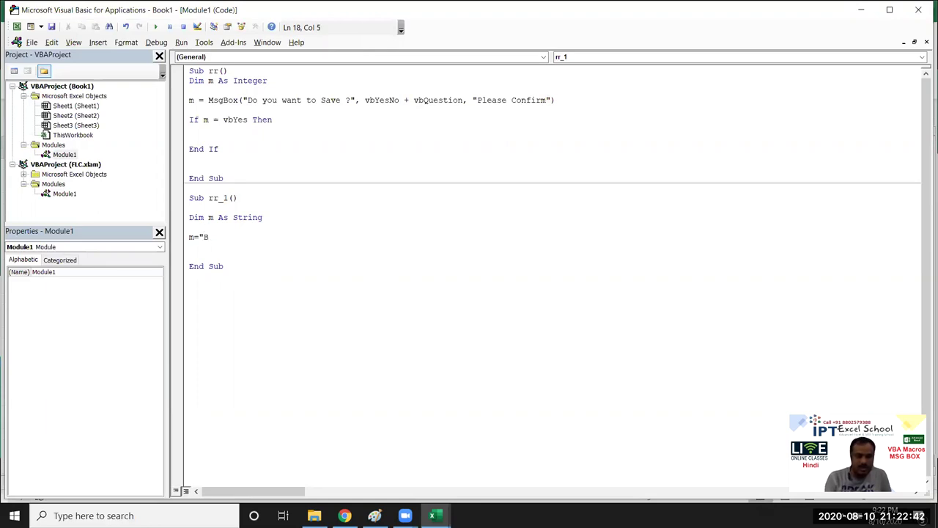
{"action": "type", "text": "low"}
{"action": "key", "text": "BackSpace"}
{"action": "key", "text": "BackSpace"}
{"action": "type", "text": "w are Enter Data \" & v"}
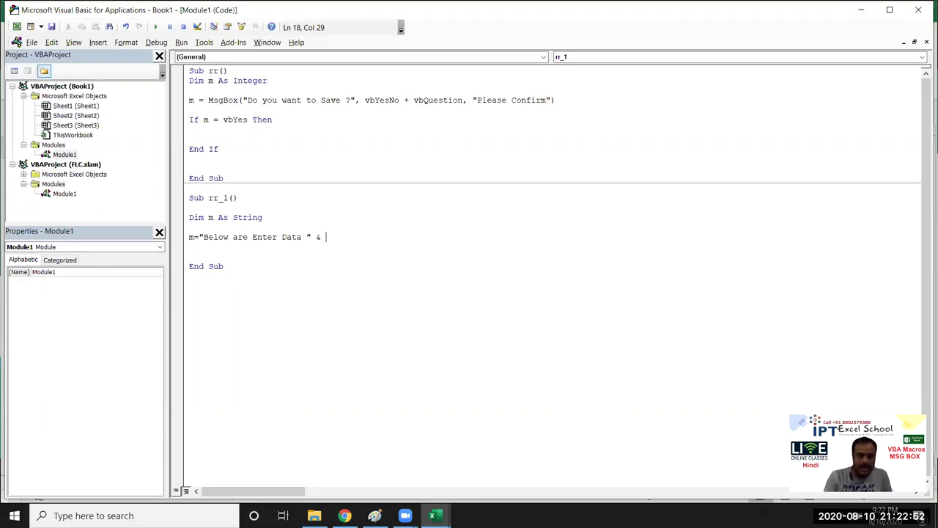
{"action": "type", "text": "bnewline & \"Please Check B"}
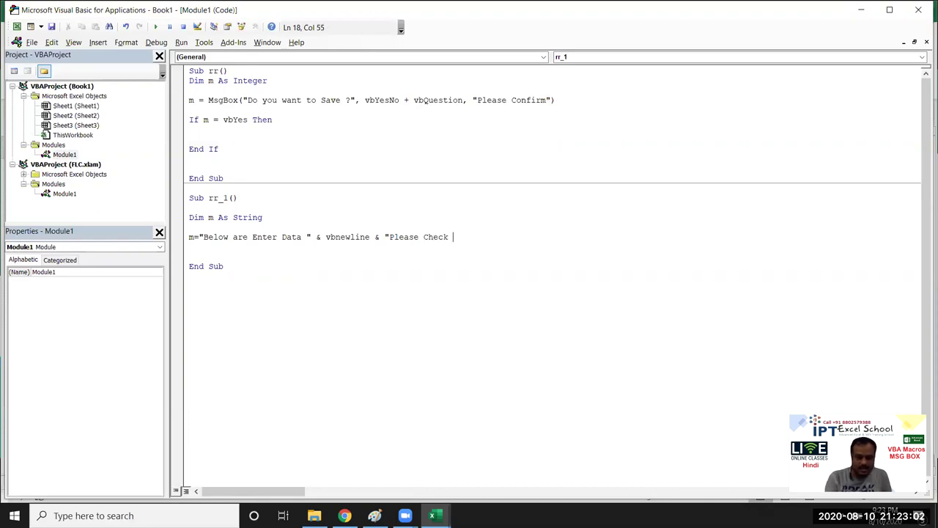
{"action": "type", "text": "efore "}
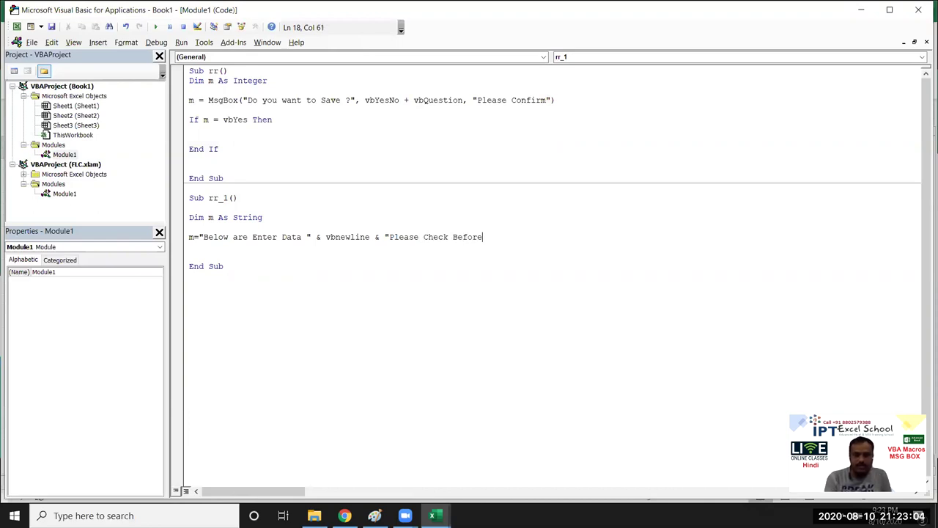
{"action": "type", "text": "Submit"}
{"action": "key", "text": "Return"}
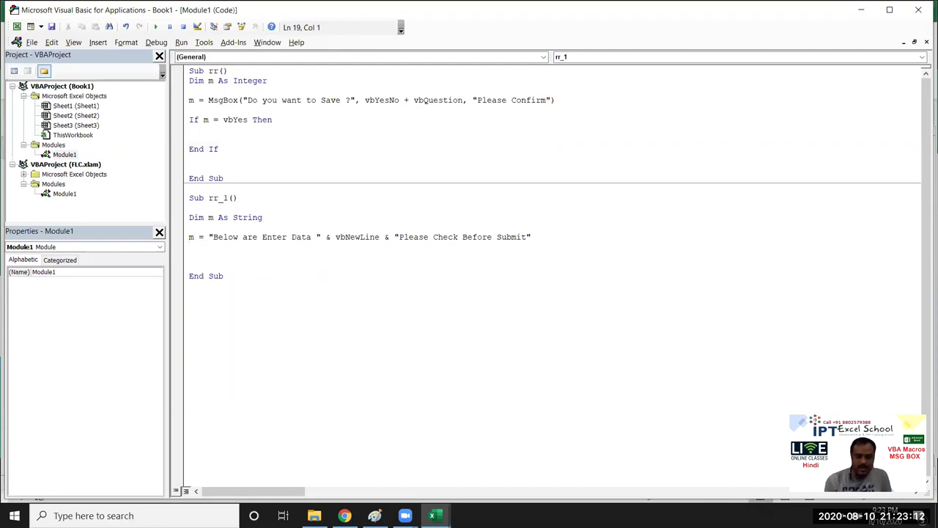
Add the line m = m & vbnewlime & "Name" & vbTab & "City" & vbTab & "Amt"
{"action": "type", "text": "m= "}
{"action": "type", "text": "m "}
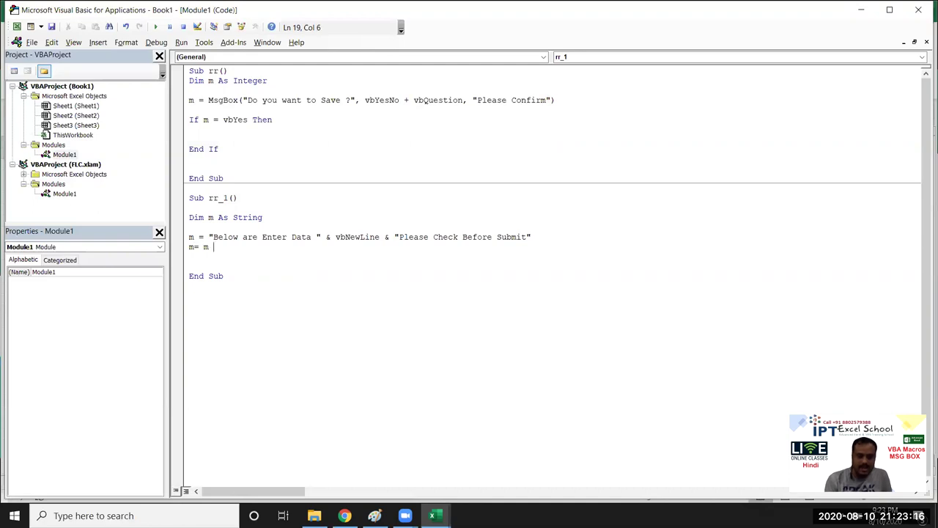
{"action": "type", "text": "& vbnewlime"}
{"action": "key", "text": "Return"}
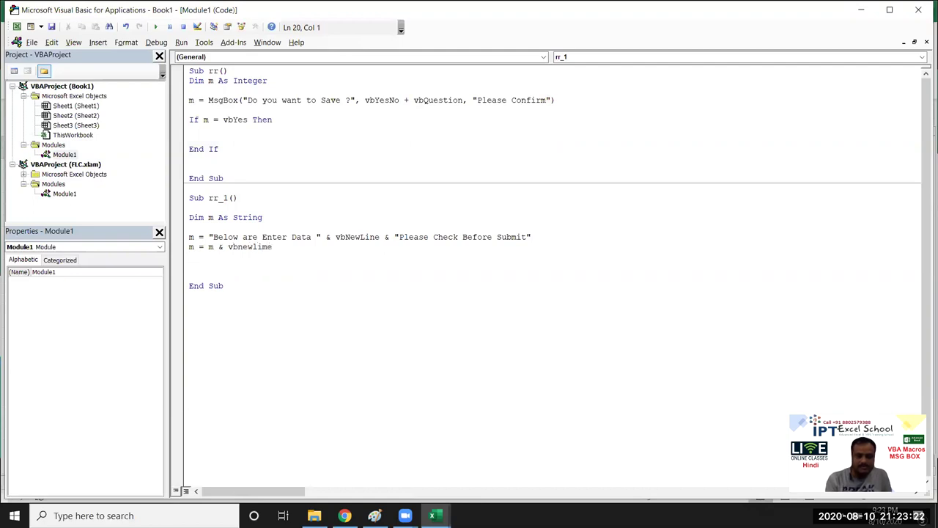
{"action": "left_click", "coordinate": [282, 248]}
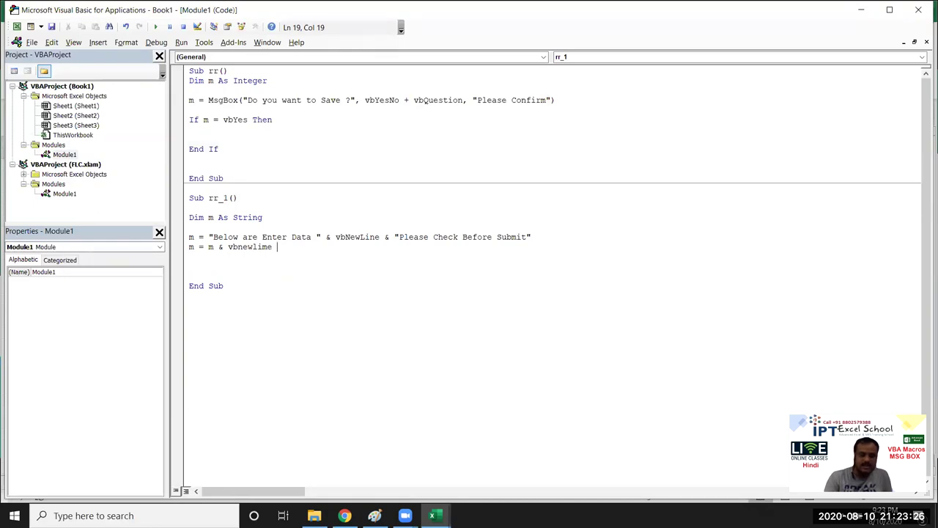
{"action": "type", "text": "& "}
{"action": "type", "text": "\"Name"}
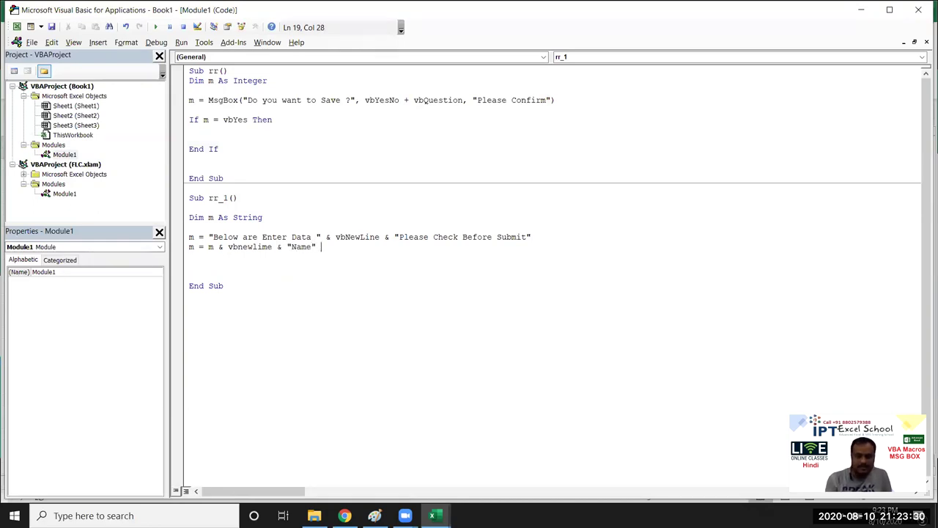
{"action": "type", "text": " vbtab"}
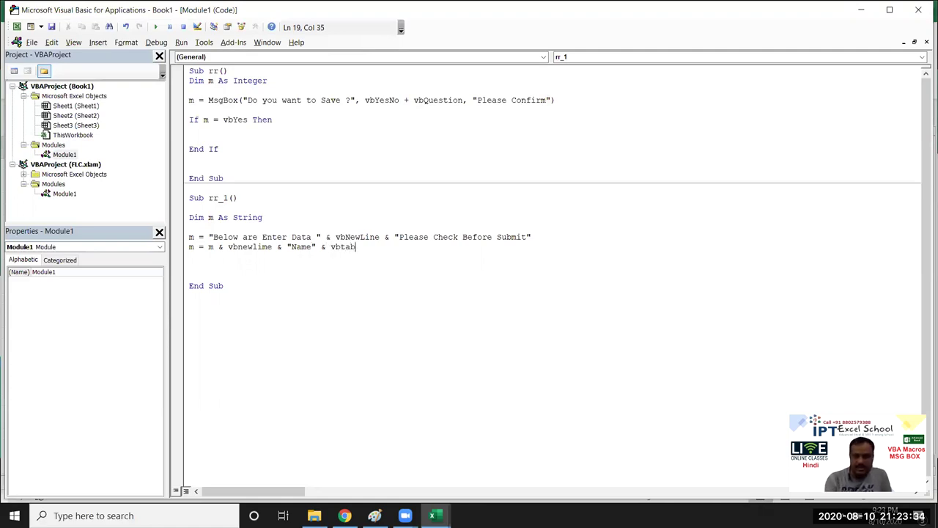
{"action": "type", "text": " &"}
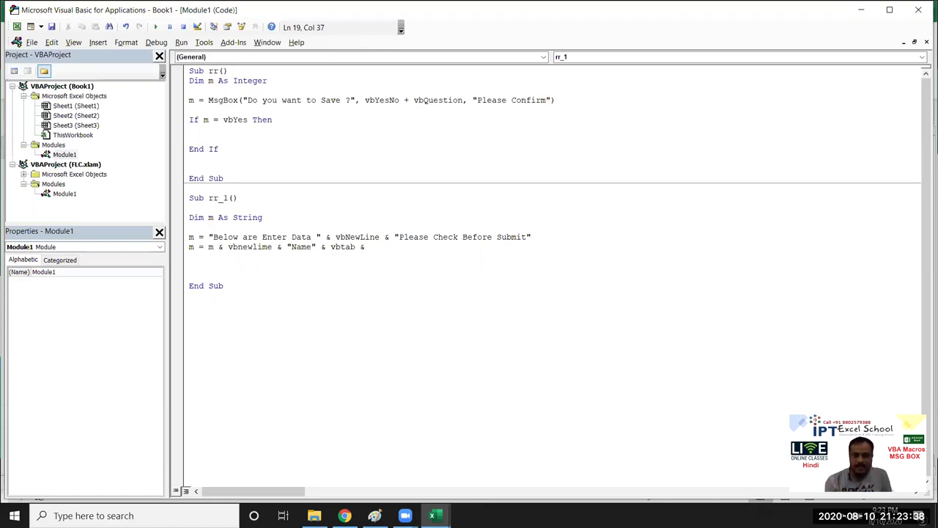
{"action": "type", "text": "\"City"}
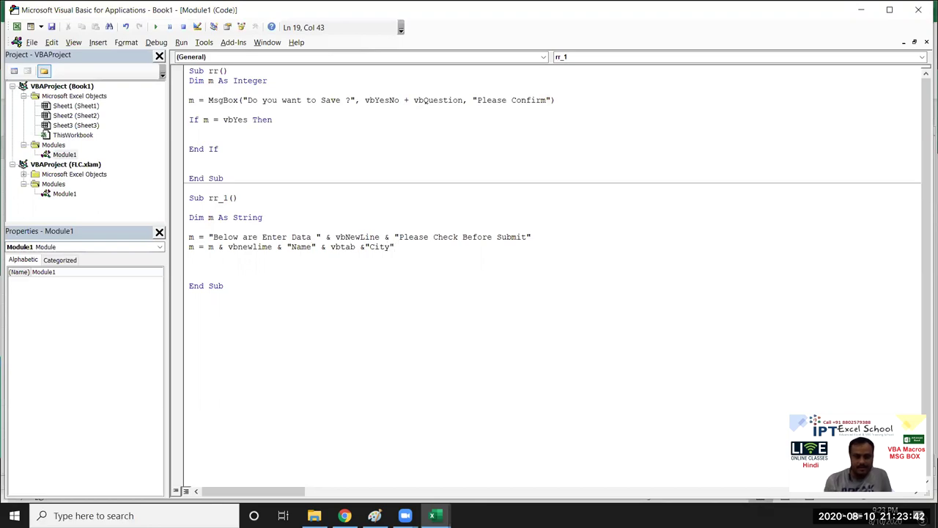
{"action": "type", "text": "&"}
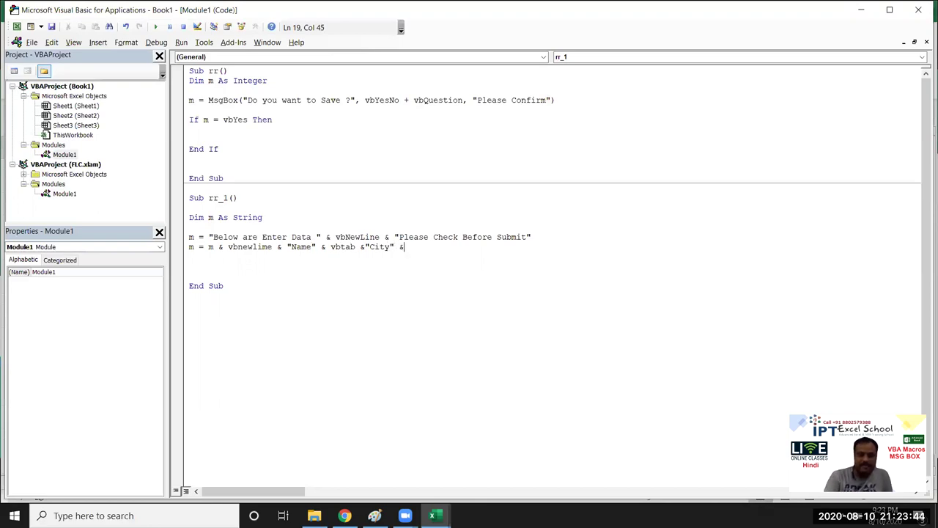
{"action": "type", "text": "vbtab&"}
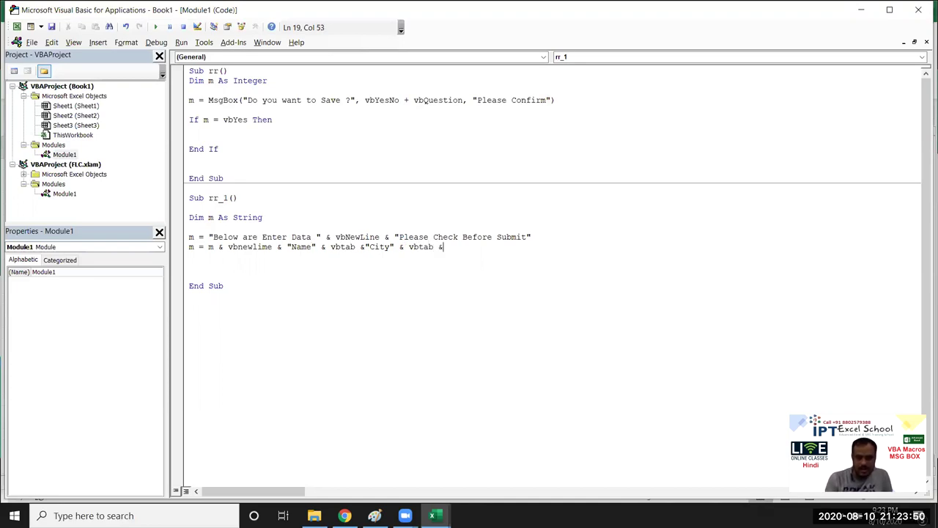
{"action": "type", "text": " Amt\"Amt"}
{"action": "key", "text": "Return"}
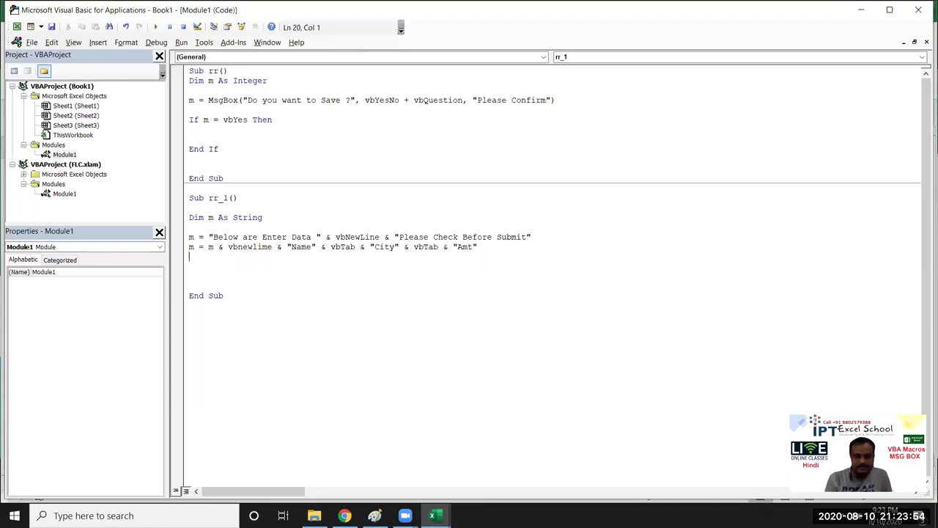
Duplicate the header line and replace "Name" with Range("A2").Value
{"action": "key", "text": "shift+Up"}
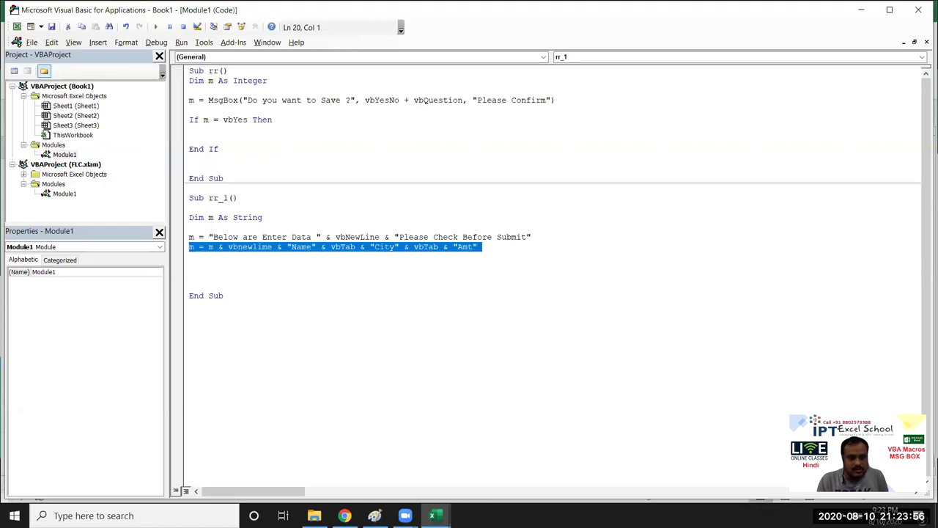
{"action": "key", "text": "ctrl+c"}
{"action": "key", "text": "Down"}
{"action": "key", "text": "ctrl+v"}
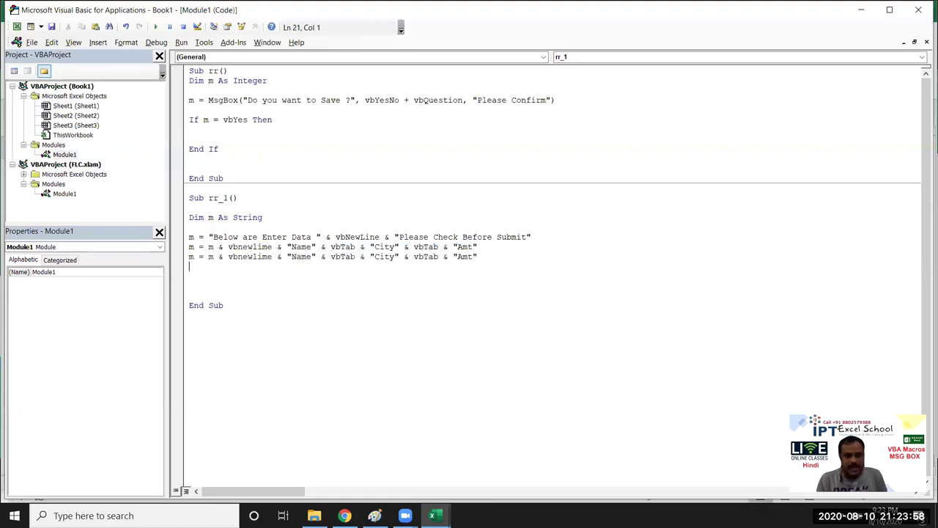
{"action": "double_click", "coordinate": [299, 256]}
{"action": "left_click_drag", "start_coordinate": [315, 256], "coordinate": [286, 258]}
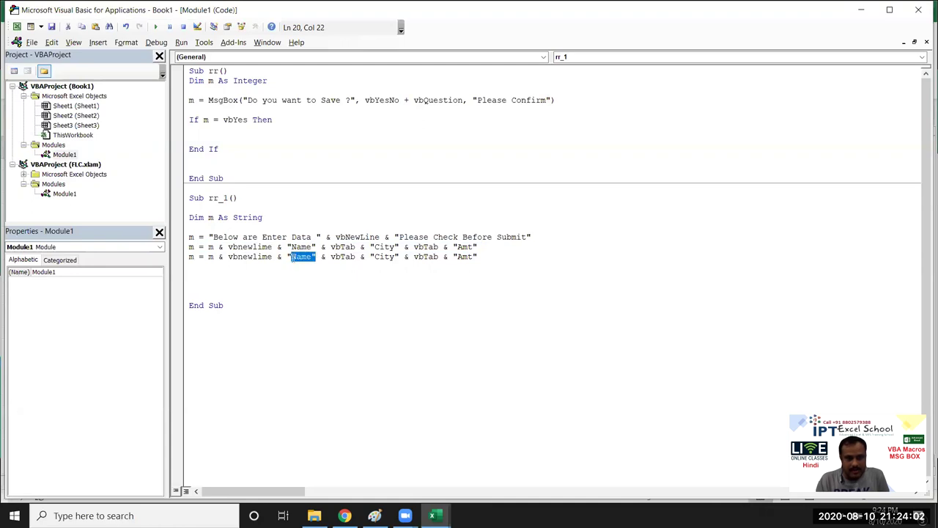
{"action": "type", "text": "range("}
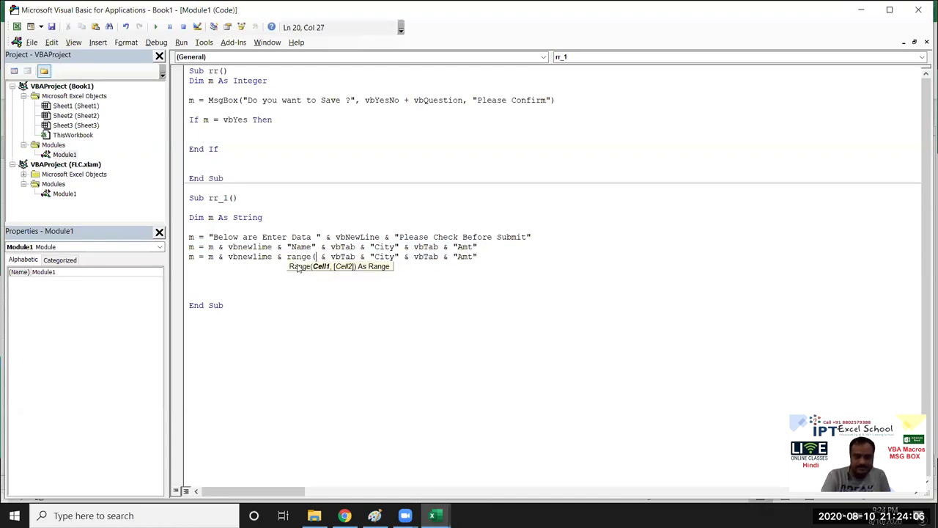
{"action": "type", "text": "\"A"}
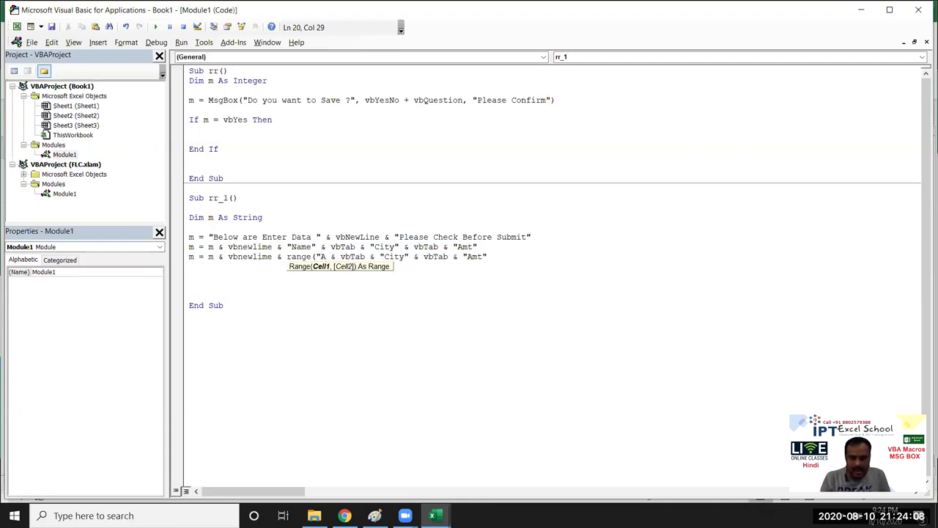
{"action": "type", "text": "2"}
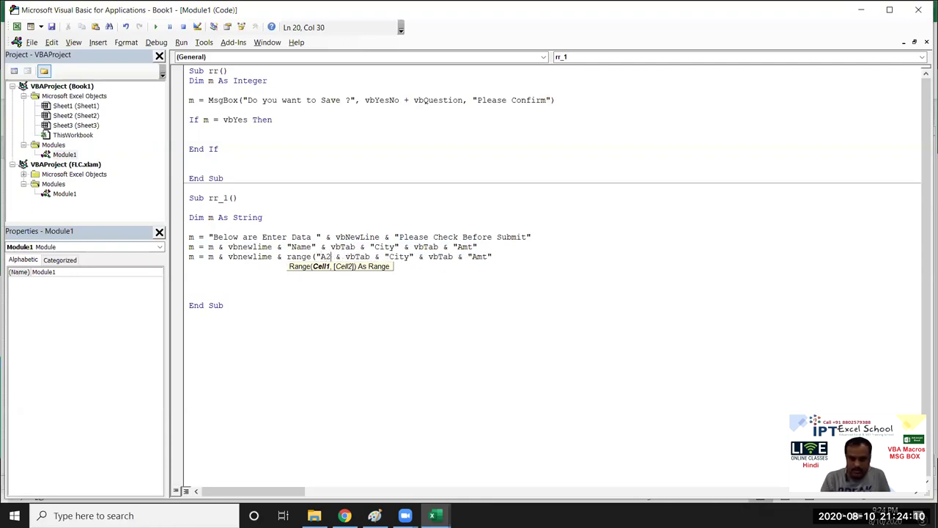
{"action": "type", "text": "\").Value"}
{"action": "left_click", "coordinate": [326, 286]}
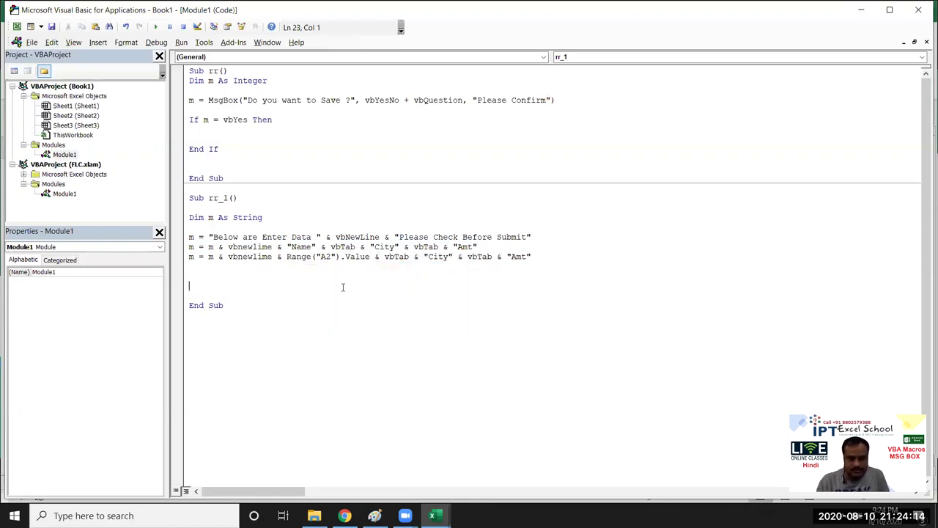
Replace "City" in the copied line with Range("B2").Value
{"action": "double_click", "coordinate": [437, 257]}
{"action": "key", "text": "BackSpace"}
{"action": "key", "text": "Delete"}
{"action": "key", "text": "BackSpace"}
{"action": "type", "text": "range(\"B2\""}
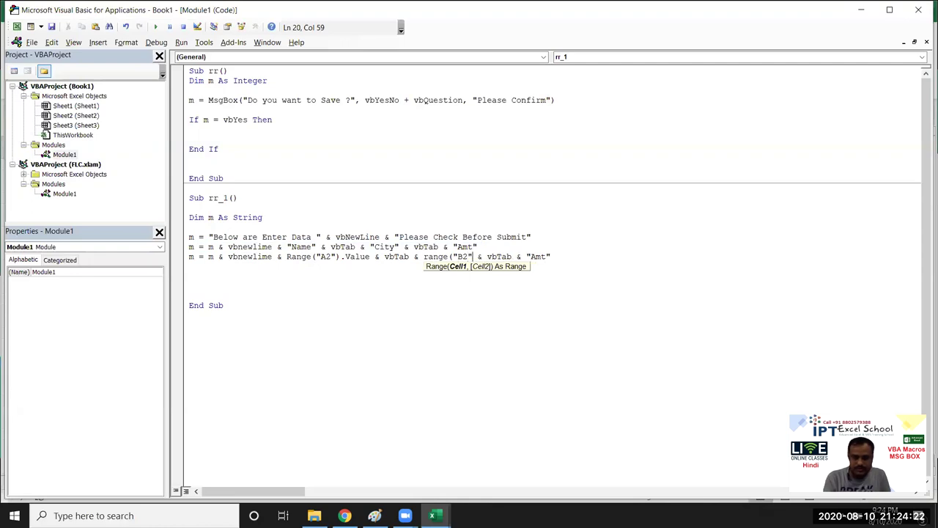
{"action": "type", "text": ").v"}
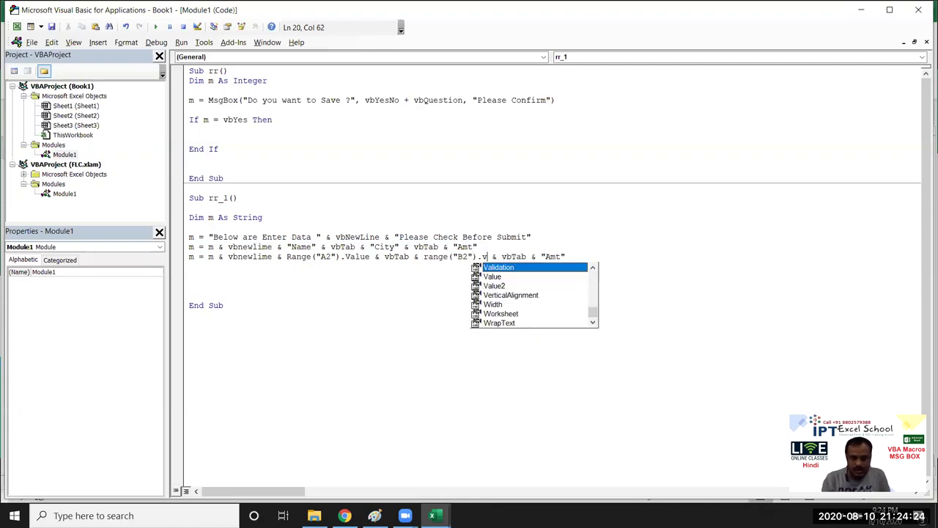
{"action": "key", "text": "Tab"}
{"action": "key", "text": "Down"}
{"action": "key", "text": "Down"}
Replace "Amt" with Range("C2").Value and start a MsgBox m line
{"action": "double_click", "coordinate": [571, 257]}
{"action": "left_click", "coordinate": [570, 257]}
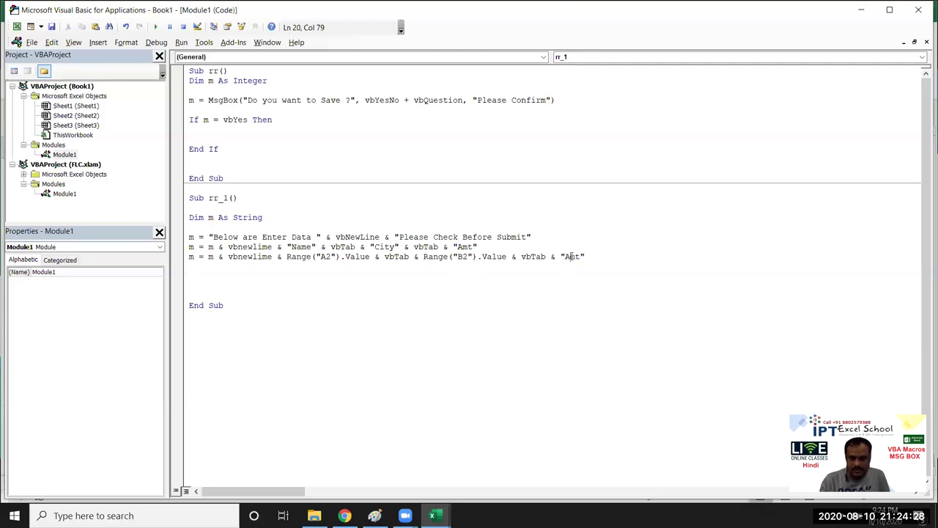
{"action": "triple_click", "coordinate": [571, 256]}
{"action": "left_click_drag", "start_coordinate": [584, 256], "coordinate": [562, 257]}
{"action": "key", "text": "Delete"}
{"action": "type", "text": "ange(\"C2\").V"}
{"action": "key", "text": "Tab"}
{"action": "key", "text": "Down"}
{"action": "key", "text": "Down"}
{"action": "key", "text": "Down"}
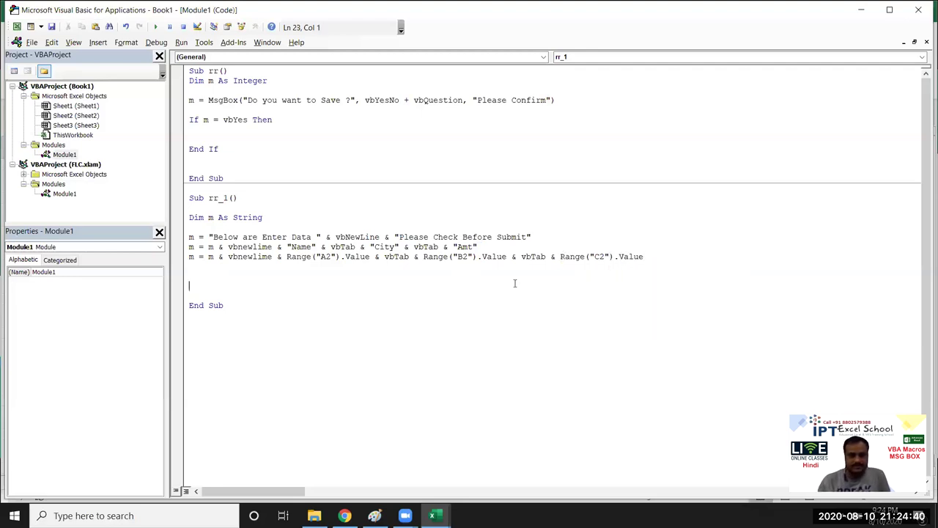
{"action": "type", "text": "msgbox m"}
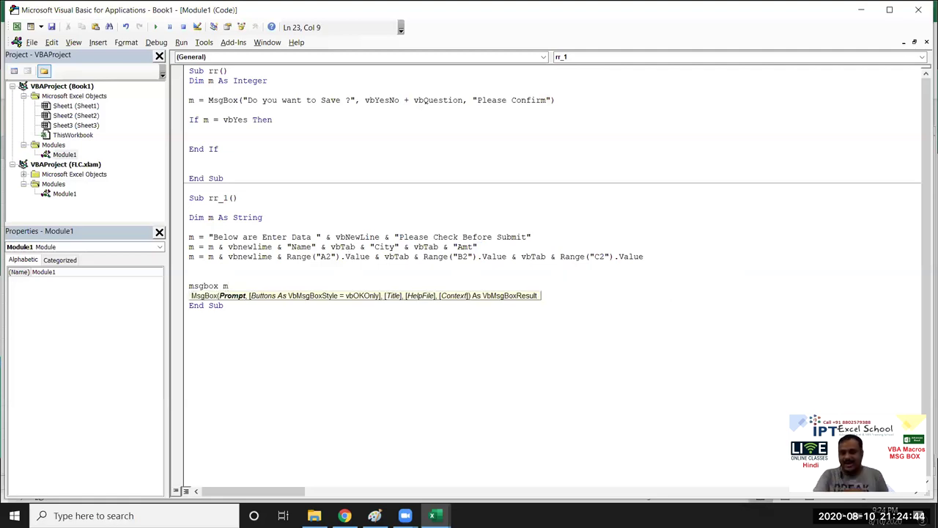
Complete MsgBox m, run rr_1, and close the message showing everything on one line
{"action": "left_click", "coordinate": [324, 324]}
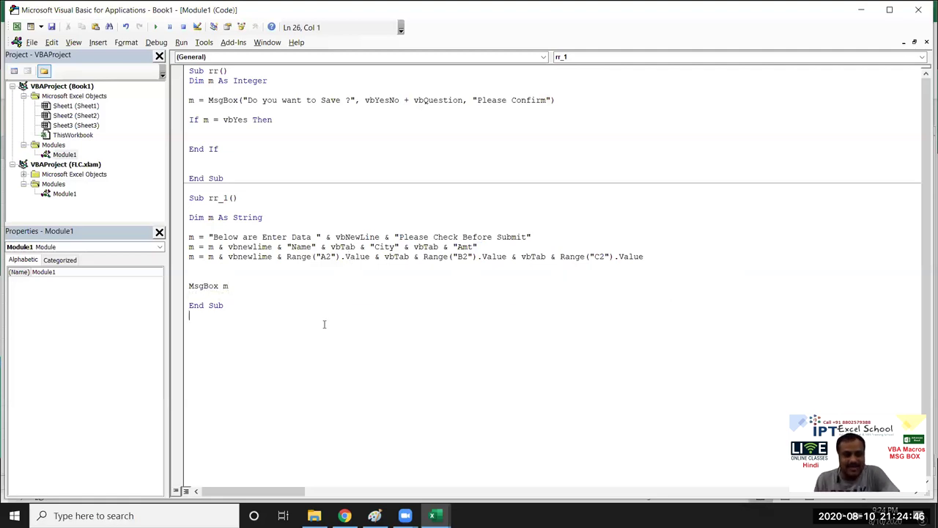
{"action": "left_click", "coordinate": [247, 268]}
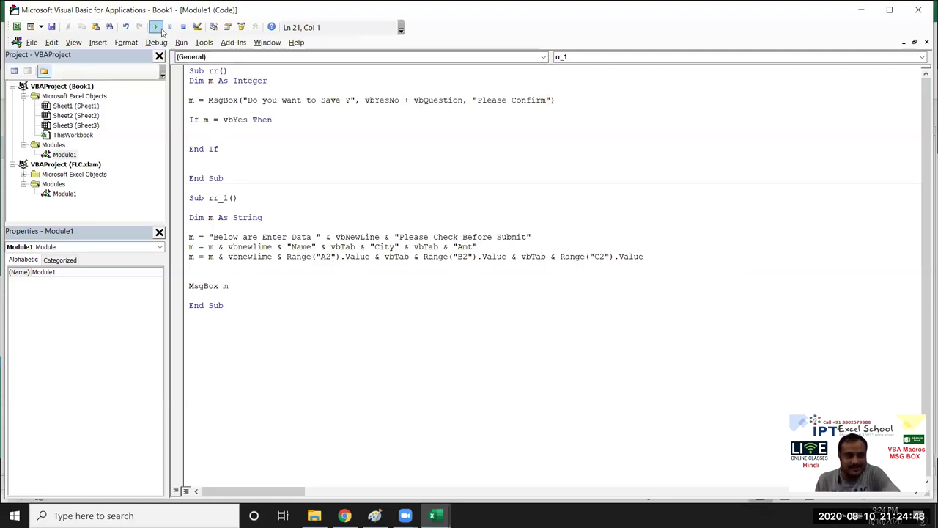
{"action": "left_click", "coordinate": [162, 30]}
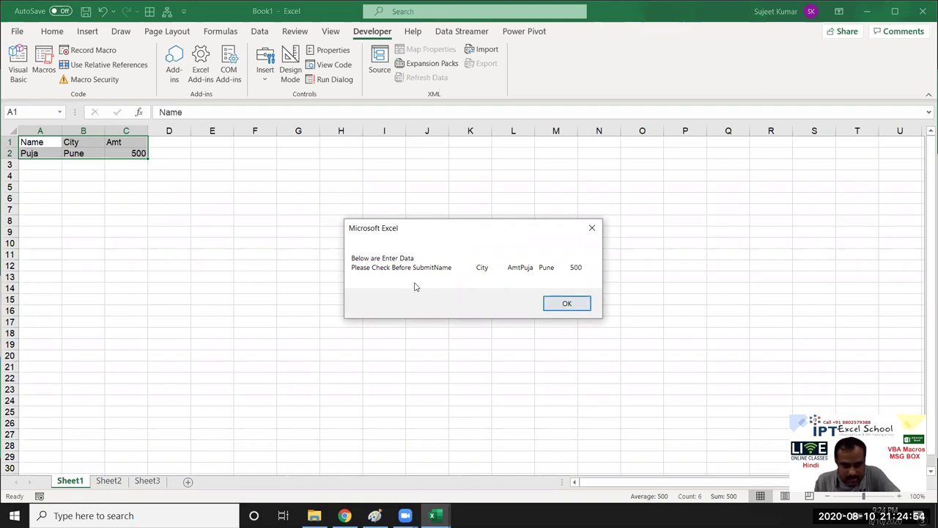
{"action": "left_click", "coordinate": [570, 304]}
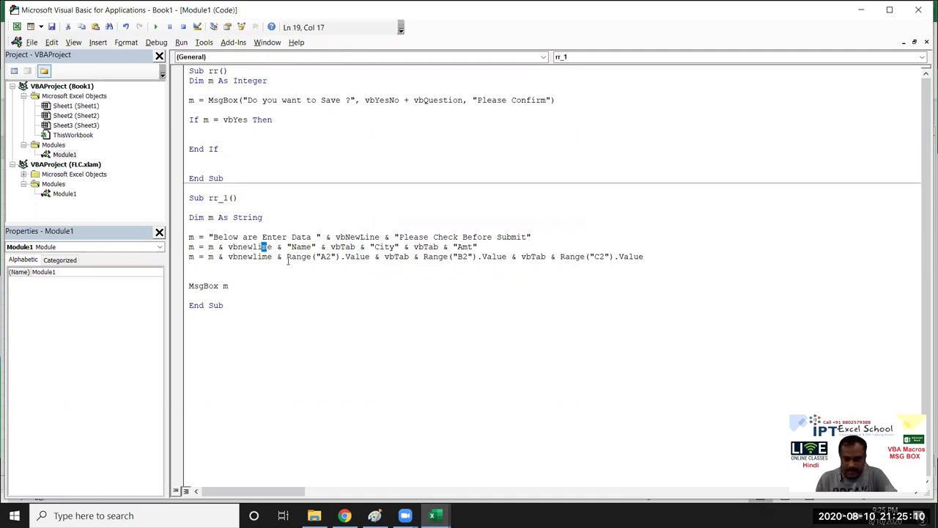
Fix the vbnewlime typo to vbNewLine and rerun rr_1, closing the multi-line message
{"action": "left_click", "coordinate": [267, 247]}
{"action": "left_click", "coordinate": [266, 257]}
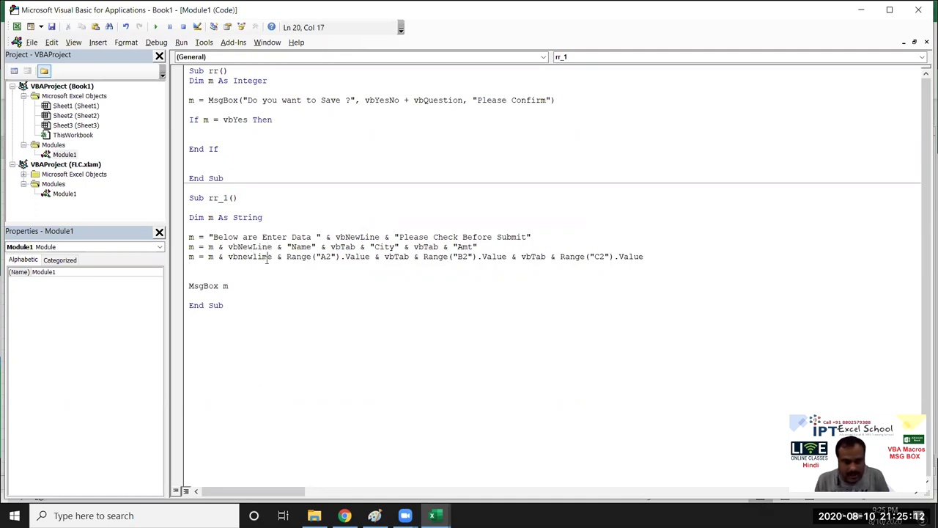
{"action": "key", "text": "BackSpace"}
{"action": "type", "text": "n"}
{"action": "left_click", "coordinate": [289, 277]}
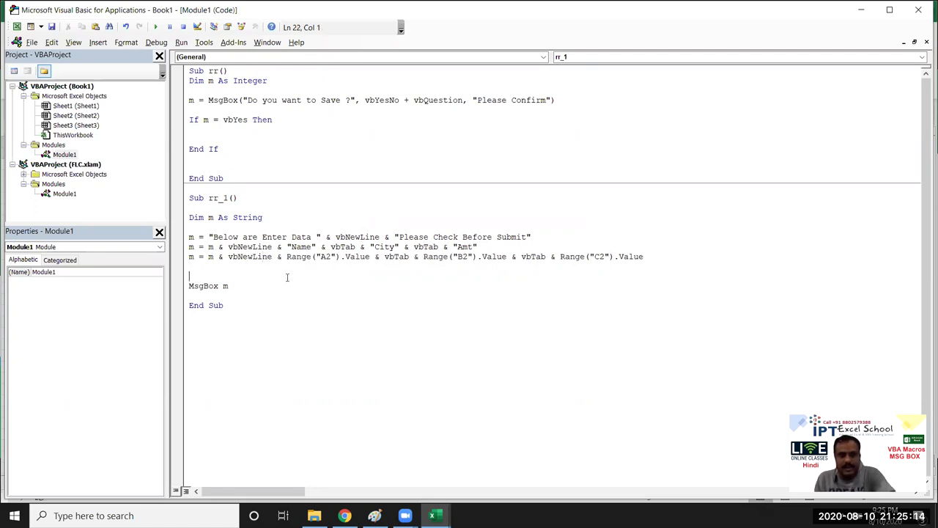
{"action": "left_click", "coordinate": [270, 266]}
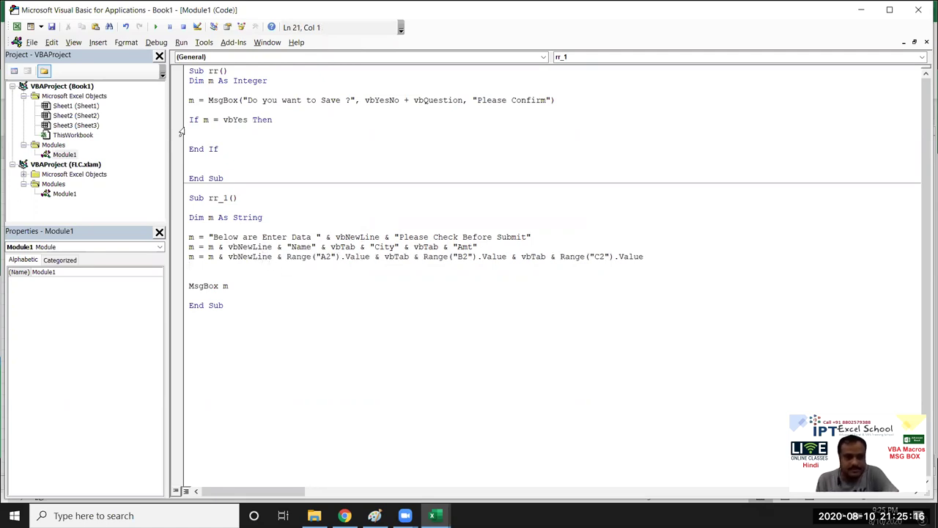
{"action": "left_click", "coordinate": [156, 28]}
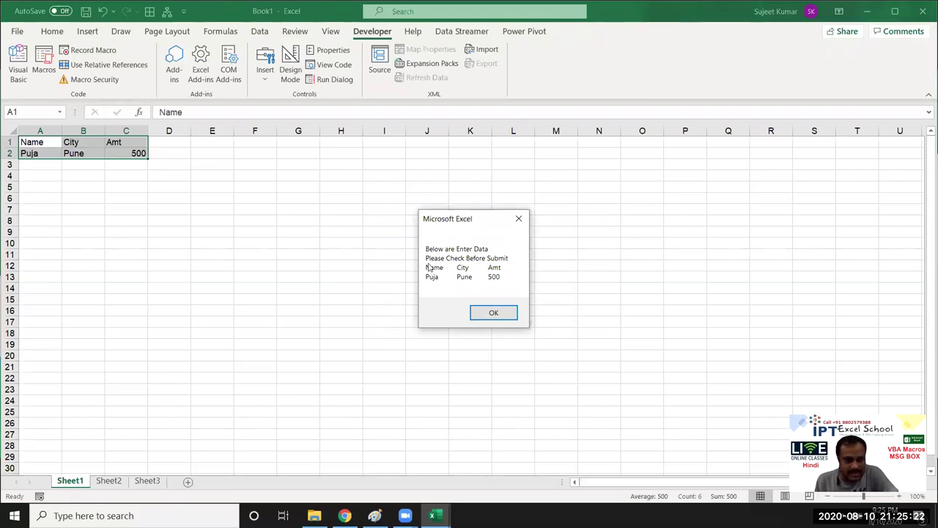
{"action": "left_click", "coordinate": [525, 218]}
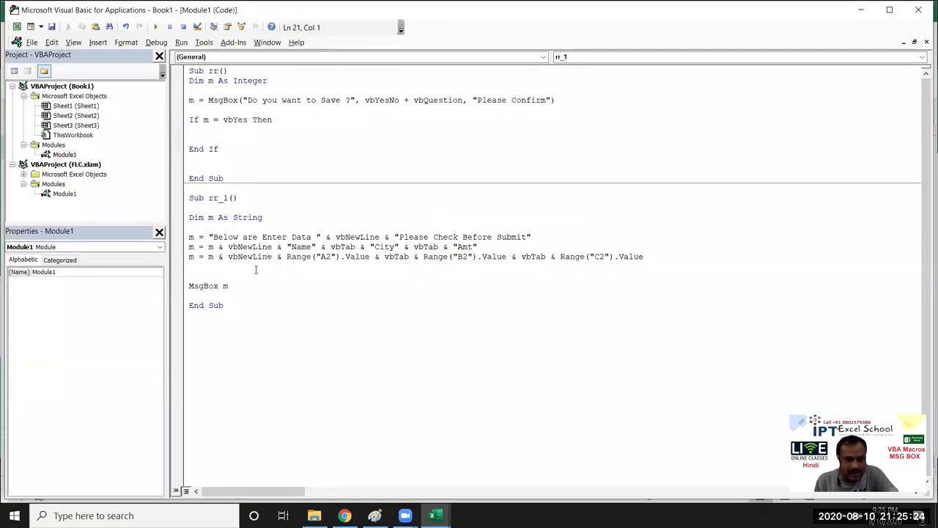
Append & vbNewLine to the end of rr_1's "Amt" line (line 19)
{"action": "left_click", "coordinate": [490, 246]}
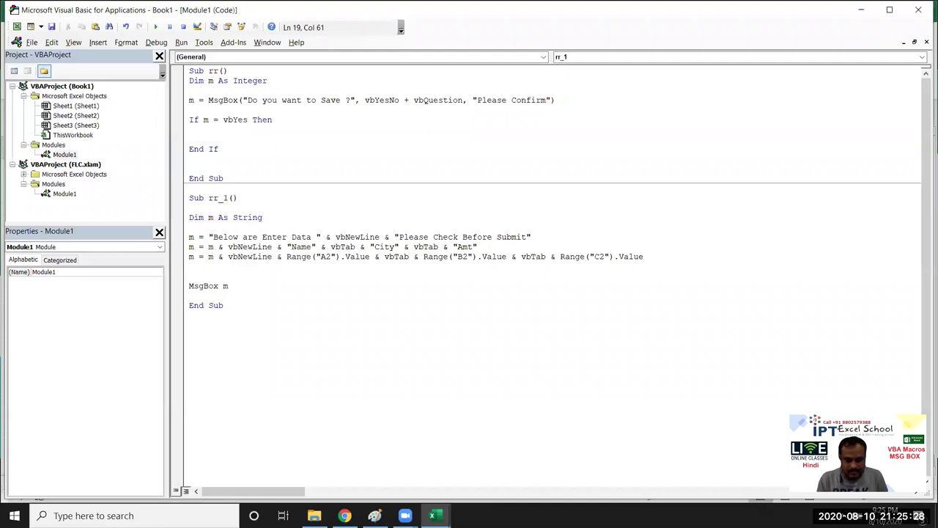
{"action": "type", "text": "& vbnewli"}
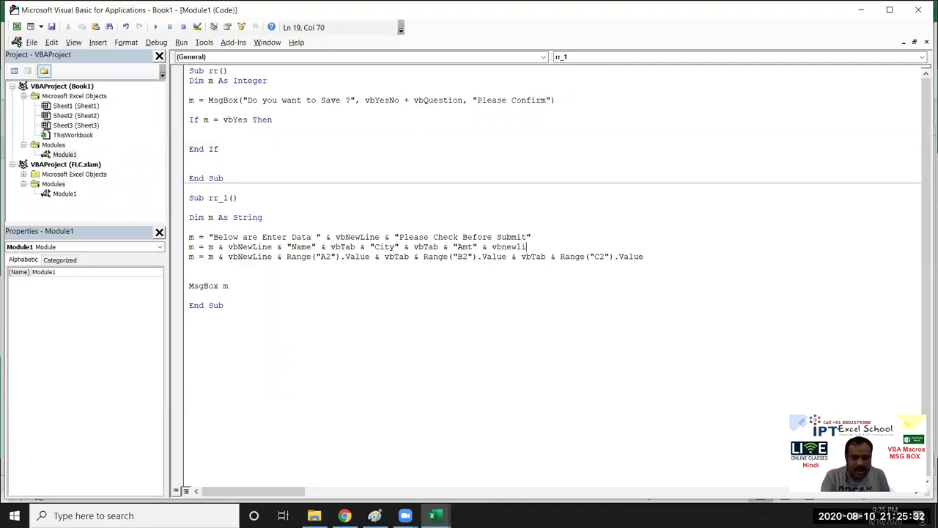
{"action": "type", "text": "ne"}
{"action": "left_click", "coordinate": [461, 362]}
{"action": "left_click", "coordinate": [237, 272]}
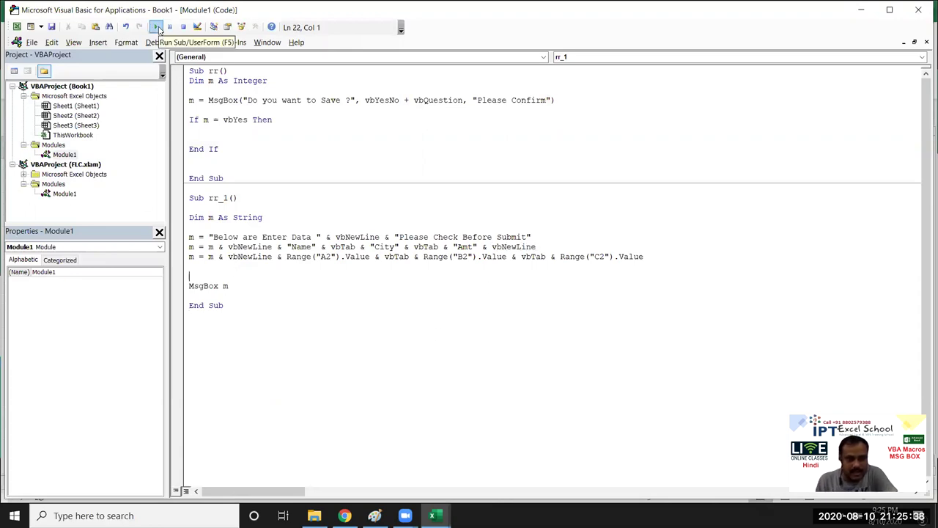
Move that & vbNewLine from line 19 to the end of line 18, 'Please Check Before Submit'
{"action": "left_click", "coordinate": [491, 247]}
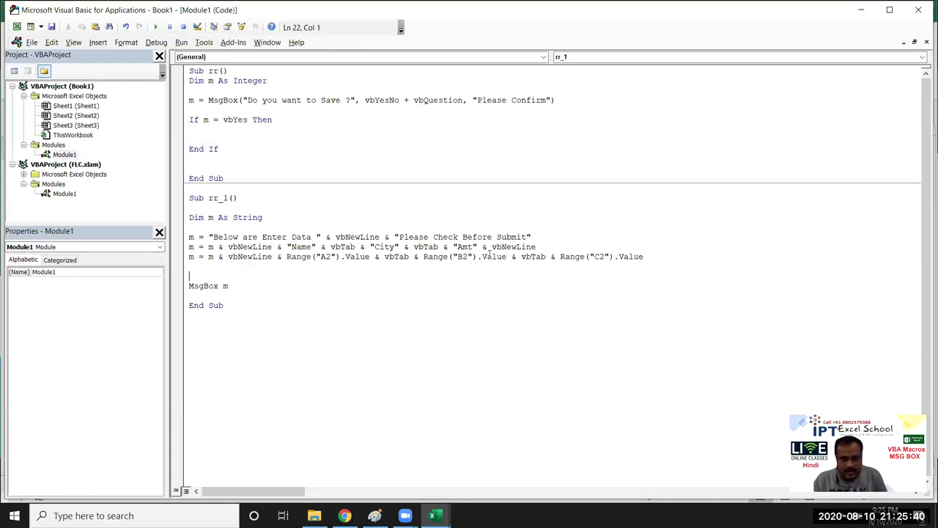
{"action": "mouse_move", "coordinate": [500, 247]}
{"action": "left_mouse_down"}
{"action": "mouse_move", "coordinate": [537, 248]}
{"action": "mouse_move", "coordinate": [483, 253]}
{"action": "left_mouse_up"}
{"action": "double_click", "coordinate": [518, 247]}
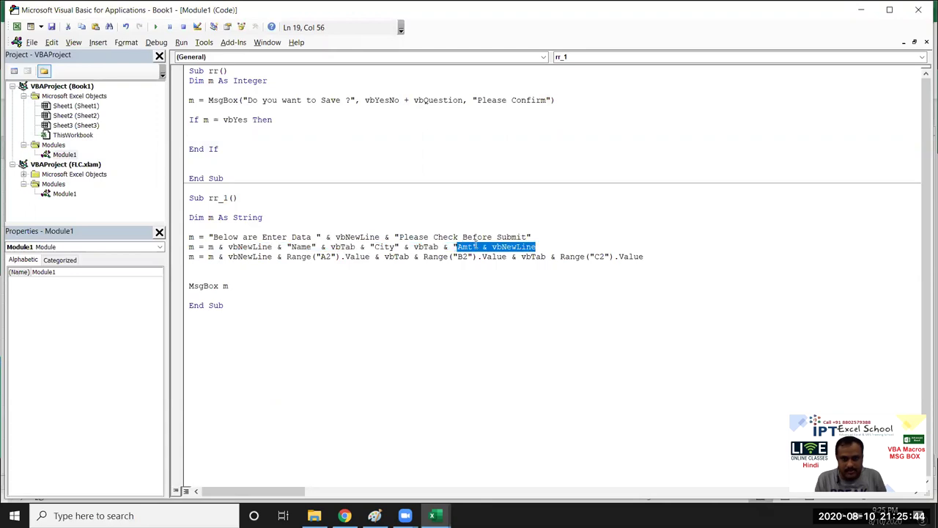
{"action": "key", "text": "ctrl+x"}
{"action": "left_click", "coordinate": [533, 237]}
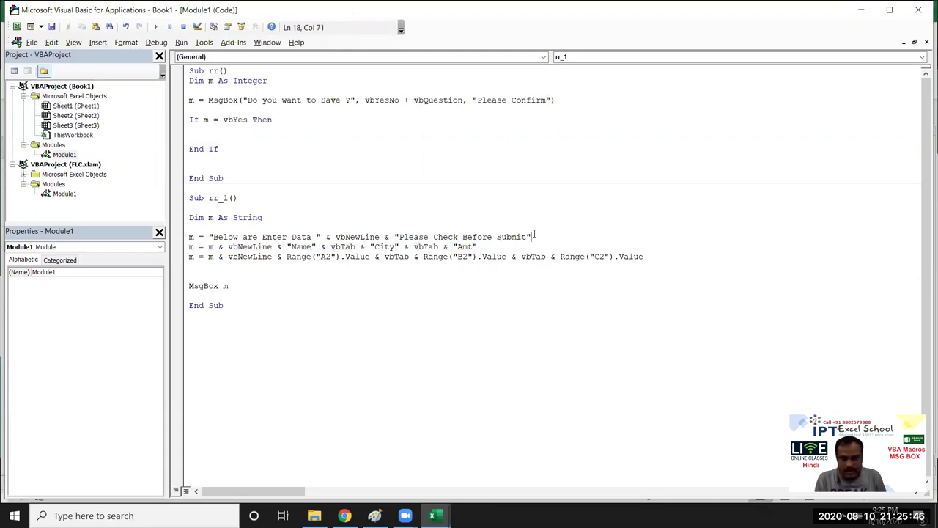
{"action": "key", "text": "ctrl+v"}
{"action": "left_click", "coordinate": [297, 227]}
{"action": "left_click", "coordinate": [156, 27]}
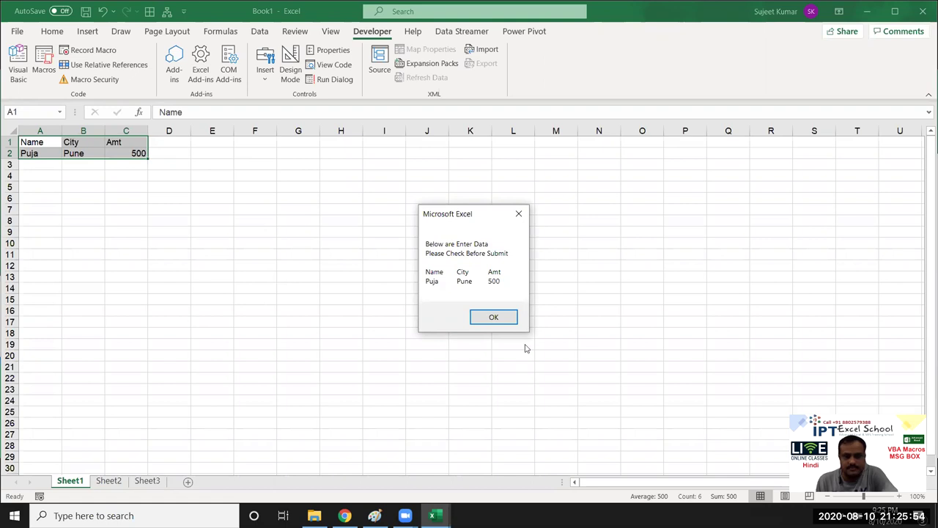
{"action": "left_click", "coordinate": [496, 317]}
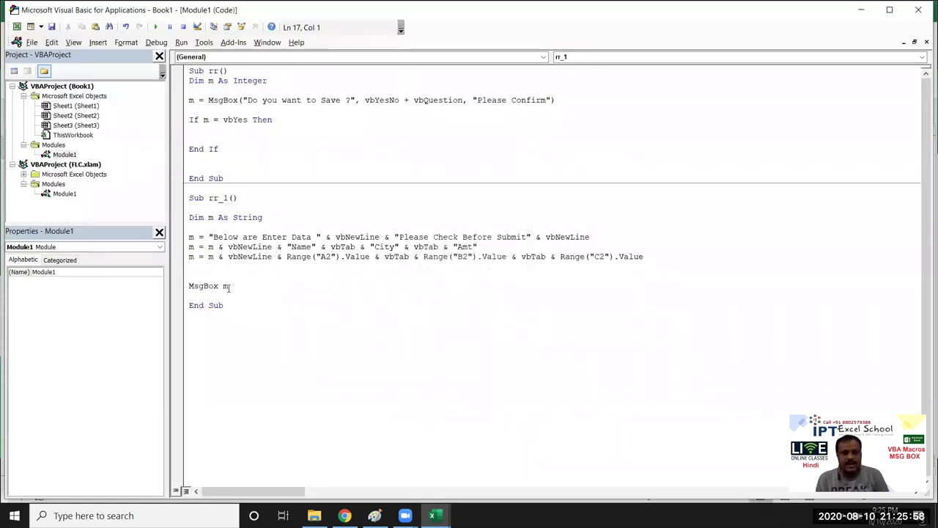
{"action": "left_click", "coordinate": [221, 156]}
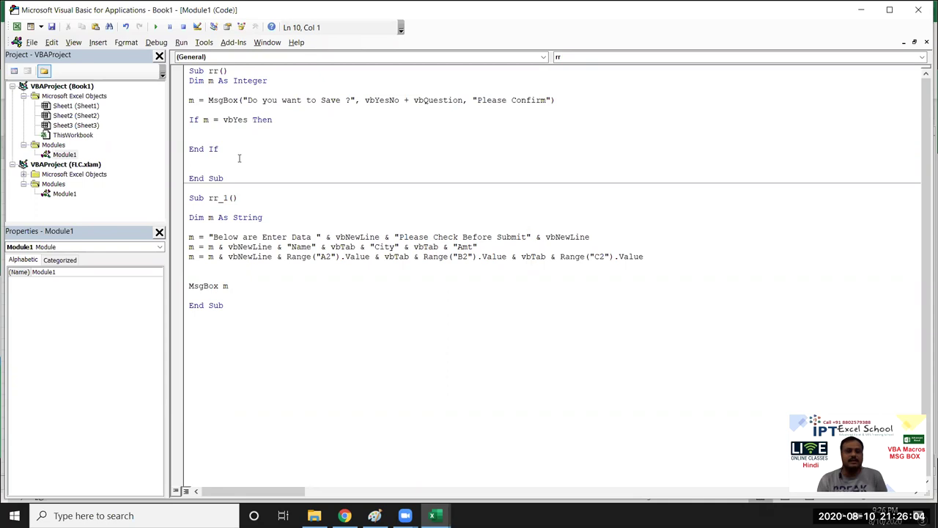
{"action": "left_click_drag", "start_coordinate": [228, 157], "coordinate": [173, 101]}
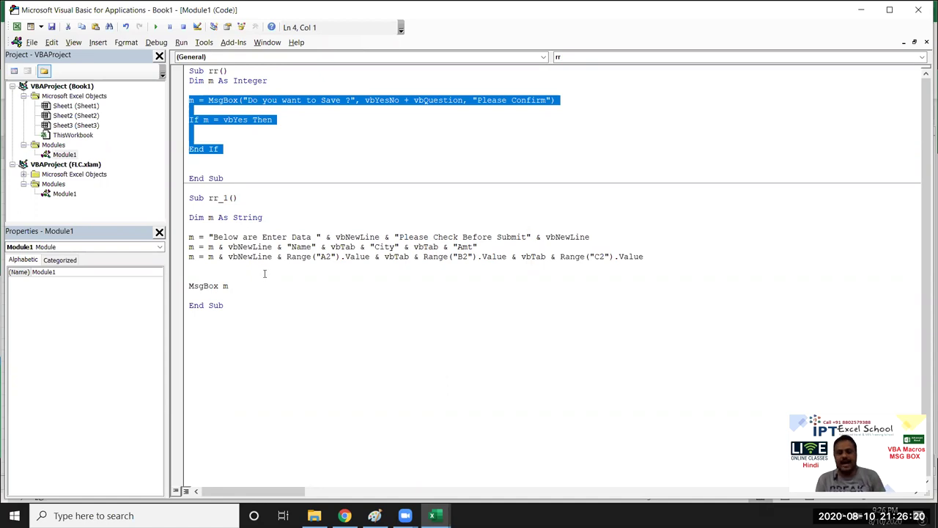
{"action": "left_click", "coordinate": [215, 338]}
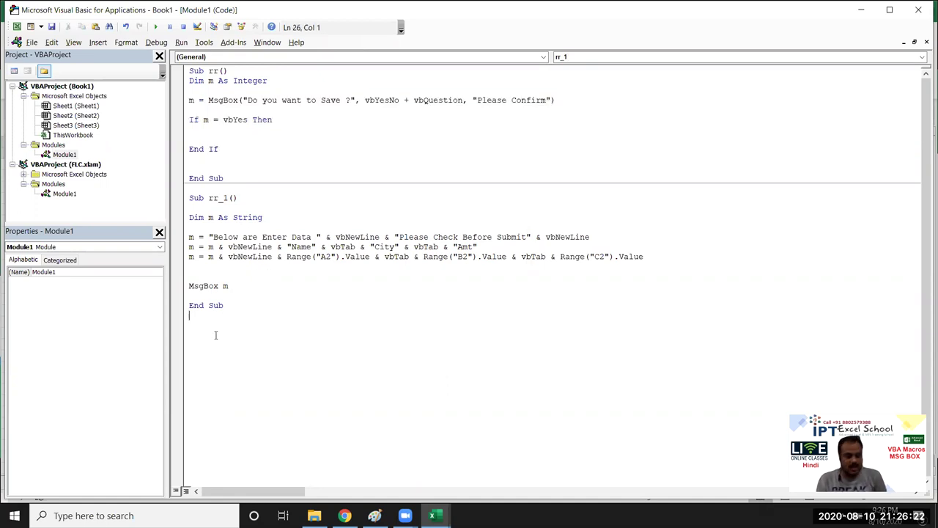
On Sheet2, enter =RANDBETWEEN(10,90) in cell A1
{"action": "key", "text": "alt+F11"}
{"action": "left_click", "coordinate": [110, 480]}
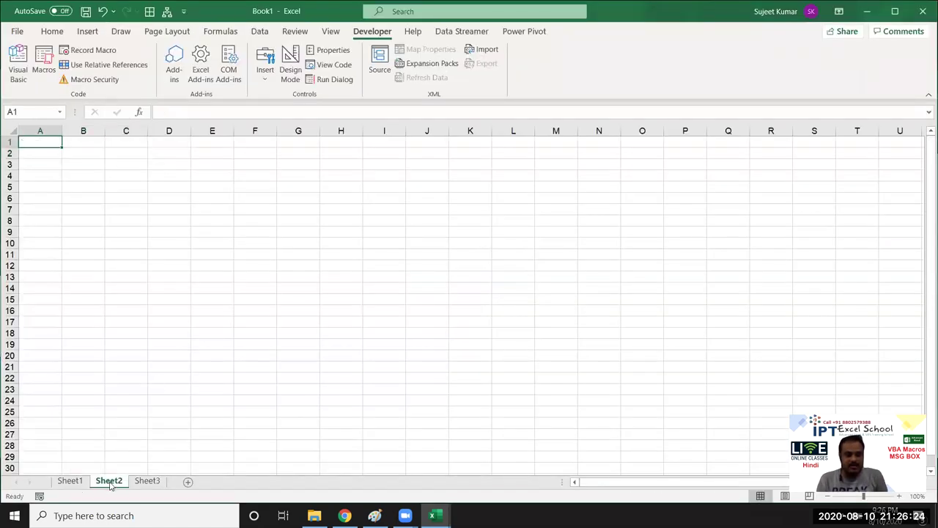
{"action": "type", "text": "=ra"}
{"action": "key", "text": "Down"}
{"action": "key", "text": "Down"}
{"action": "key", "text": "Down"}
{"action": "key", "text": "Tab"}
{"action": "type", "text": "10,90"}
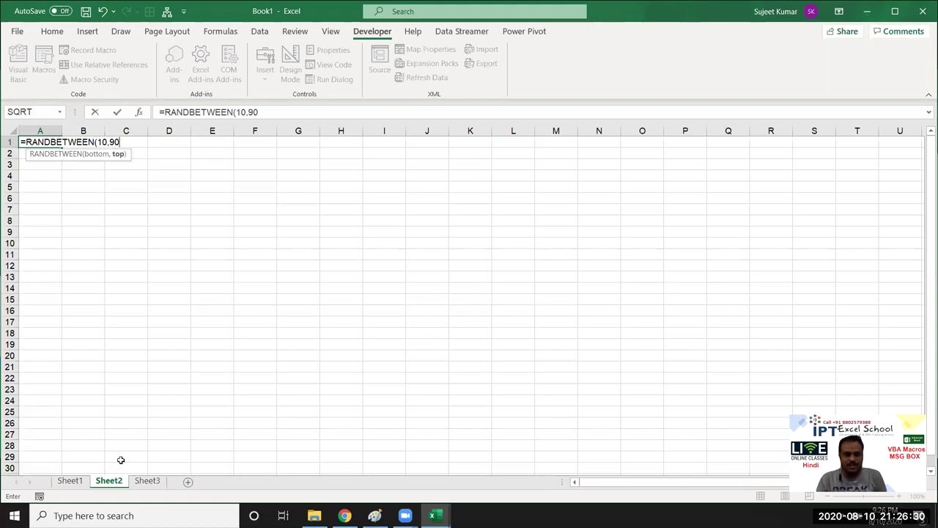
{"action": "left_click", "coordinate": [137, 315]}
Fill the RANDBETWEEN formula across A1:H23
{"action": "left_click_drag", "start_coordinate": [42, 142], "coordinate": [341, 388]}
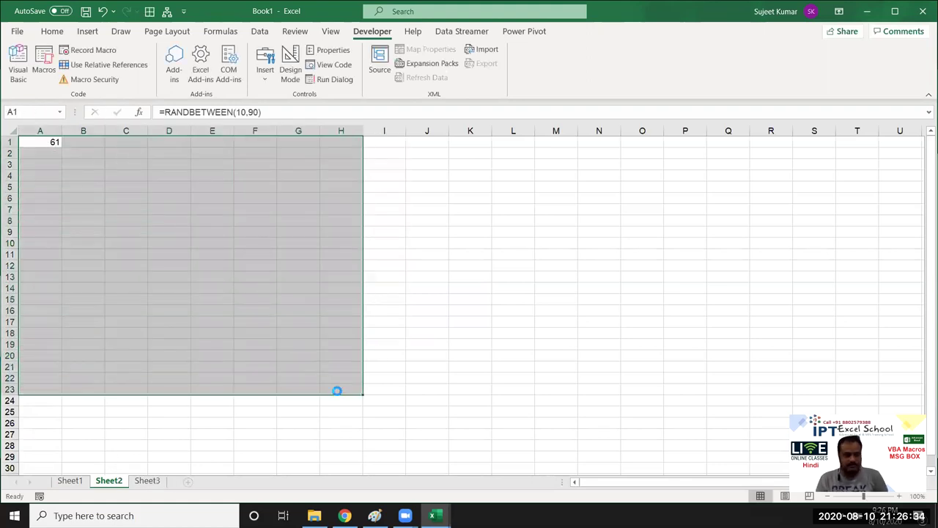
{"action": "key", "text": "F2"}
{"action": "key", "text": "ctrl+Return"}
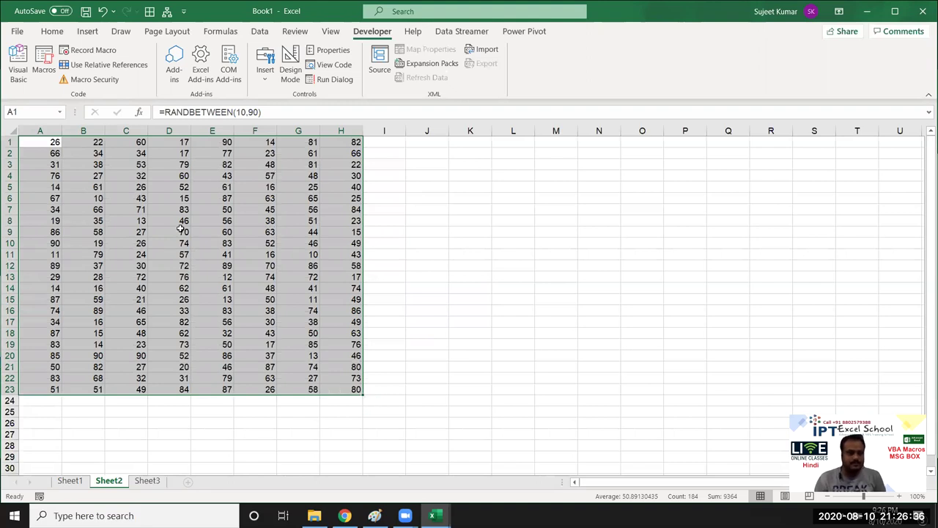
{"action": "left_click", "coordinate": [8, 142]}
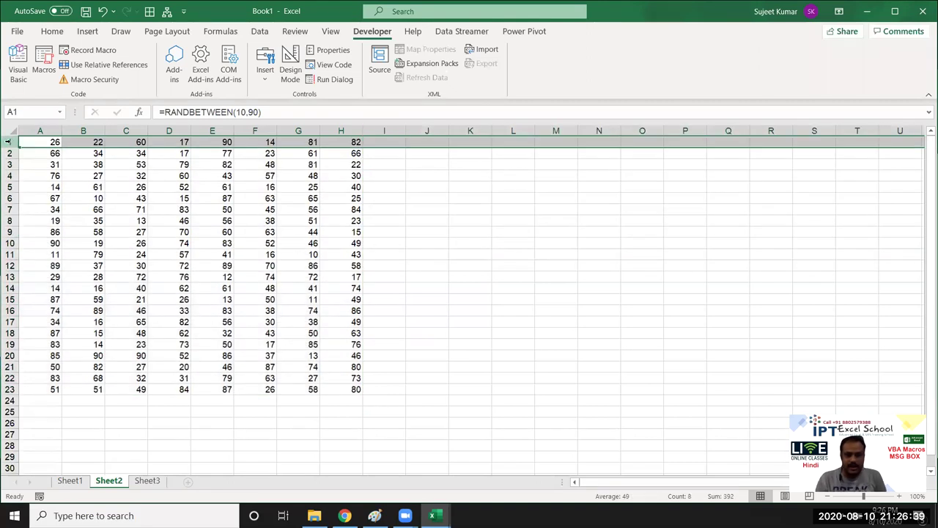
{"action": "left_click", "coordinate": [137, 166]}
Below rr_1, start Sub rr_2() with an outer For i = 1 To 23 loop
{"action": "key", "text": "alt+F11"}
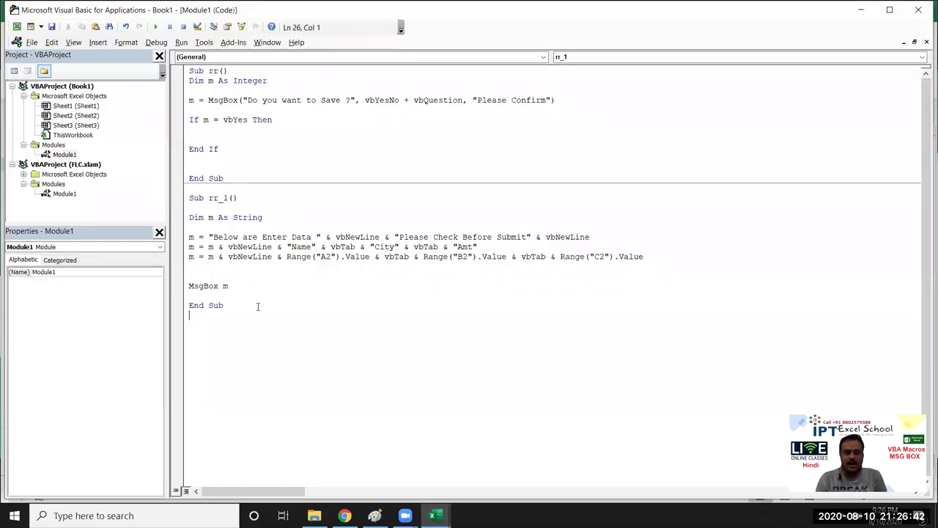
{"action": "key", "text": "Return"}
{"action": "key", "text": "Return"}
{"action": "key", "text": "Return"}
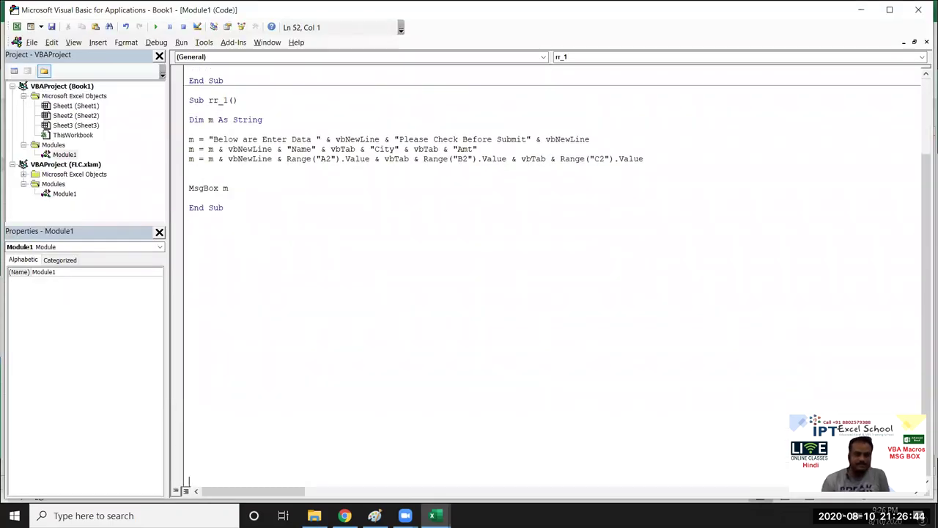
{"action": "left_click", "coordinate": [223, 227]}
{"action": "type", "text": "sub rr_2("}
{"action": "key", "text": "Return"}
{"action": "key", "text": "Return"}
{"action": "key", "text": "Return"}
{"action": "key", "text": "Return"}
{"action": "key", "text": "Return"}
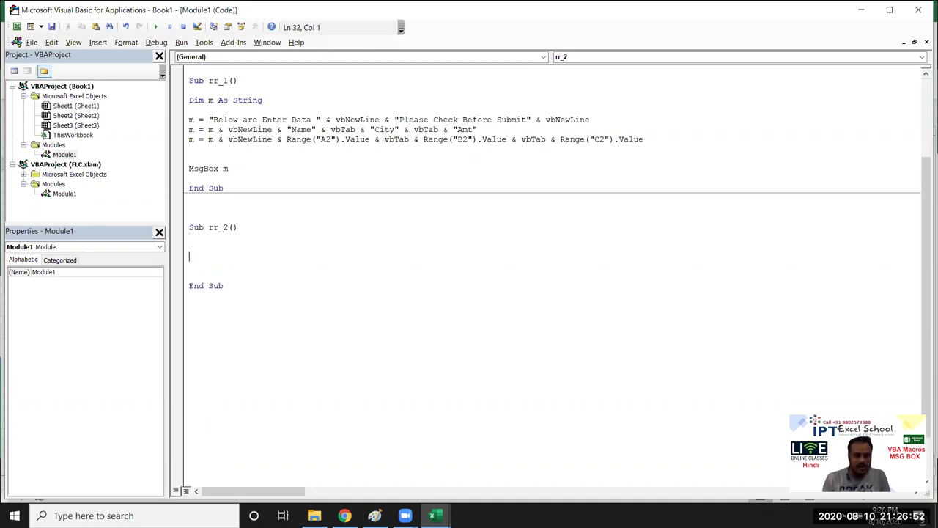
{"action": "type", "text": "for i ="}
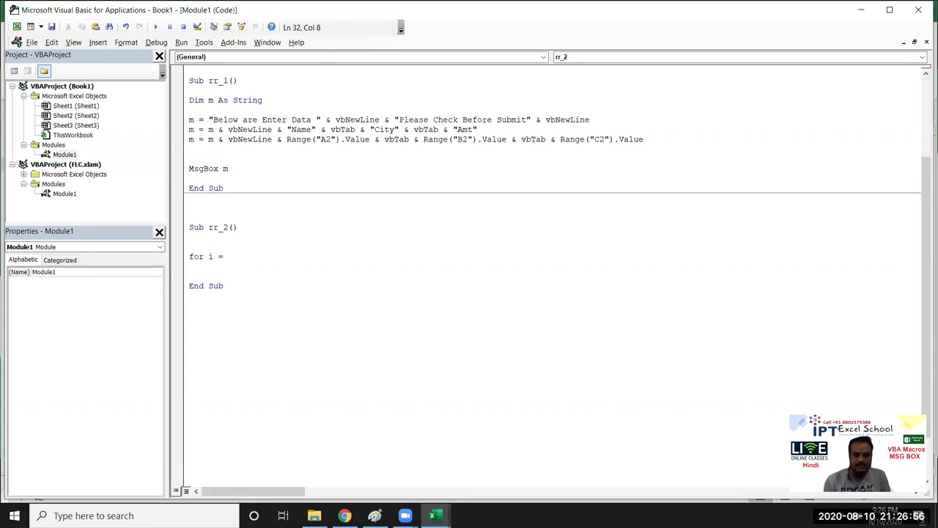
{"action": "type", "text": " 1 to 23"}
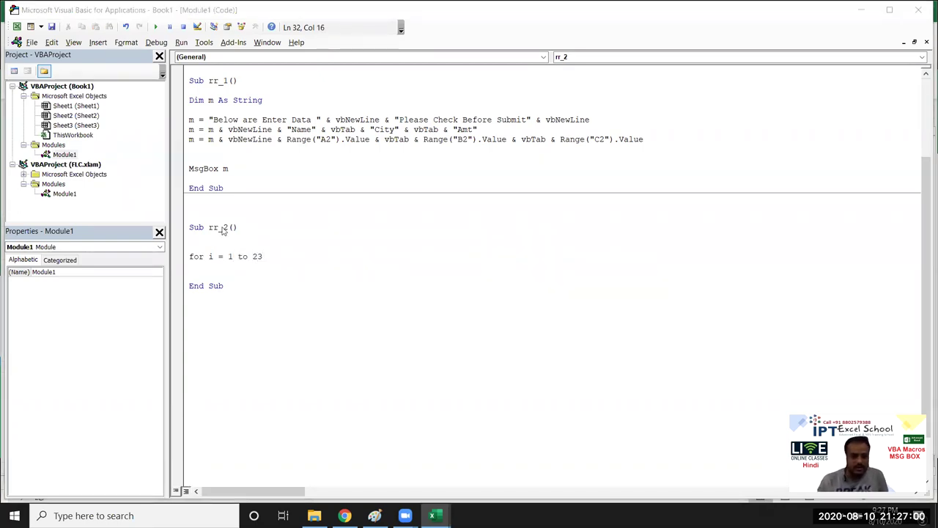
Nest a For j = 1 To 8 loop with Next j, then close the outer loop with Next i
{"action": "key", "text": "alt+F11"}
{"action": "key", "text": "alt+F11"}
{"action": "key", "text": "Return"}
{"action": "key", "text": "Return"}
{"action": "key", "text": "Return"}
{"action": "key", "text": "Tab"}
{"action": "type", "text": "for "}
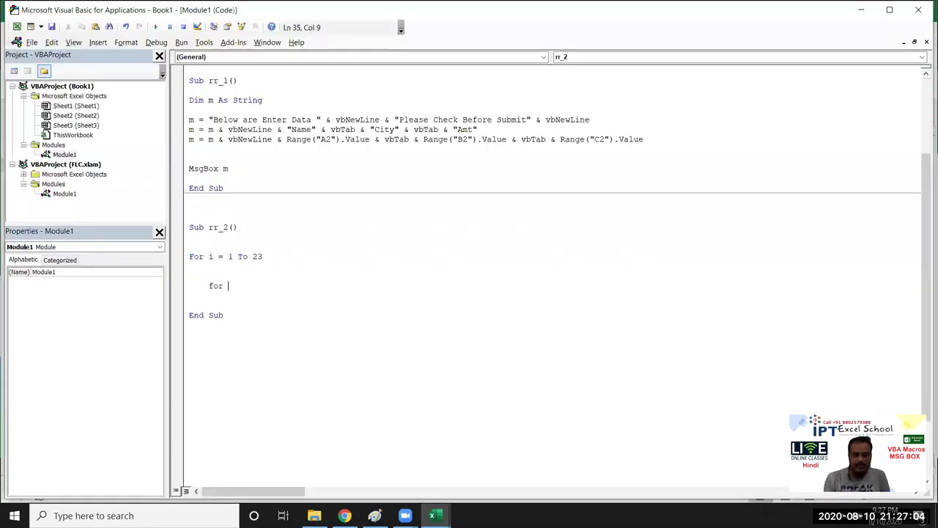
{"action": "type", "text": "j = "}
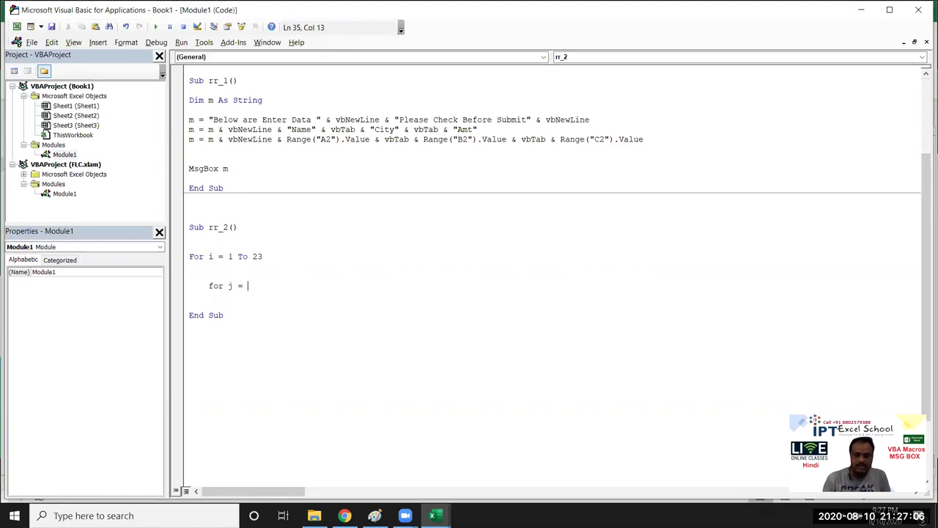
{"action": "type", "text": "1 to"}
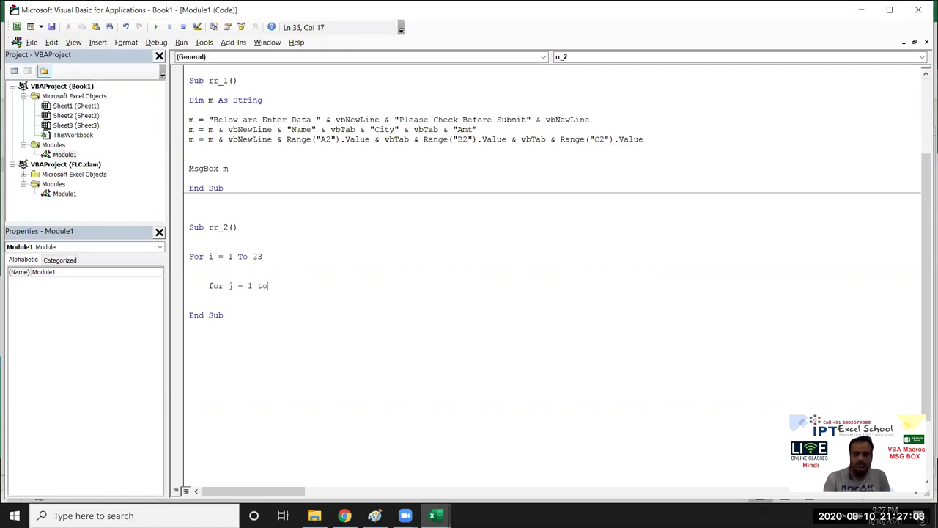
{"action": "key", "text": "Return"}
{"action": "key", "text": "Return"}
{"action": "type", "text": "next i"}
{"action": "key", "text": "BackSpace"}
{"action": "type", "text": "j"}
{"action": "key", "text": "Return"}
{"action": "key", "text": "Return"}
{"action": "key", "text": "Return"}
{"action": "key", "text": "BackSpace"}
{"action": "type", "text": "next "}
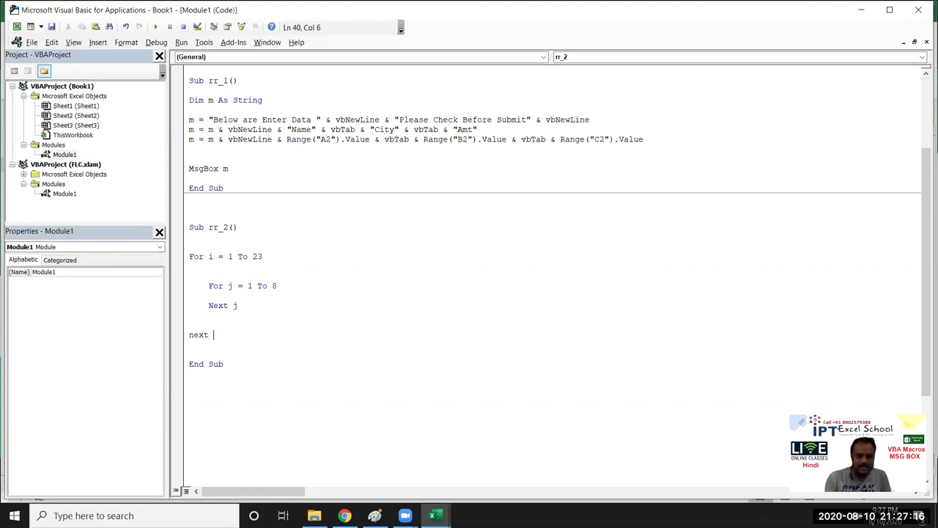
{"action": "type", "text": "i"}
Begin declaring Dim m As String under Sub rr_2()
{"action": "left_click", "coordinate": [273, 266]}
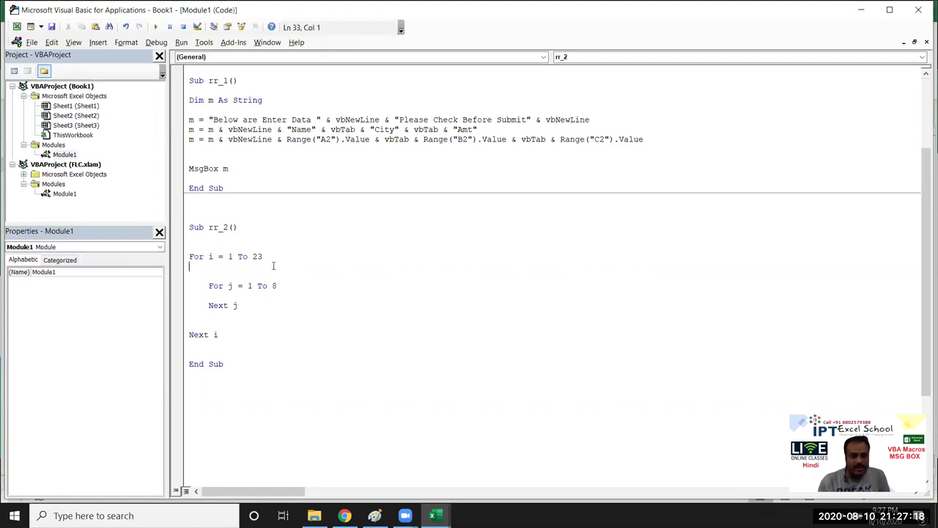
{"action": "key", "text": "Return"}
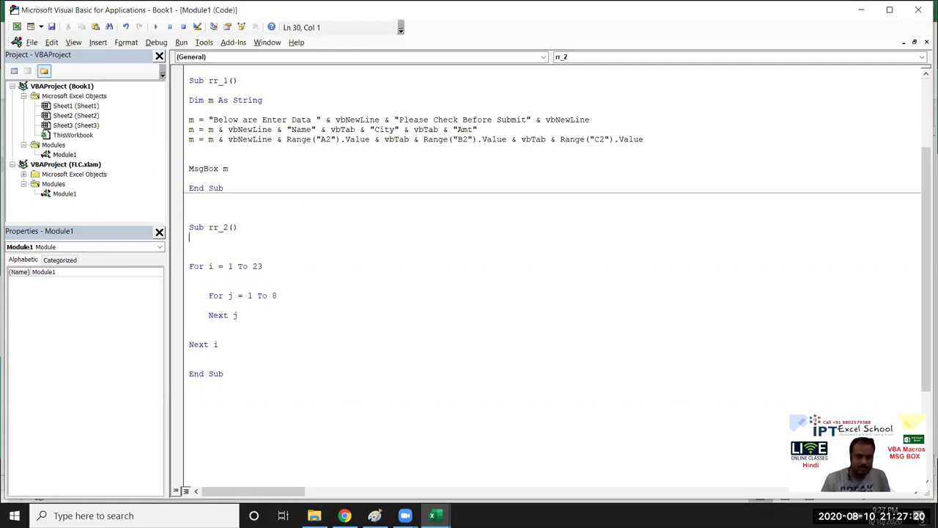
{"action": "type", "text": "dim m as str"}
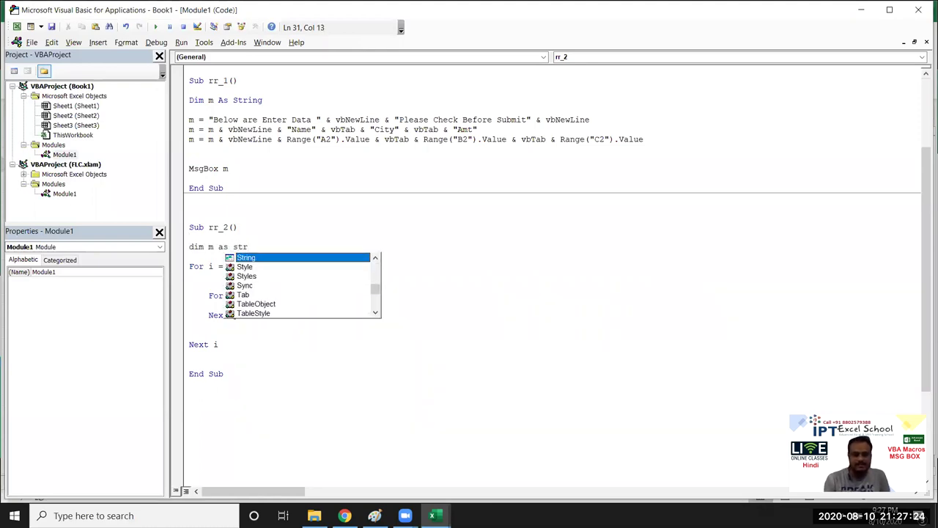
Finish m As String and add m = m & vbTab & Cells(i, j).Value inside the inner loop
{"action": "key", "text": "Tab"}
{"action": "left_click", "coordinate": [227, 305]}
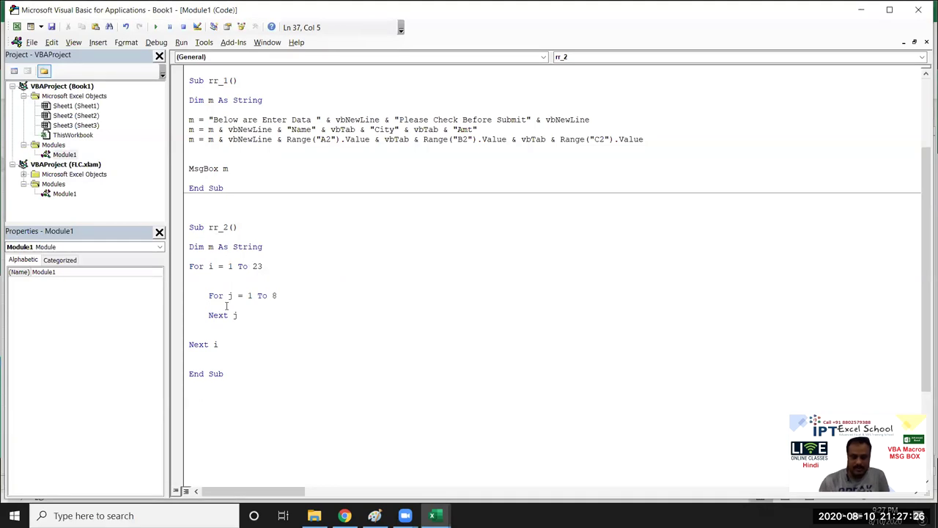
{"action": "type", "text": "m="}
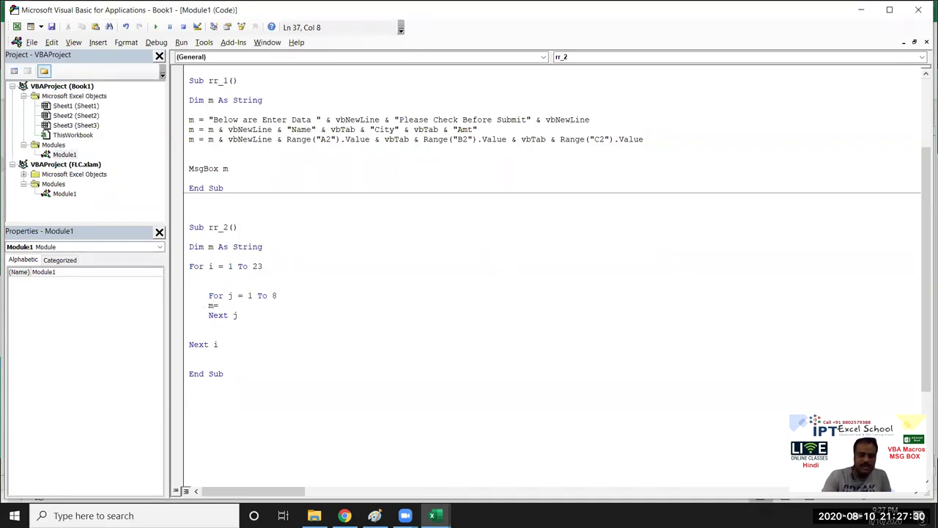
{"action": "type", "text": " m vbtab "}
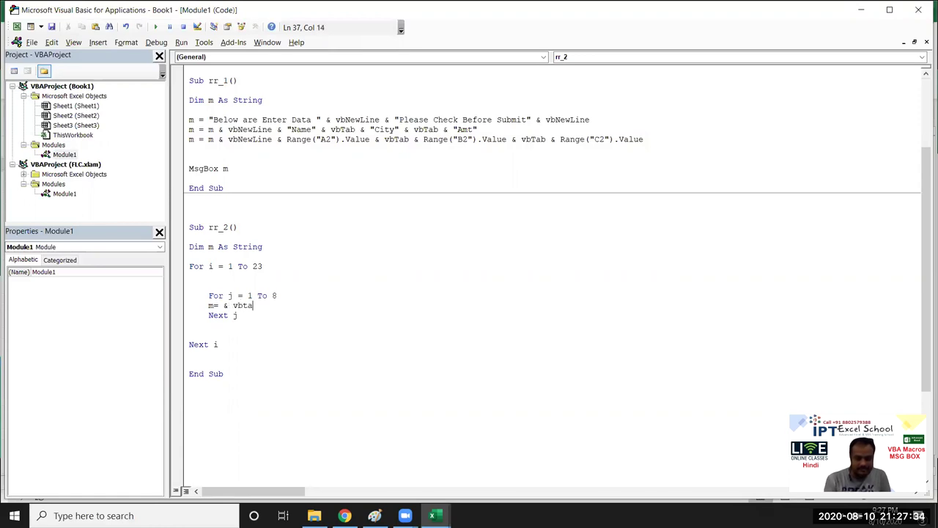
{"action": "type", "text": "& cells"}
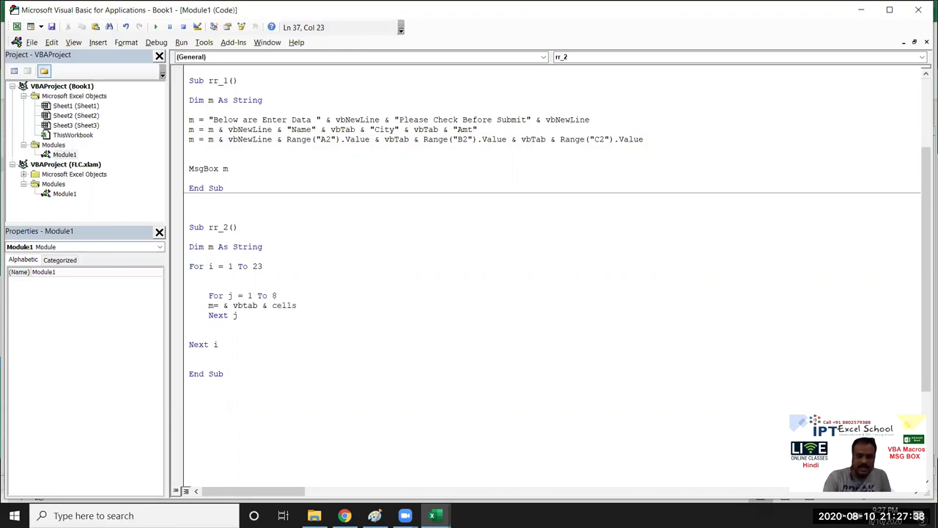
{"action": "type", "text": "(i,j).val"}
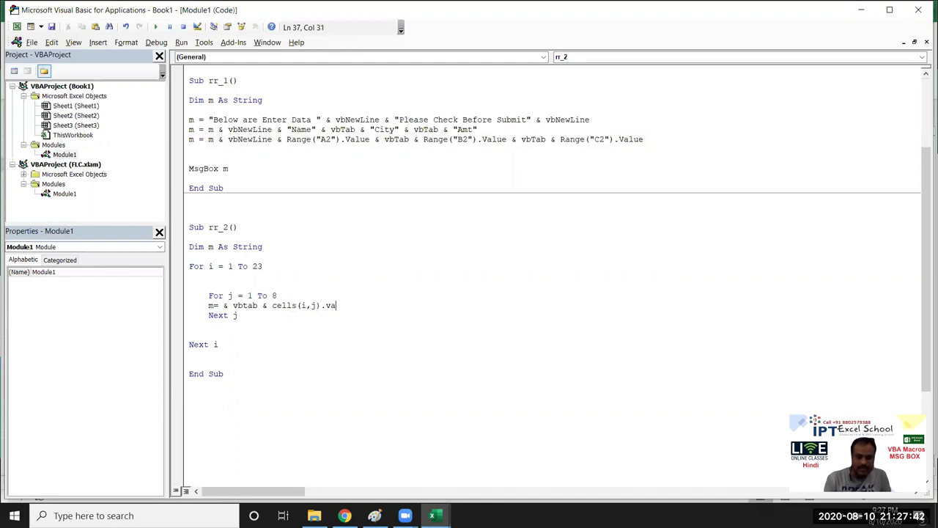
{"action": "type", "text": "ue"}
{"action": "key", "text": "Return"}
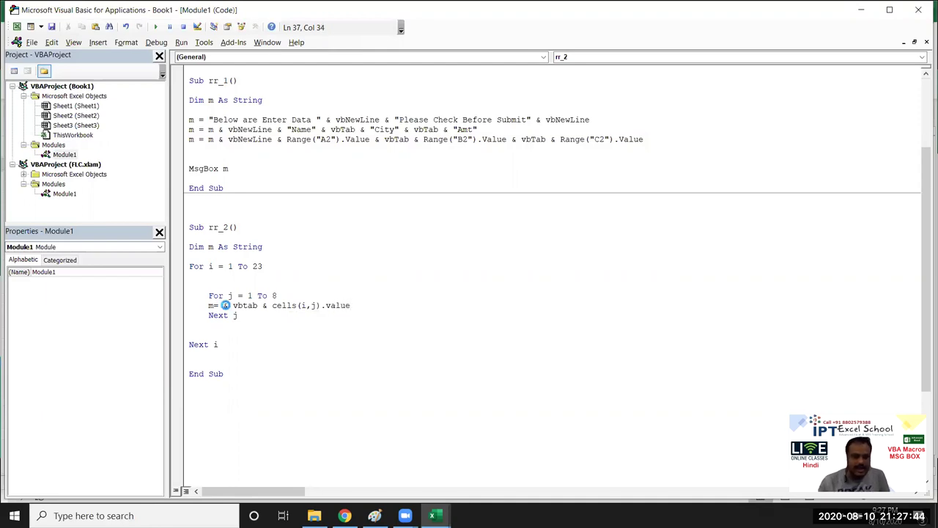
{"action": "key", "text": "Return"}
{"action": "left_click", "coordinate": [223, 305]}
{"action": "type", "text": "m"}
{"action": "key", "text": "Down"}
{"action": "key", "text": "Down"}
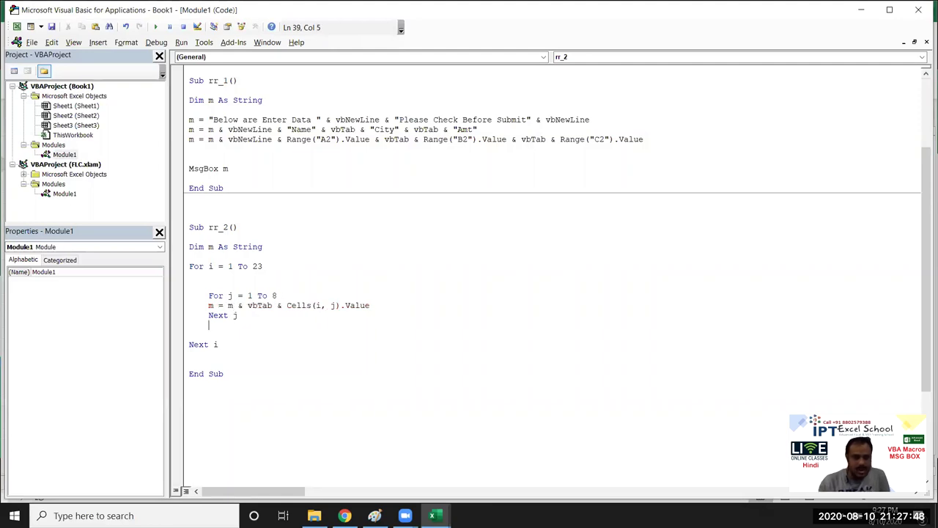
Add m = m & vbNewLine after Next j and MsgBox m before End Sub
{"action": "key", "text": "Return"}
{"action": "type", "text": "m"}
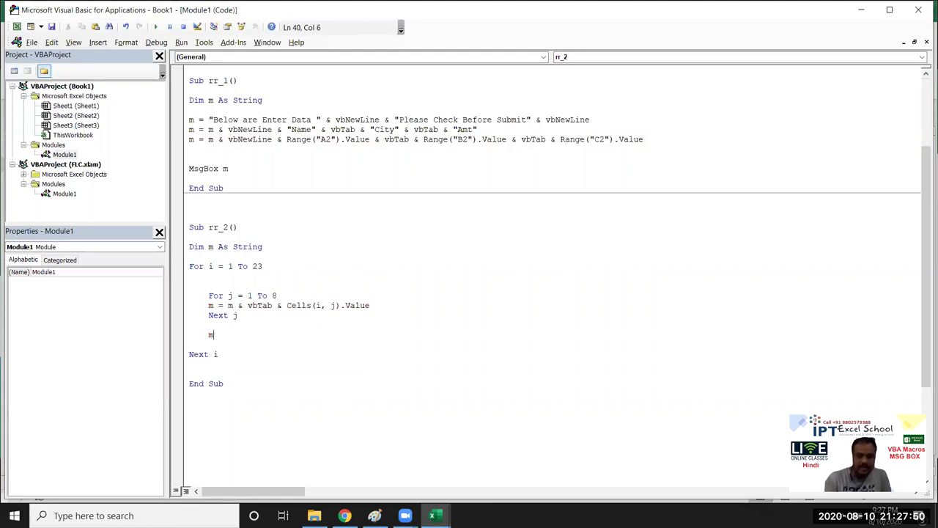
{"action": "type", "text": "=m"}
{"action": "type", "text": " & "}
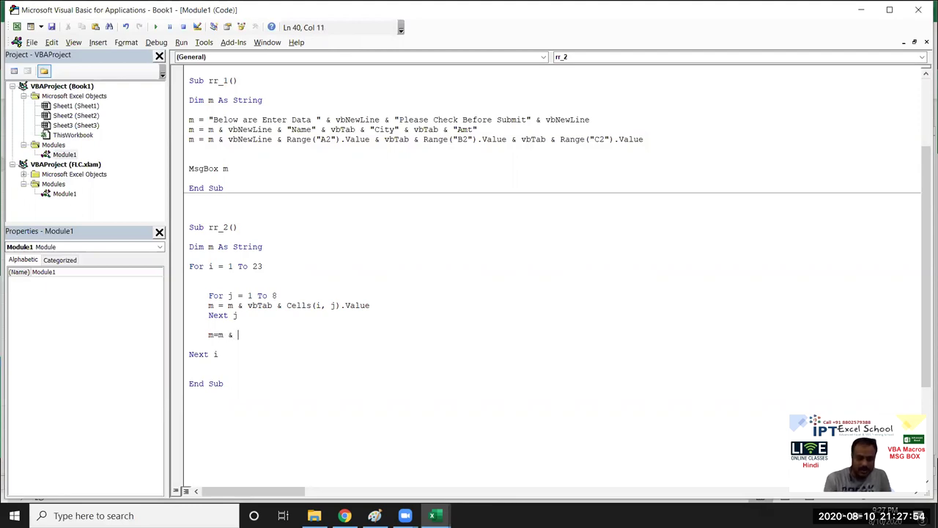
{"action": "type", "text": "bnewline"}
{"action": "key", "text": "Return"}
{"action": "key", "text": "Down"}
{"action": "key", "text": "Down"}
{"action": "key", "text": "Return"}
{"action": "key", "text": "Return"}
{"action": "type", "text": "msgbox "}
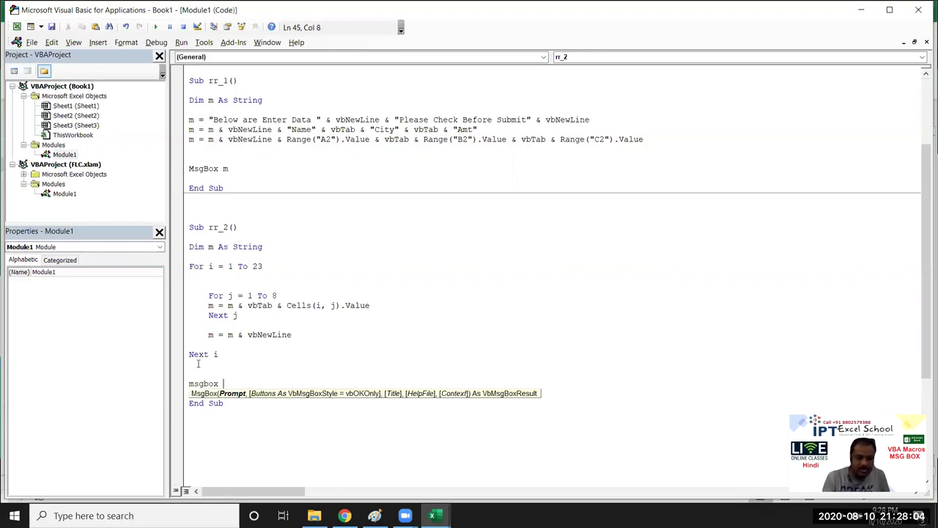
{"action": "type", "text": "m"}
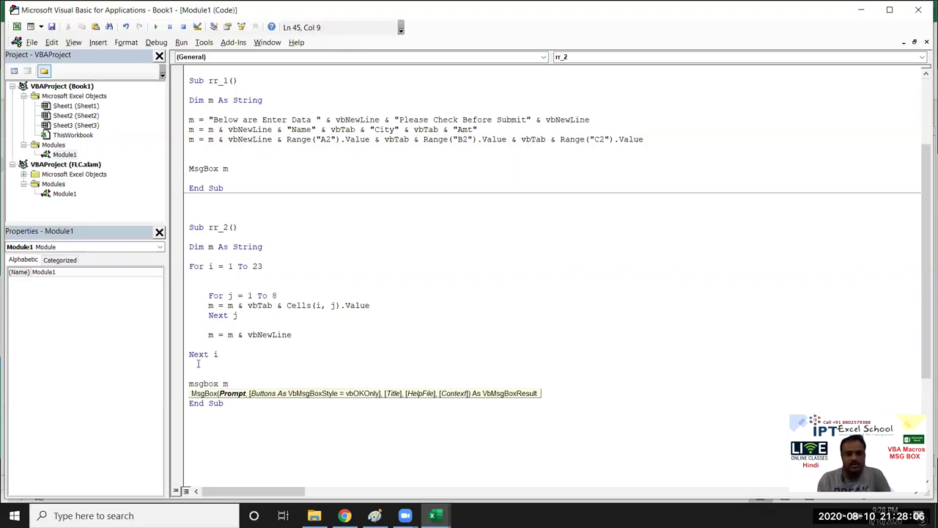
{"action": "left_click", "coordinate": [239, 315]}
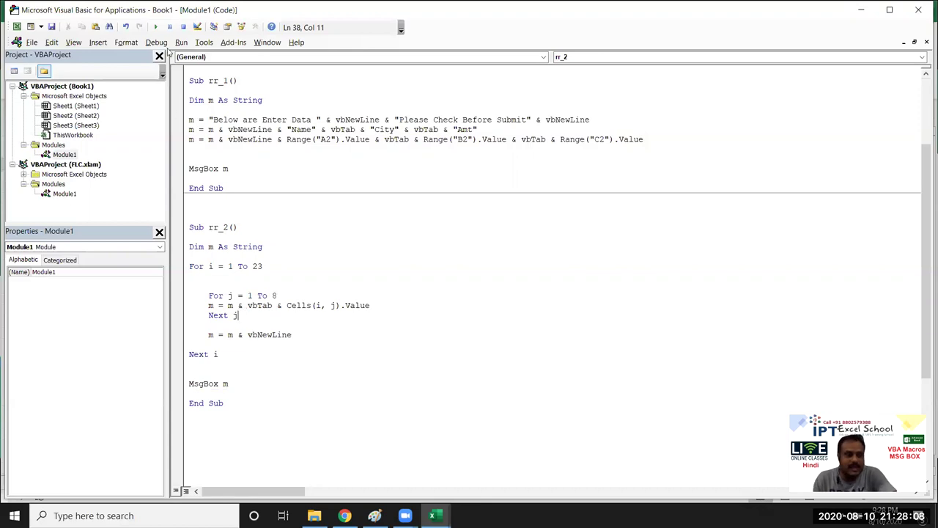
Run rr_2 and close the message box showing the 23-row, 8-column number grid
{"action": "left_click", "coordinate": [156, 27]}
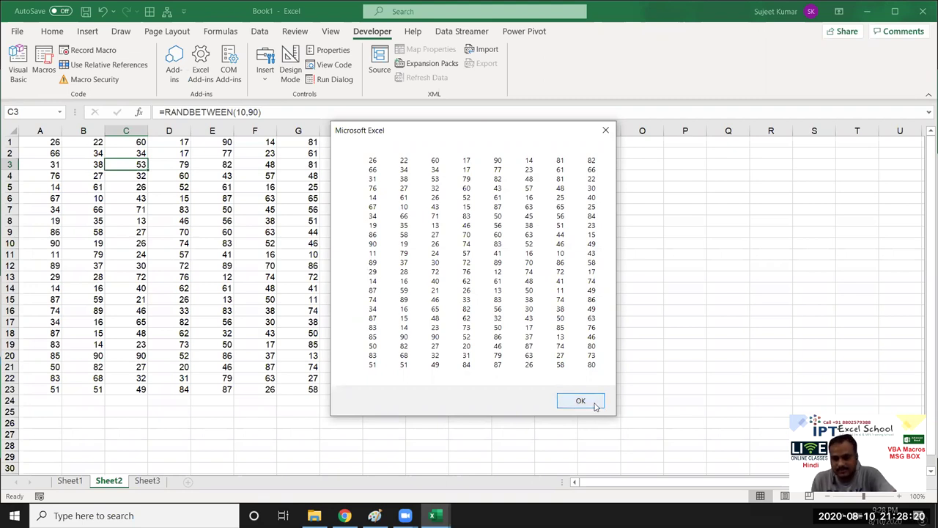
{"action": "left_click", "coordinate": [596, 406]}
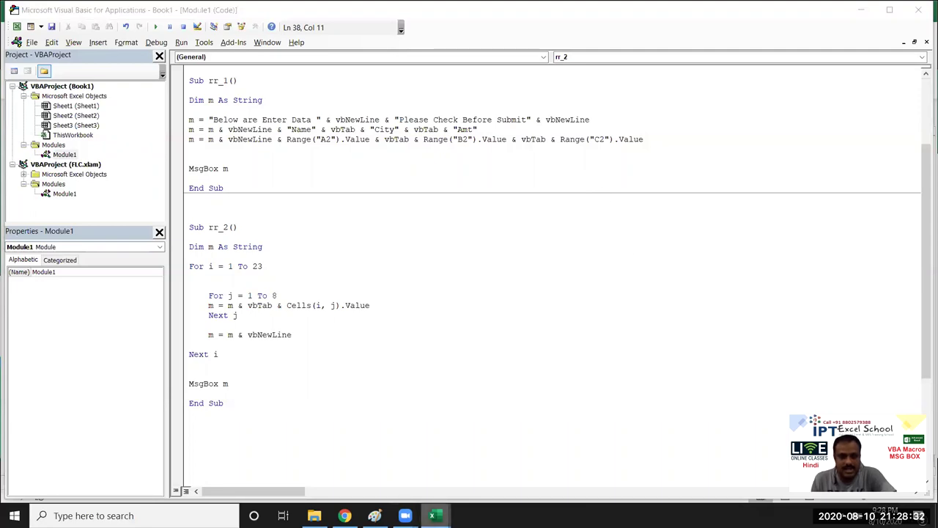
Open the DataP workbook from the Excel start screen's Recent list
{"action": "mouse_move", "coordinate": [433, 515]}
{"action": "left_click", "coordinate": [323, 465]}
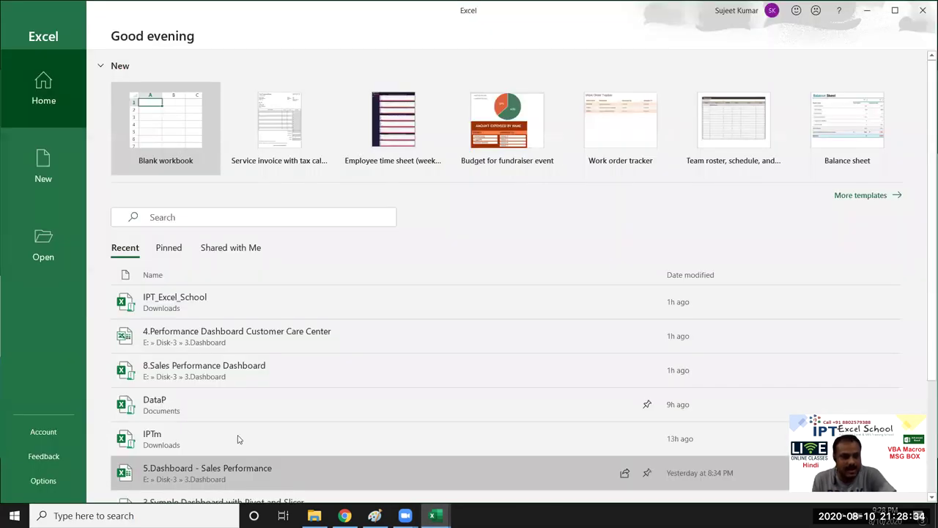
{"action": "left_click", "coordinate": [154, 404]}
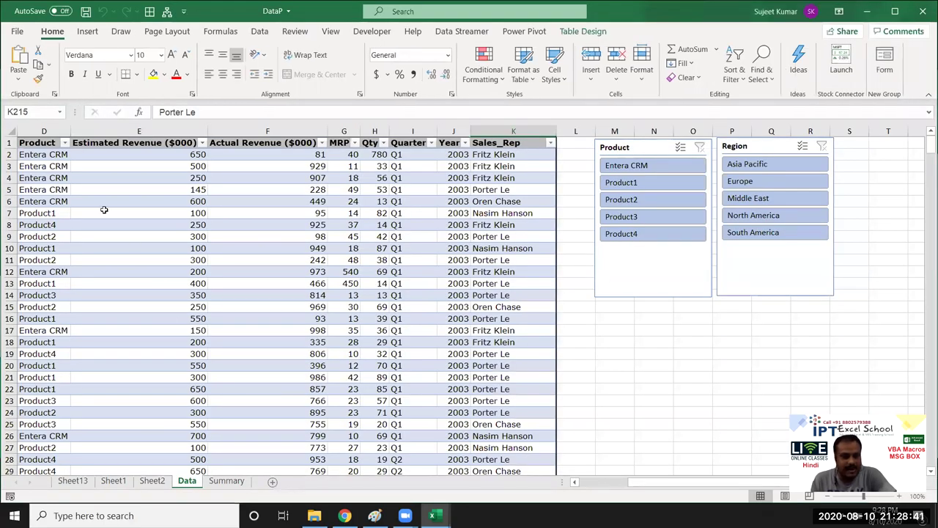
Select the customer sales table A1:J21 on the Data sheet
{"action": "left_click", "coordinate": [104, 210]}
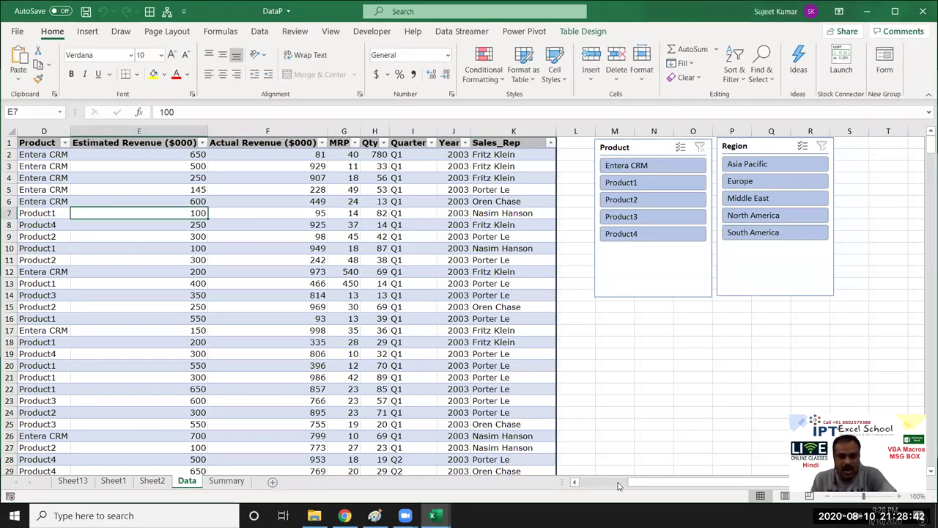
{"action": "left_click_drag", "start_coordinate": [633, 484], "coordinate": [498, 457]}
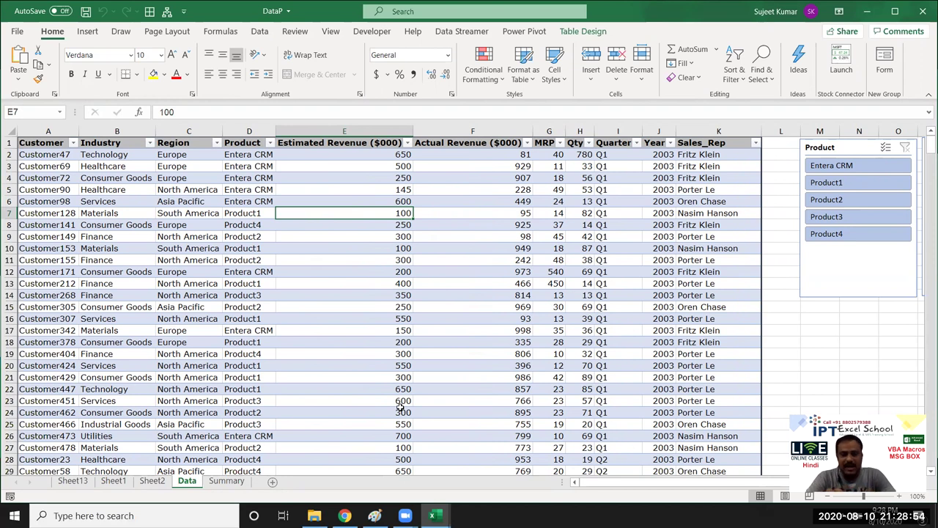
{"action": "left_click", "coordinate": [44, 148]}
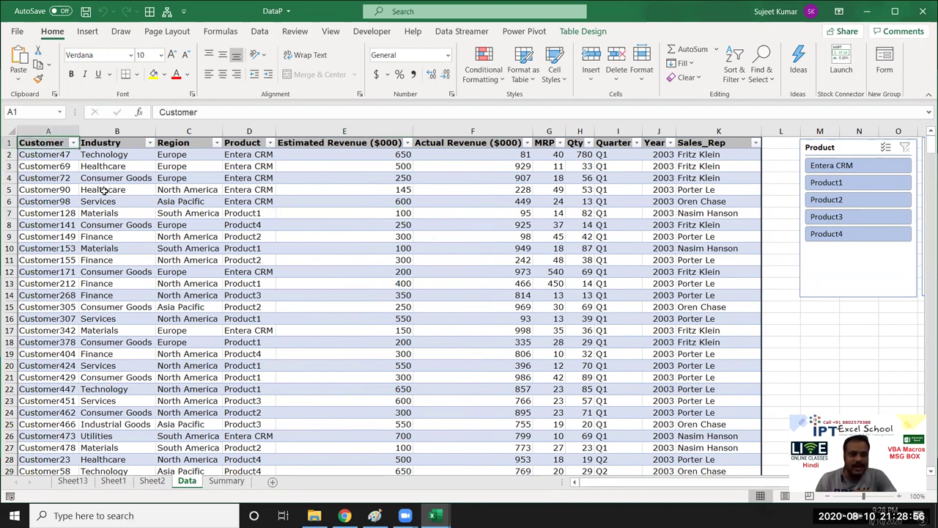
{"action": "left_click_drag", "start_coordinate": [105, 190], "coordinate": [644, 382]}
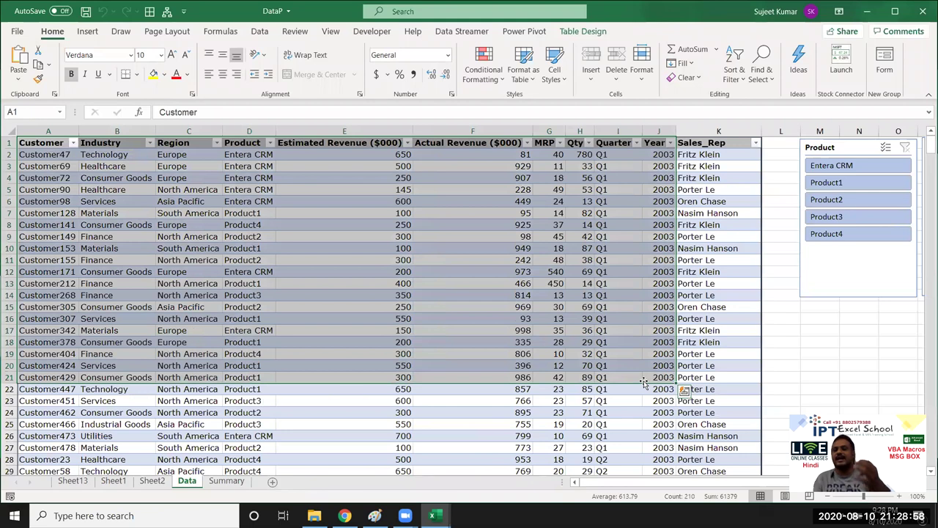